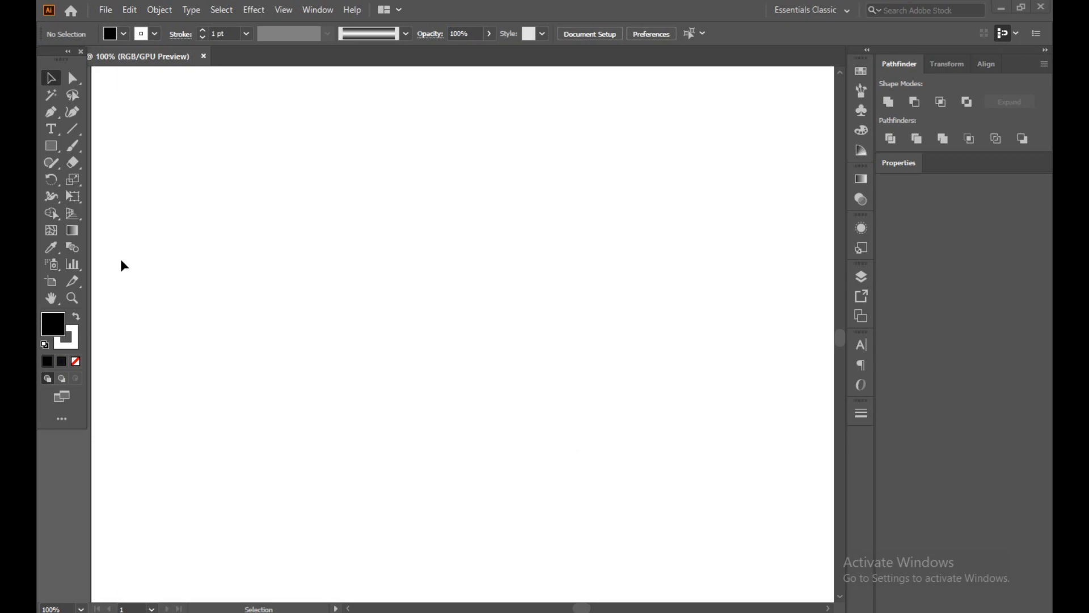
# Create a placeholder point text object and move it to the middle of the artboard.
pyautogui.click(50, 130)
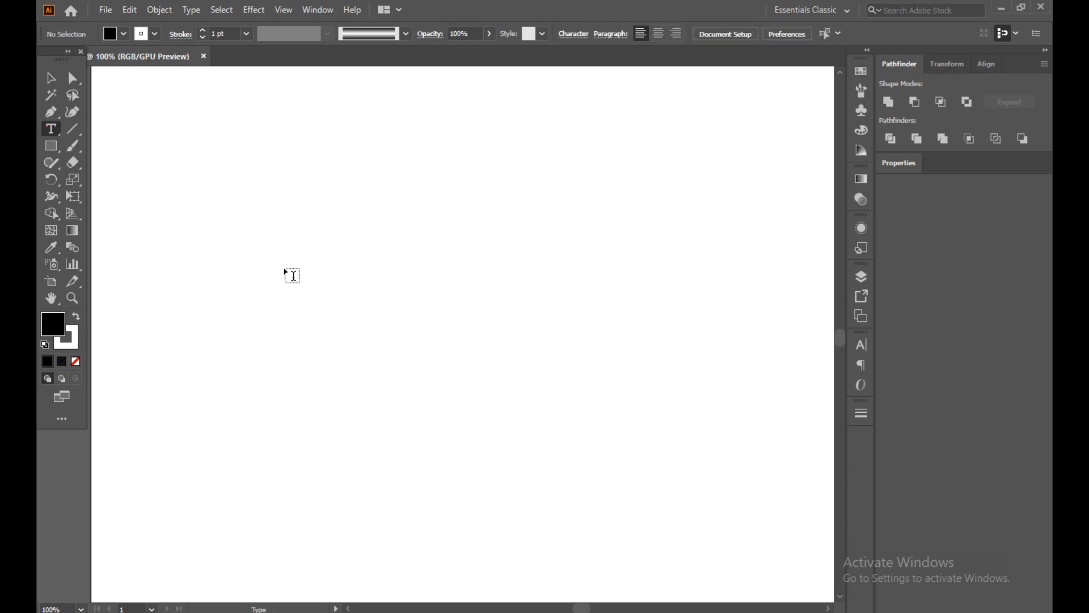
pyautogui.click(388, 265)
pyautogui.click(51, 79)
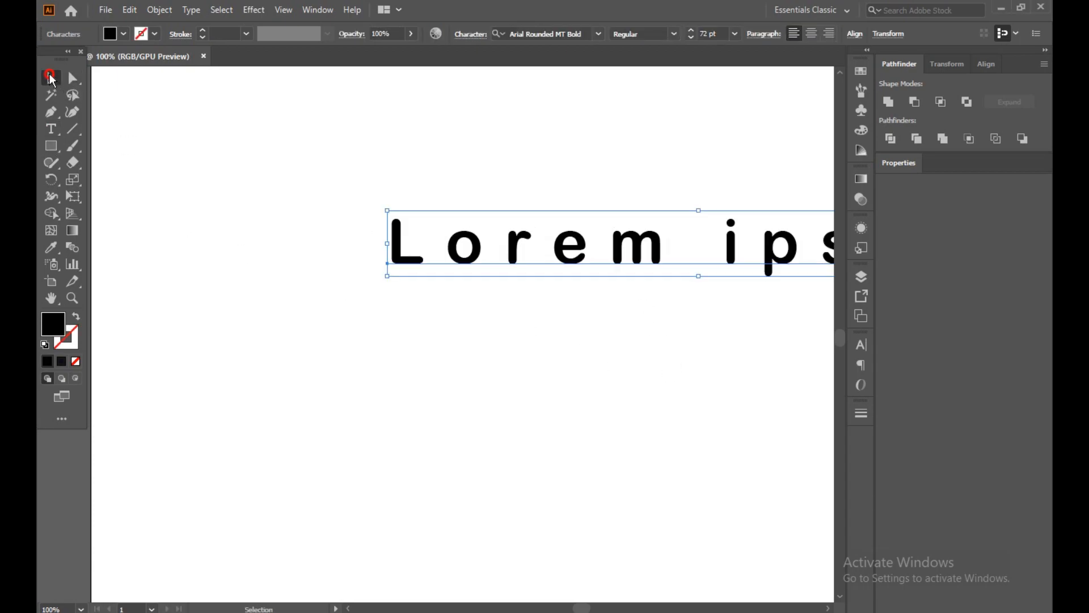
pyautogui.moveTo(557, 239); pyautogui.dragTo(365, 304)
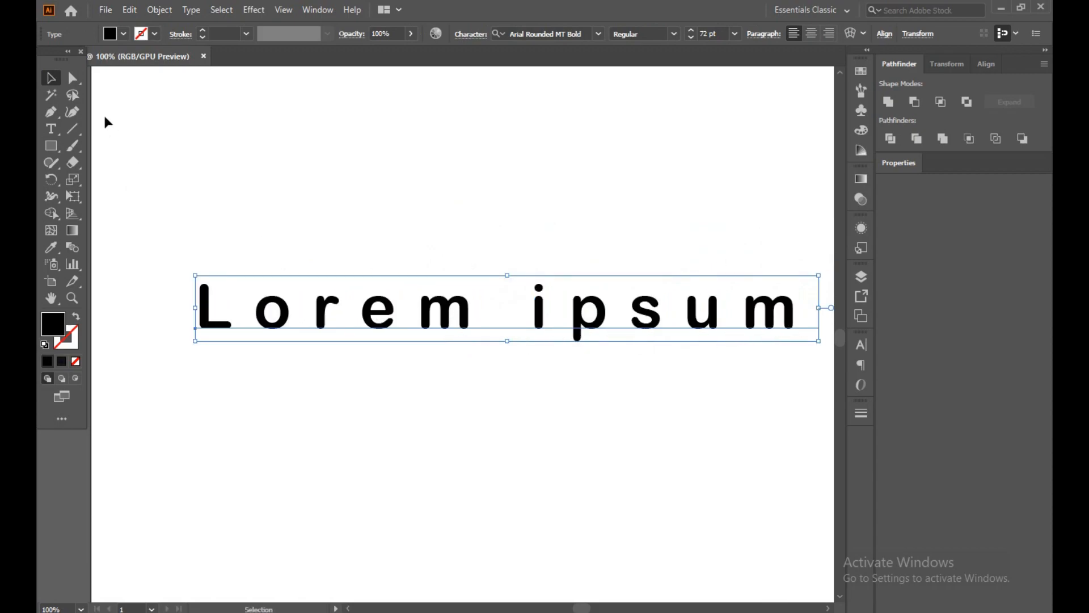
# Replace the placeholder text with ILLUSSION.
pyautogui.click(51, 128)
pyautogui.moveTo(800, 315); pyautogui.dragTo(195, 278)
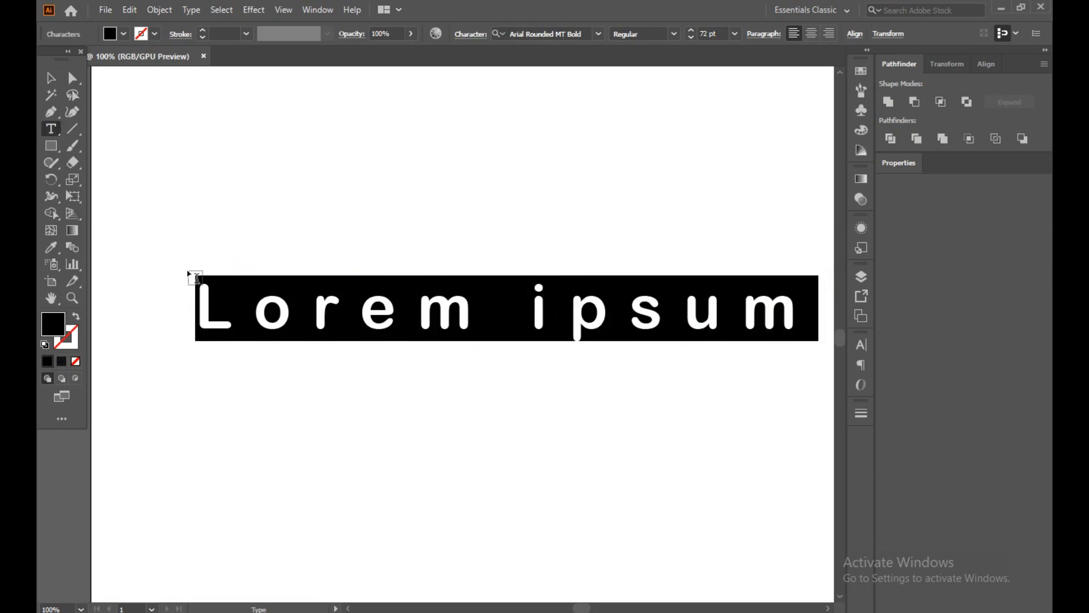
pyautogui.write('ILLUS')
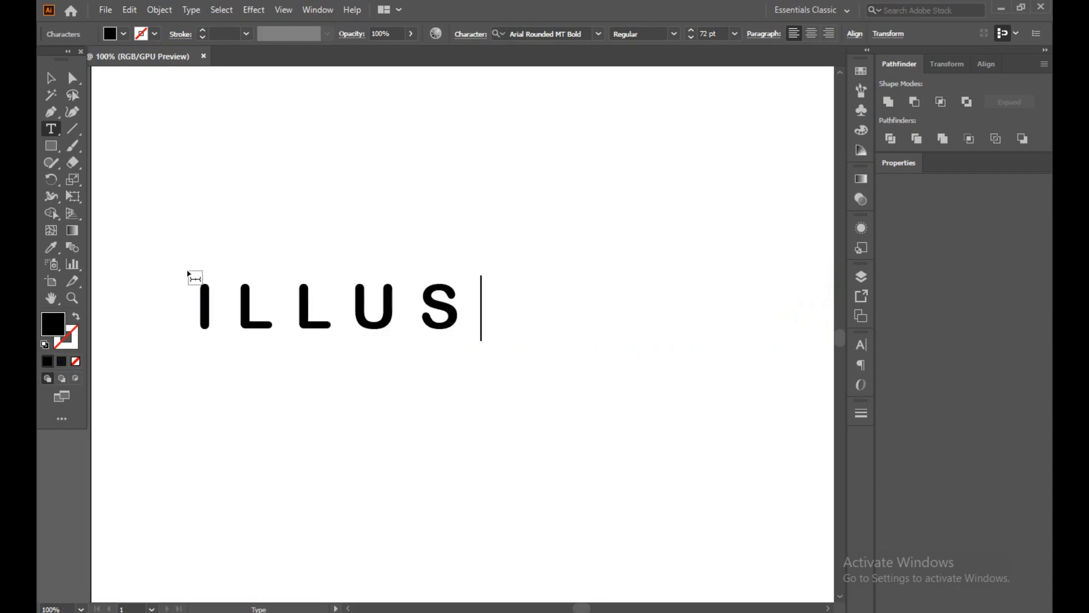
pyautogui.write('S')
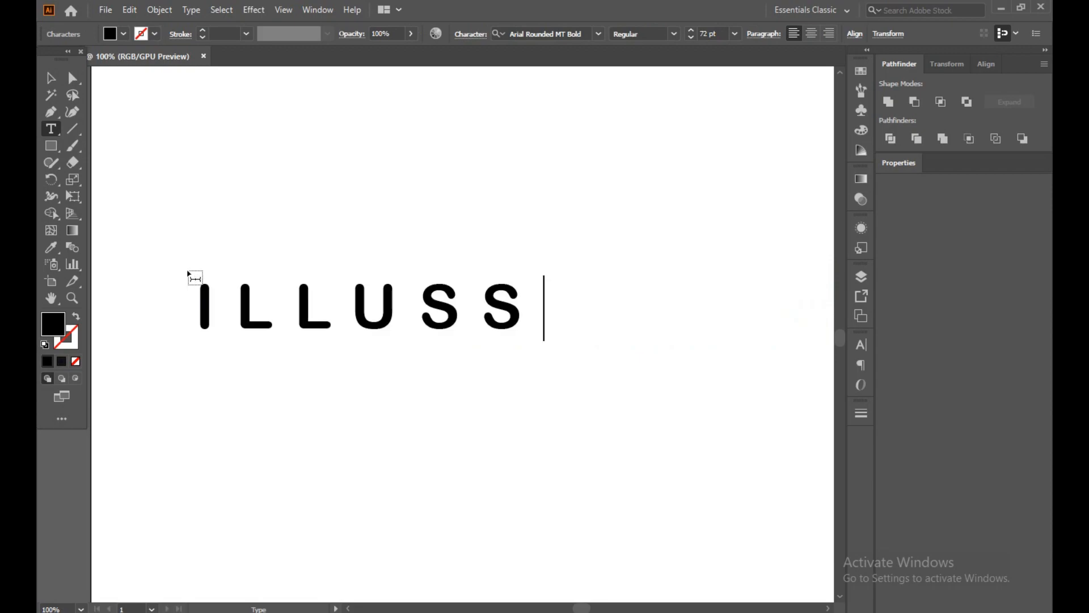
pyautogui.write('ION')
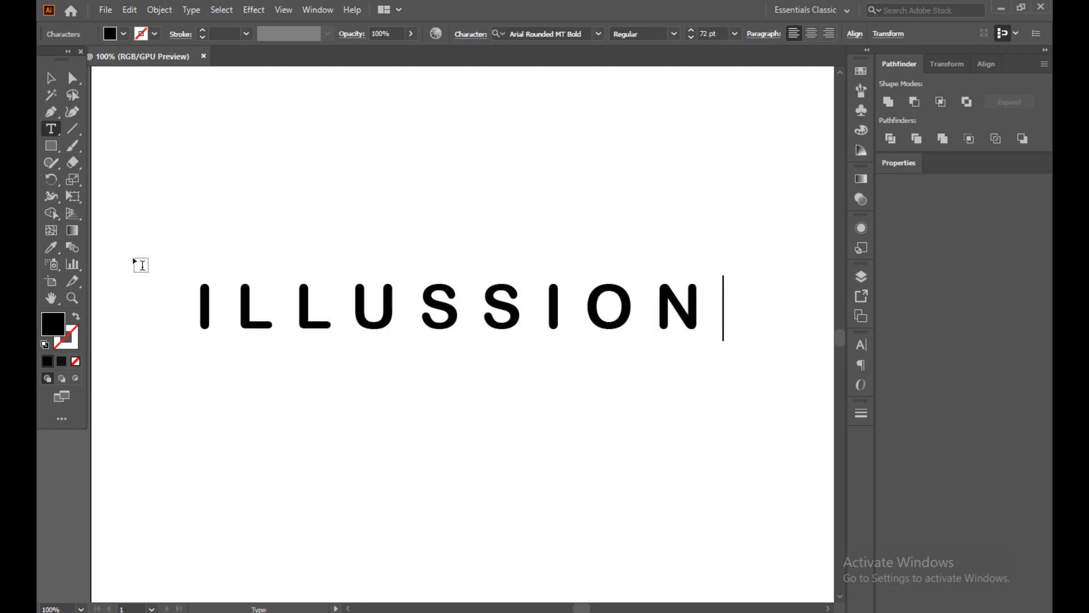
pyautogui.click(50, 78)
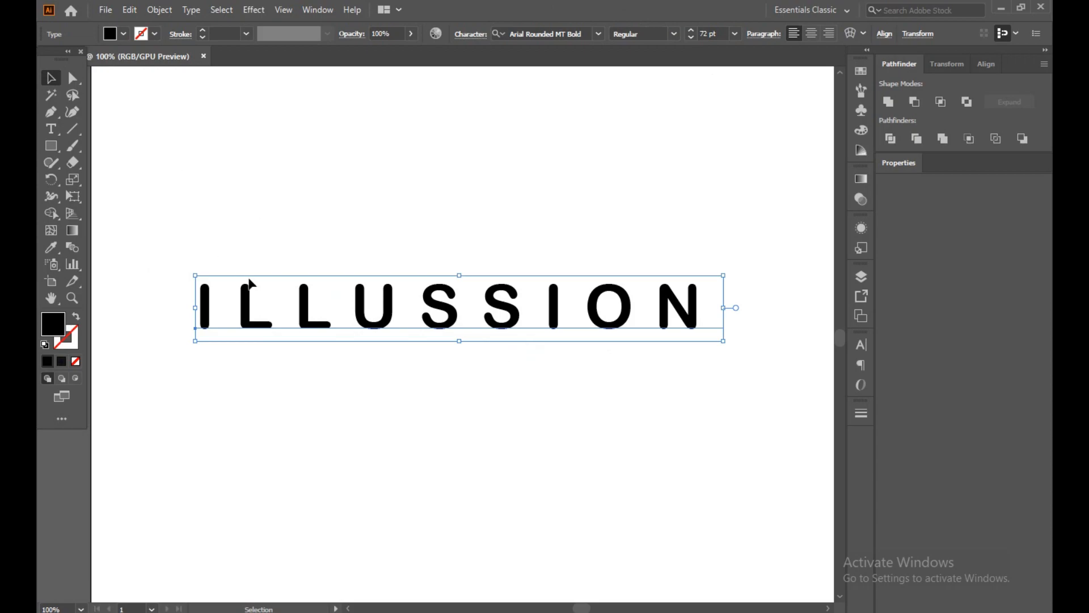
pyautogui.moveTo(181, 253); pyautogui.dragTo(720, 379)
pyautogui.click(159, 10)
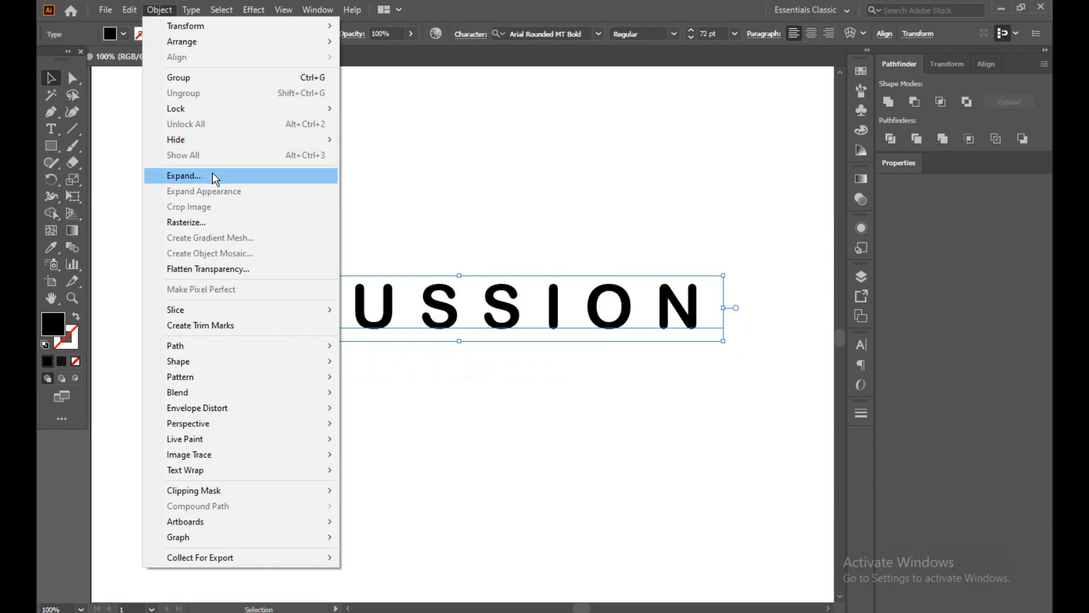
pyautogui.click(728, 122)
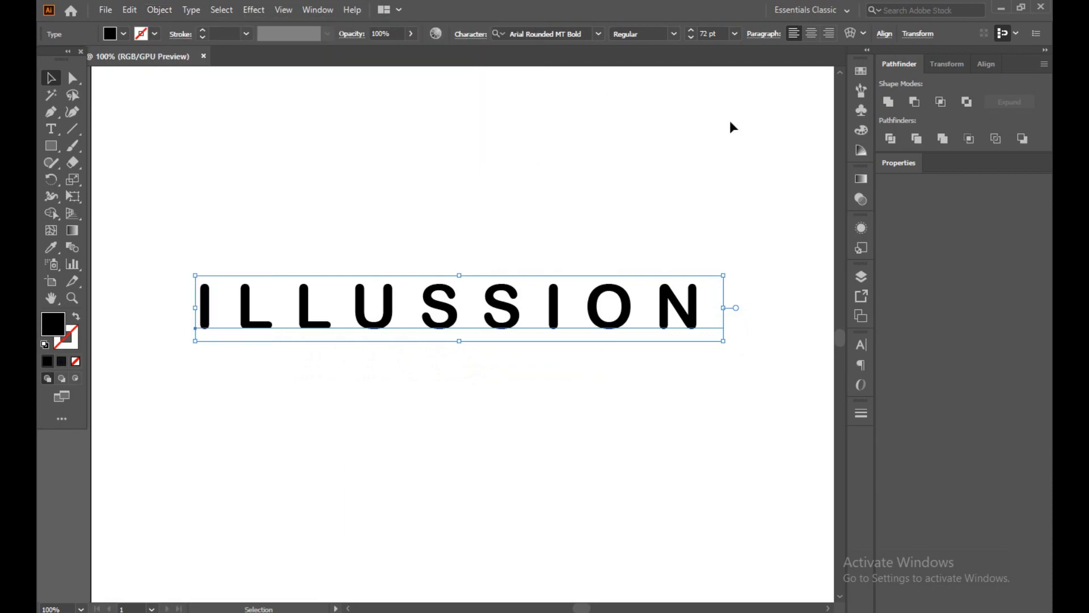
# Reduce the ILLUSSION text's character tracking to 301.
pyautogui.moveTo(187, 269); pyautogui.dragTo(688, 359)
pyautogui.click(862, 346)
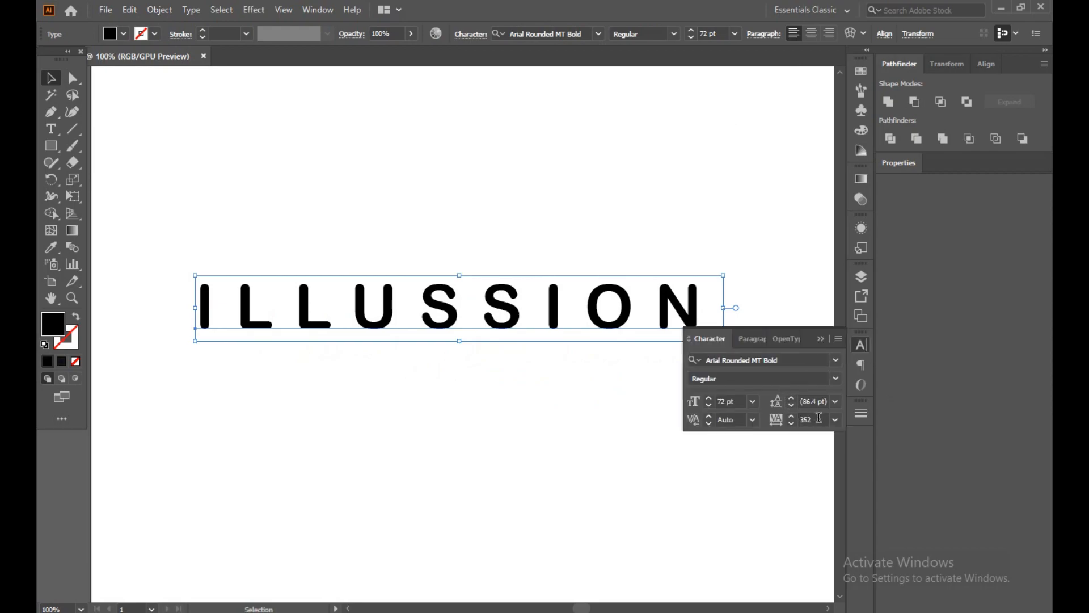
pyautogui.click(793, 424)
pyautogui.click(793, 424)
pyautogui.click(793, 424)
pyautogui.click(793, 423)
pyautogui.click(793, 424)
pyautogui.click(793, 424)
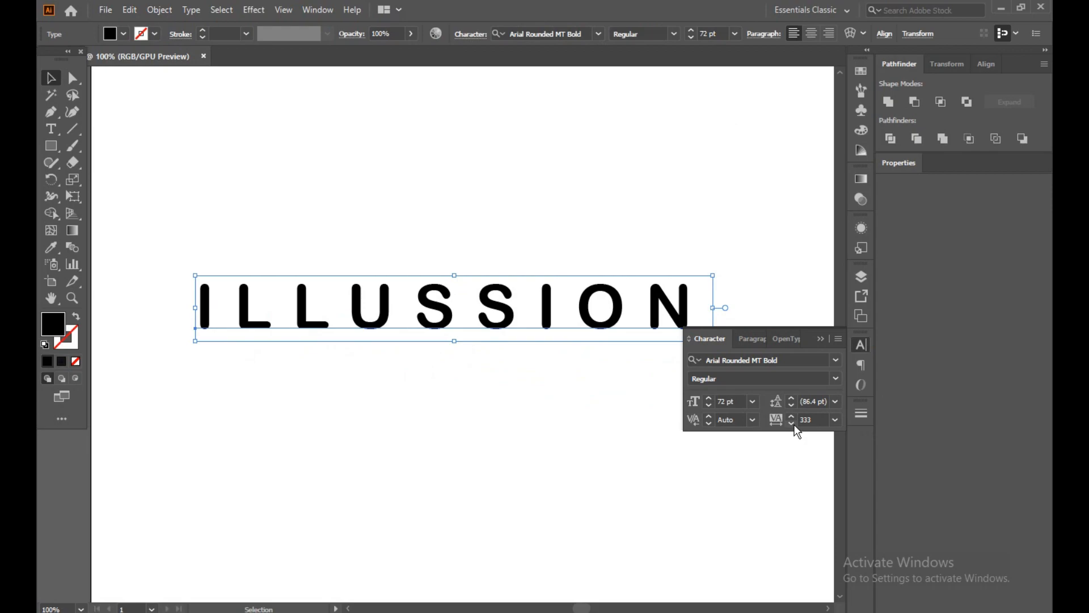
pyautogui.click(793, 424)
pyautogui.click(793, 423)
pyautogui.click(793, 424)
pyautogui.click(792, 424)
pyautogui.click(794, 424)
pyautogui.click(793, 424)
pyautogui.click(794, 423)
pyautogui.click(793, 424)
pyautogui.click(794, 424)
pyautogui.click(794, 424)
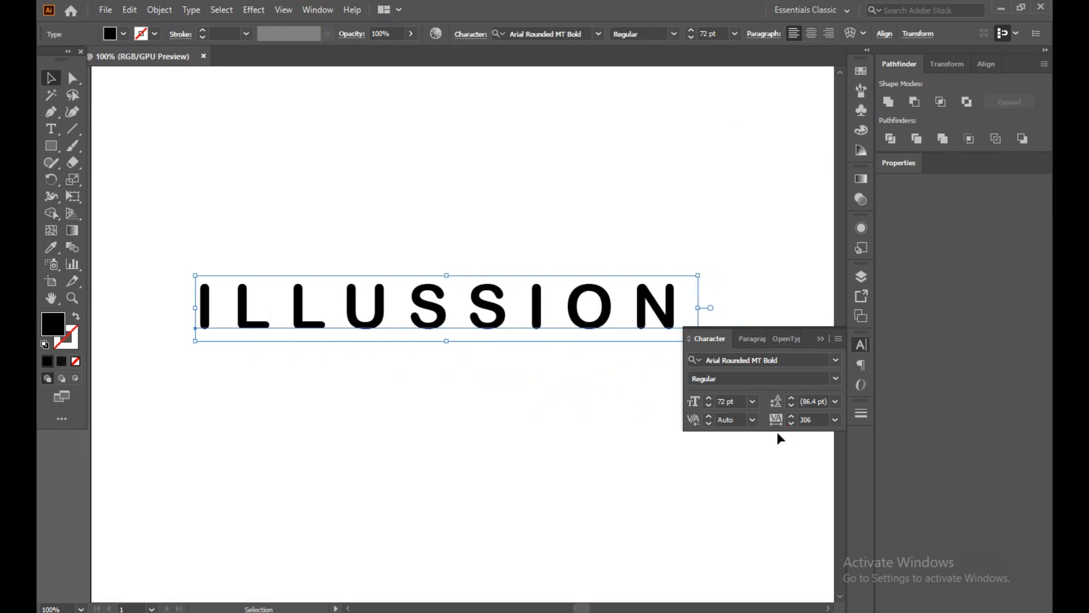
pyautogui.click(794, 424)
pyautogui.click(794, 424)
pyautogui.click(794, 425)
pyautogui.click(794, 424)
pyautogui.click(794, 424)
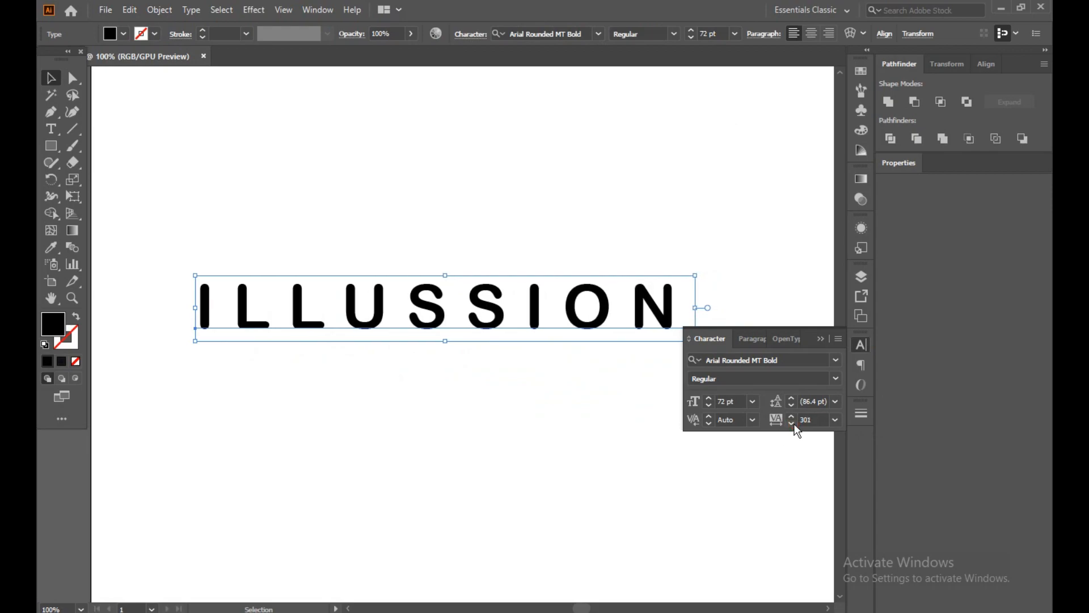
pyautogui.click(510, 418)
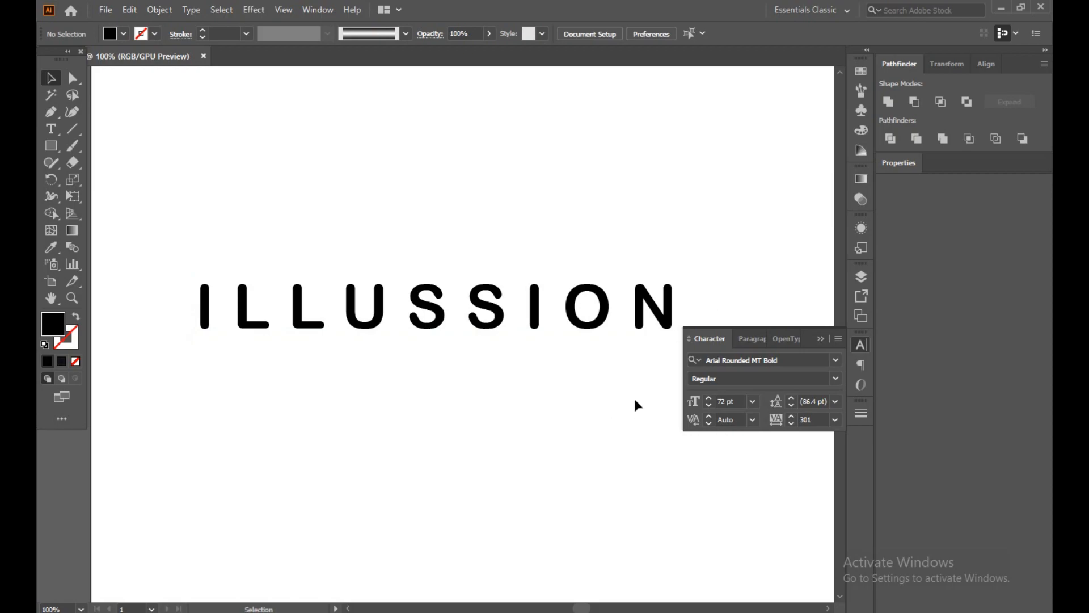
pyautogui.click(819, 339)
# Expand the ILLUSSION text into editable letter paths and slightly round the inner corner of both letter Ls.
pyautogui.moveTo(172, 259); pyautogui.dragTo(703, 340)
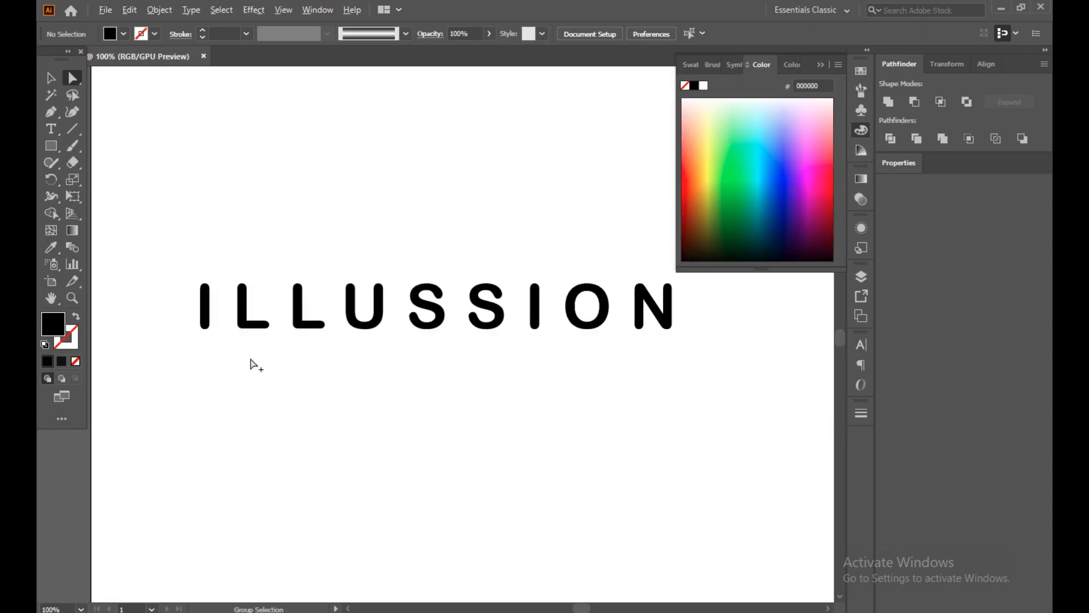
pyautogui.scroll(3, 250, 365)
pyautogui.click(245, 247)
pyautogui.click(244, 245)
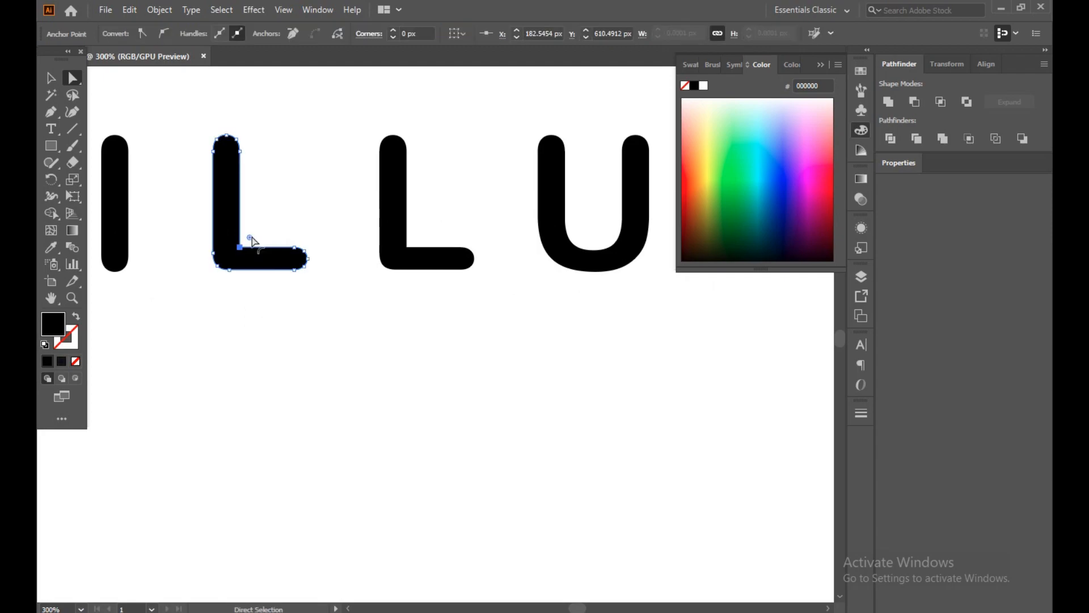
pyautogui.keyDown('shift'); pyautogui.click(421, 251); pyautogui.keyUp('shift')
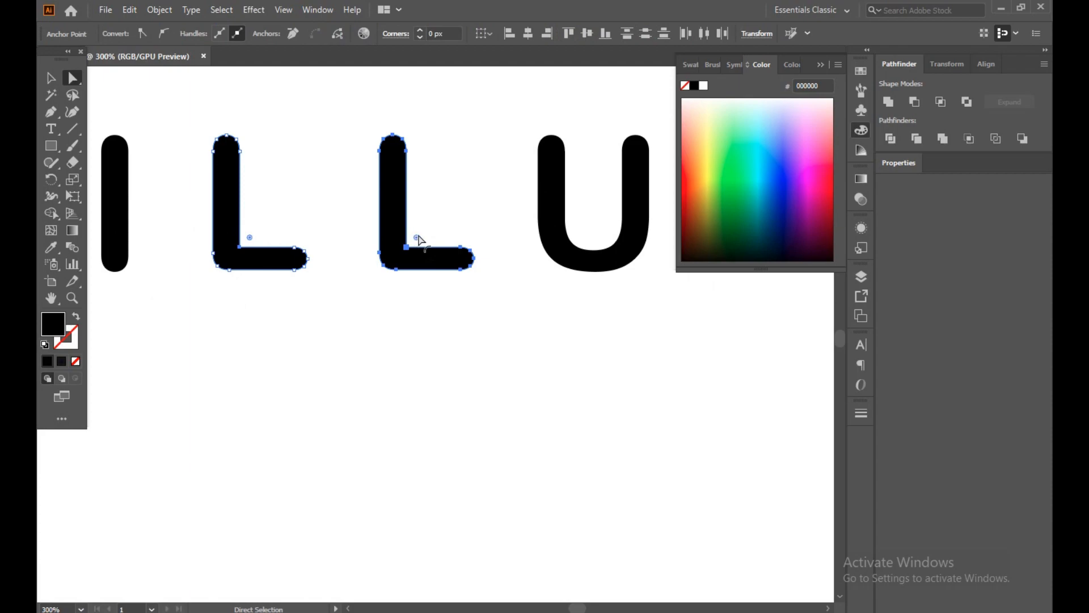
pyautogui.moveTo(417, 239); pyautogui.dragTo(417, 240)
pyautogui.click(427, 312)
# Round the inner corners of the letter N to a radius of about 1.2 px.
pyautogui.hotkey('ctrl', '1')
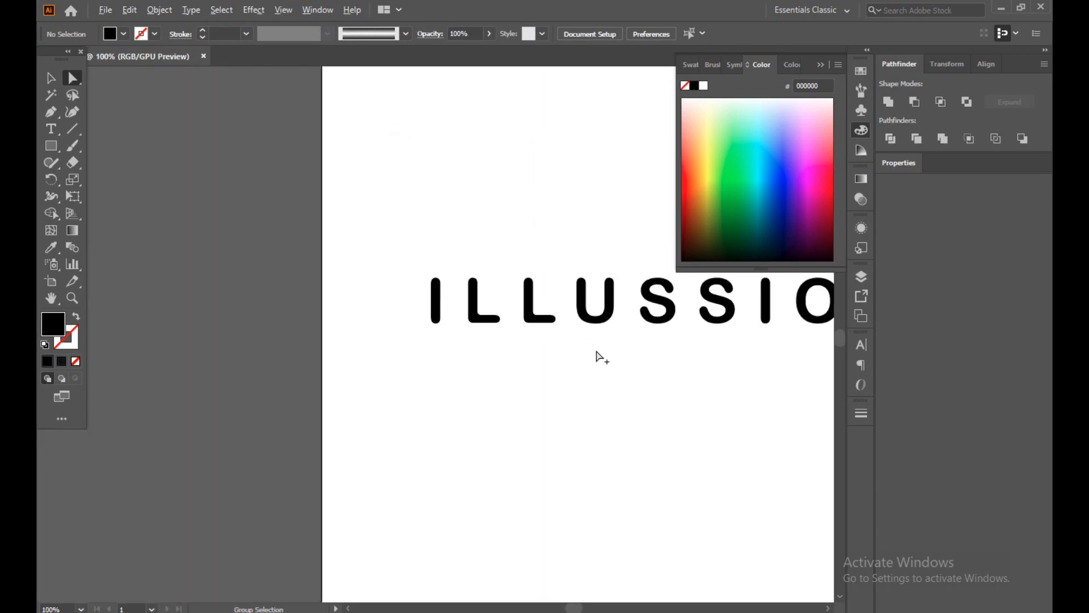
pyautogui.moveTo(675, 369); pyautogui.dragTo(286, 369)
pyautogui.scroll(3, 533, 333)
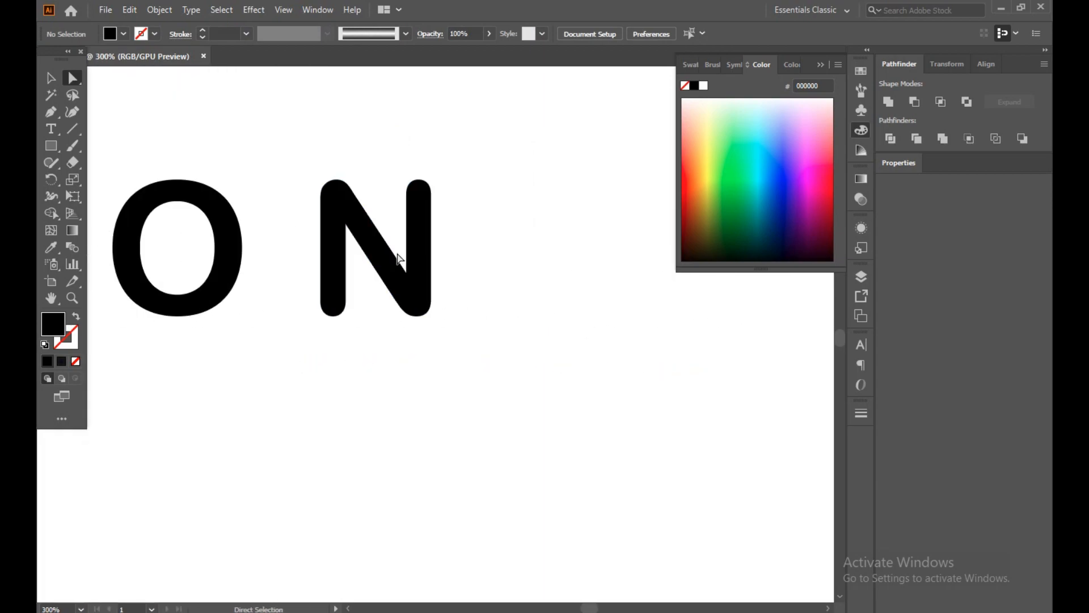
pyautogui.click(410, 272)
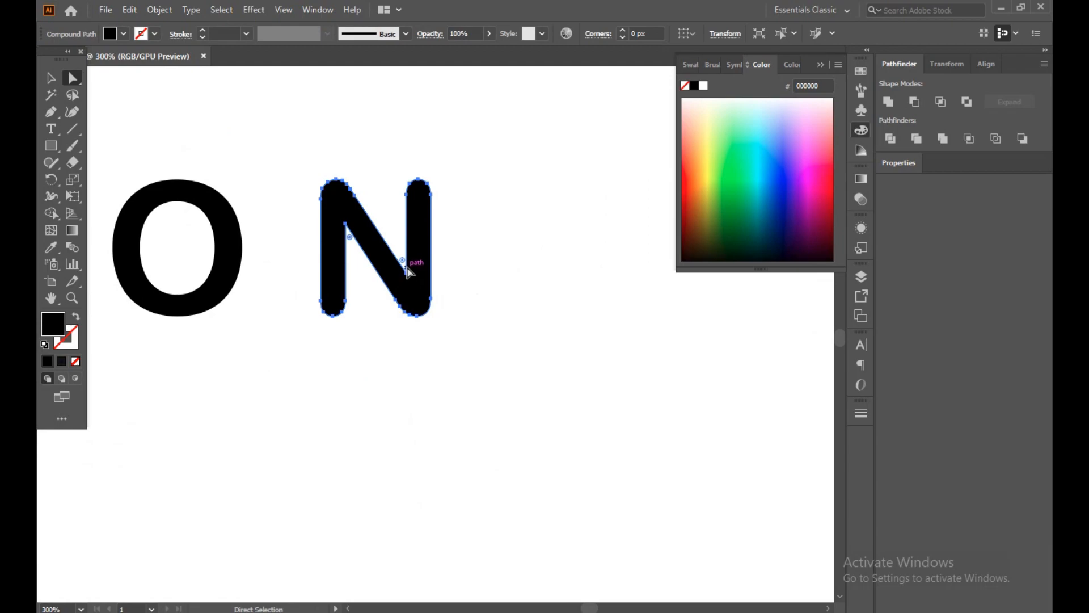
pyautogui.moveTo(405, 265); pyautogui.dragTo(406, 265)
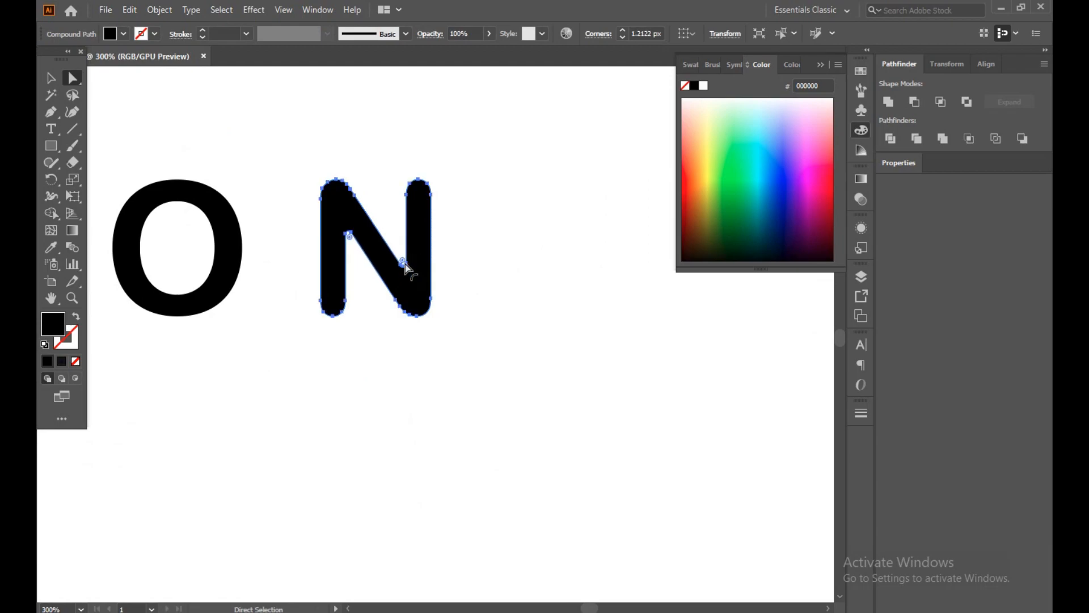
pyautogui.click(520, 279)
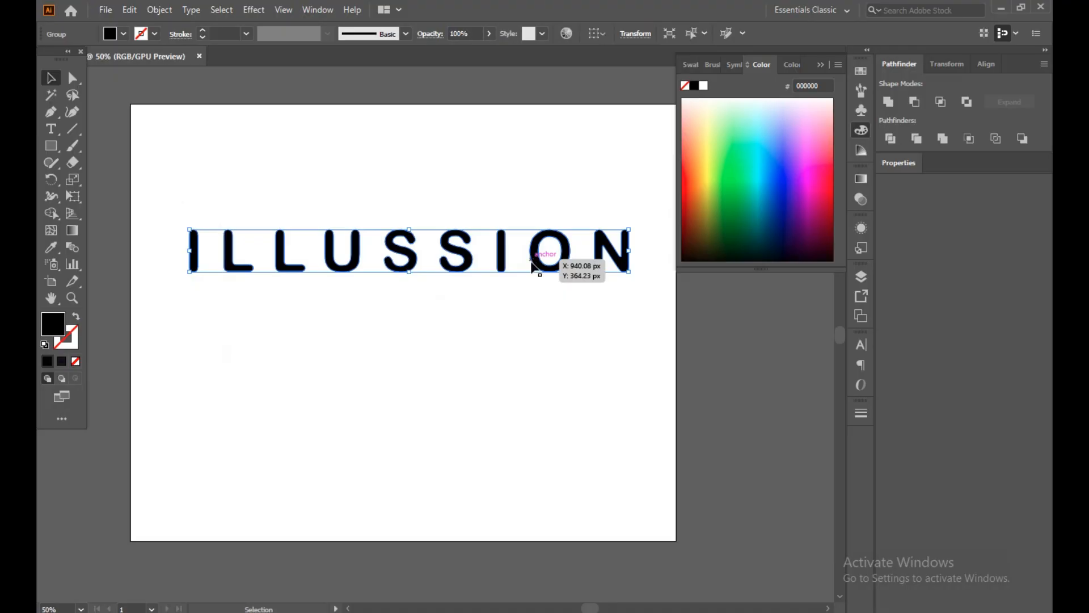
# Move the lettering just below the artboard and draw a rectangle covering the entire artboard.
pyautogui.moveTo(545, 253); pyautogui.dragTo(511, 574)
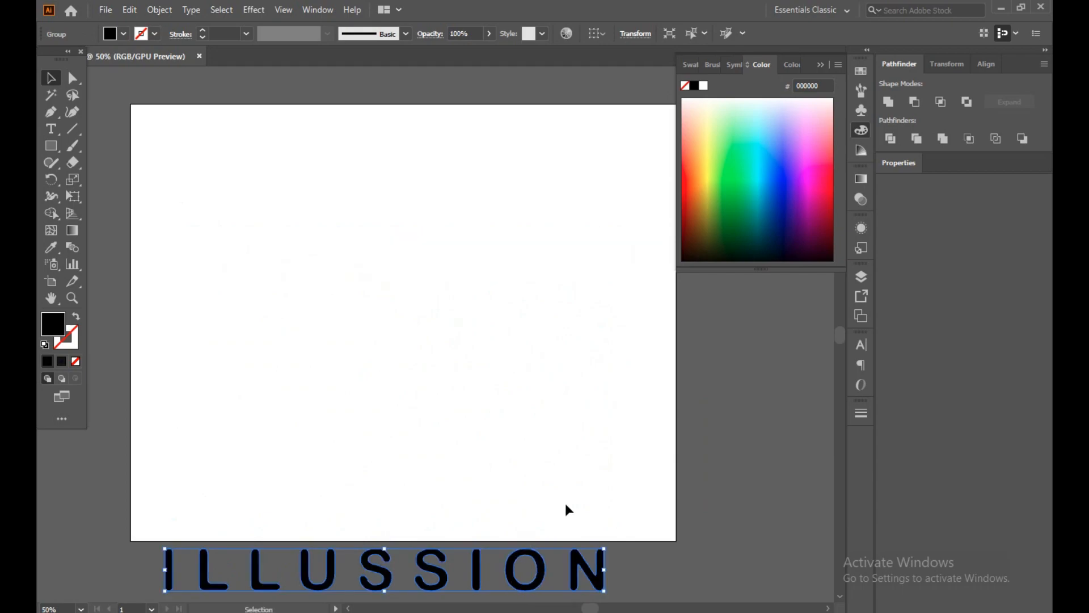
pyautogui.click(61, 146)
pyautogui.moveTo(131, 105); pyautogui.dragTo(677, 542)
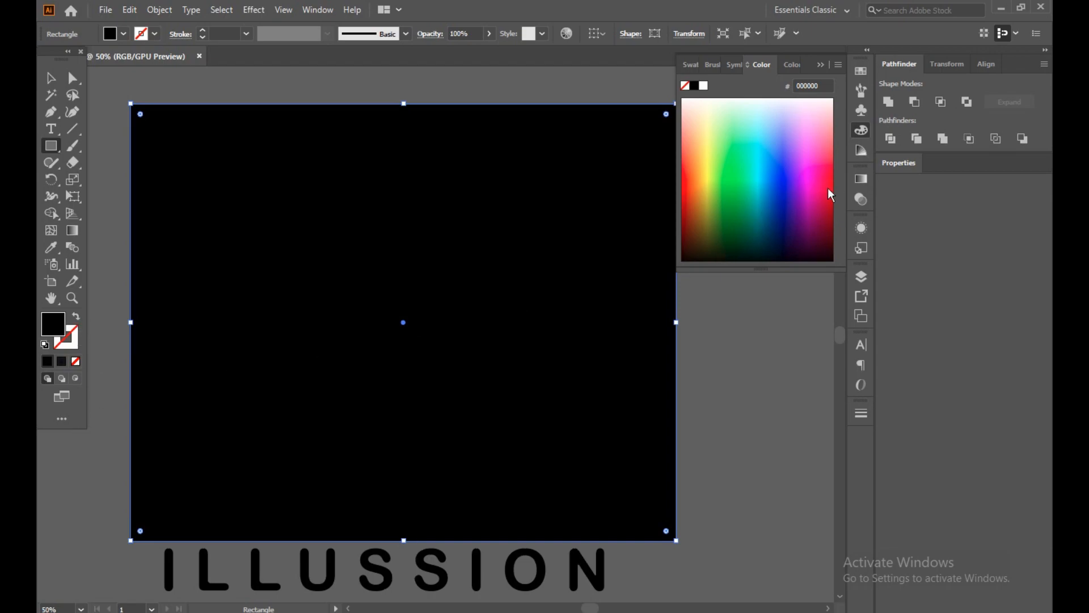
# Fill the rectangle with a radial gradient and set its innermost color stop to dark red #140202.
pyautogui.click(861, 180)
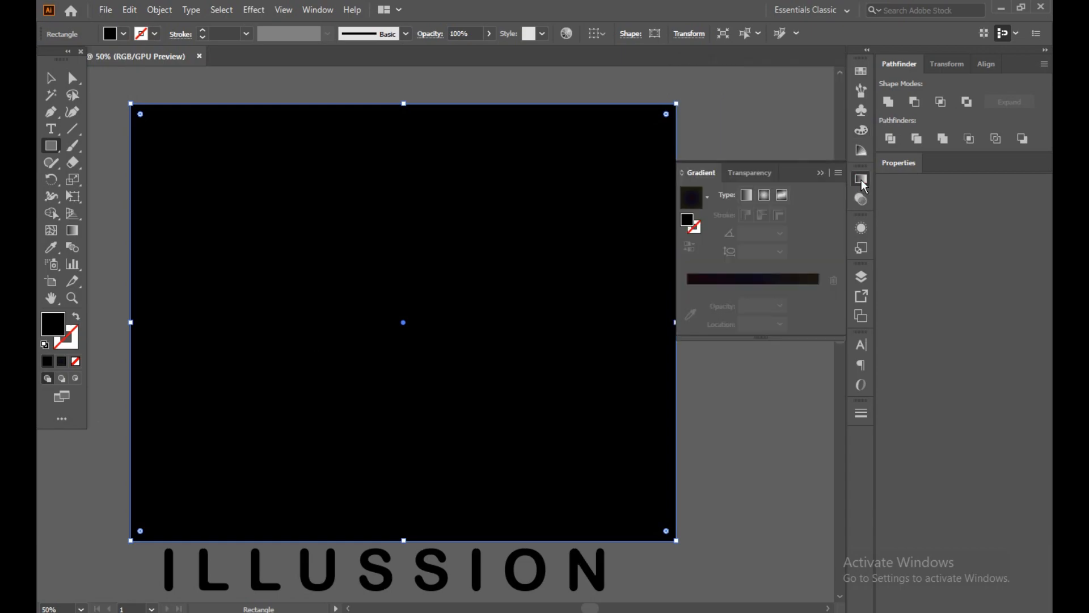
pyautogui.click(764, 195)
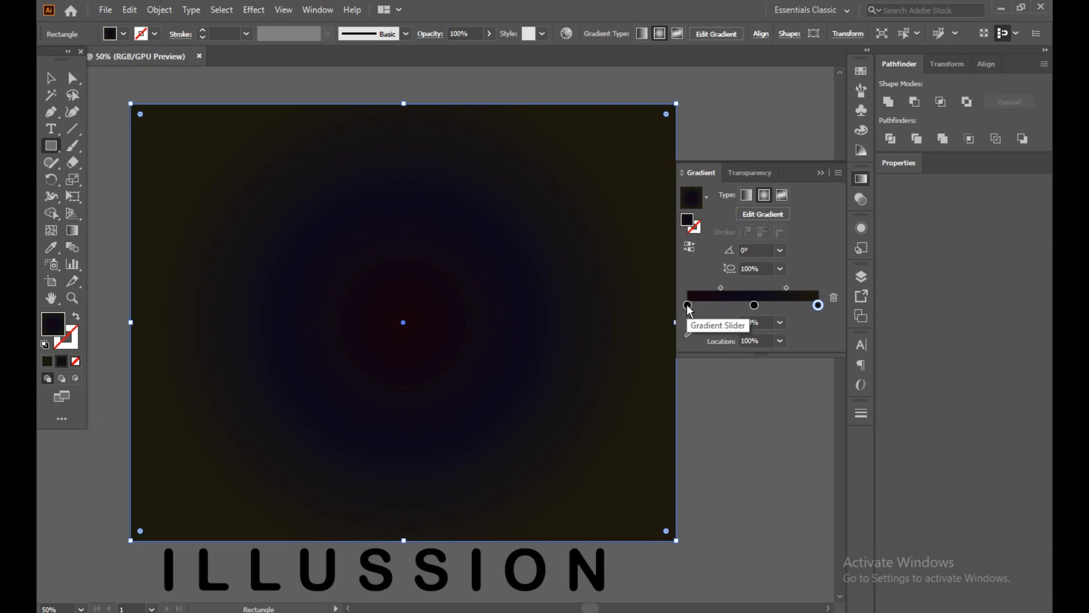
pyautogui.click(687, 306)
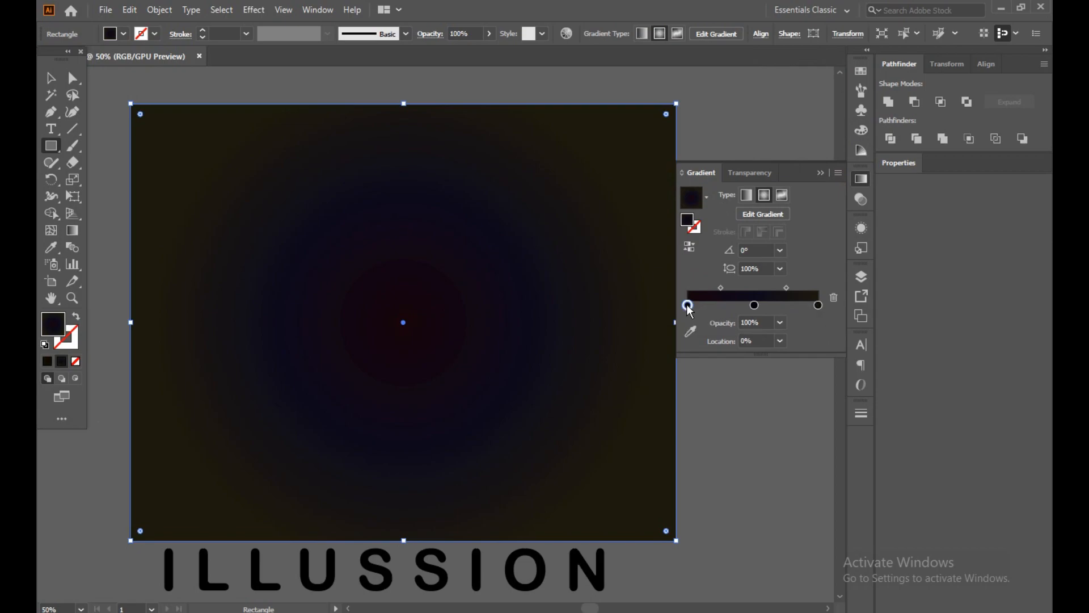
pyautogui.doubleClick(56, 316)
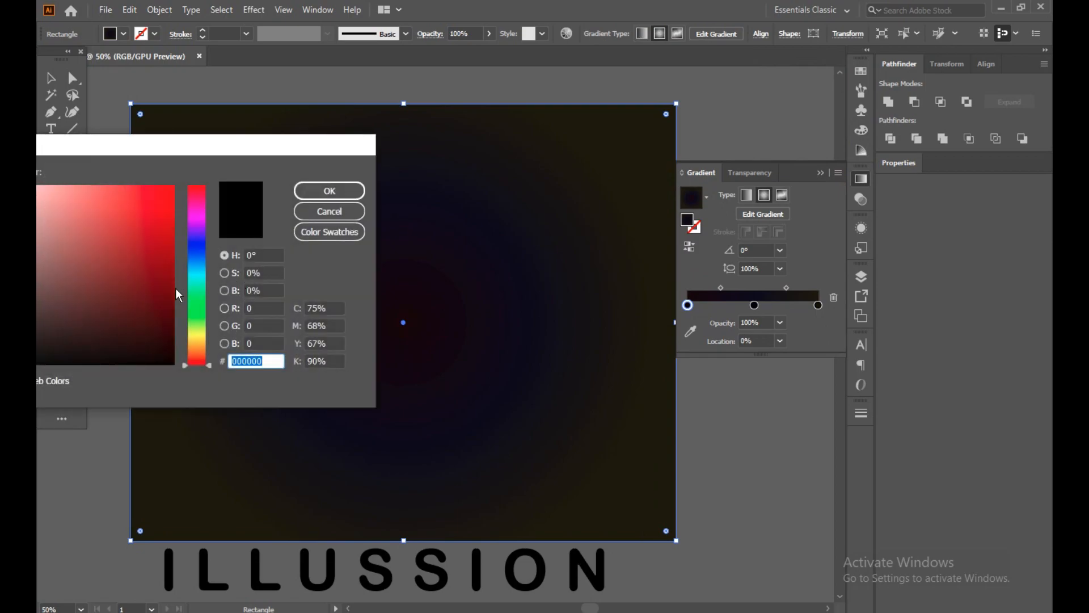
pyautogui.moveTo(158, 287); pyautogui.dragTo(162, 349)
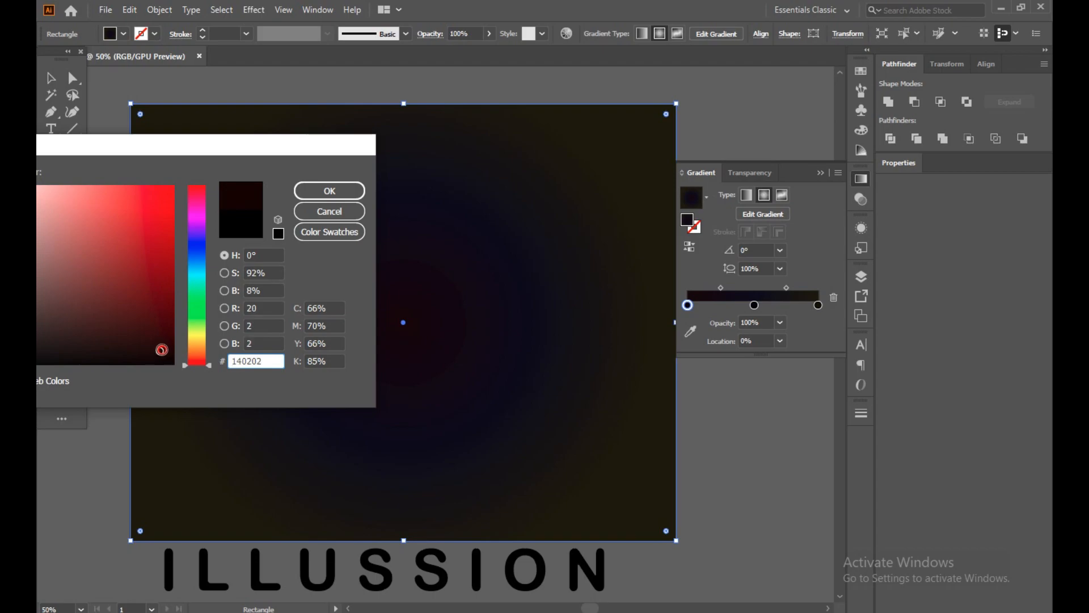
pyautogui.click(329, 191)
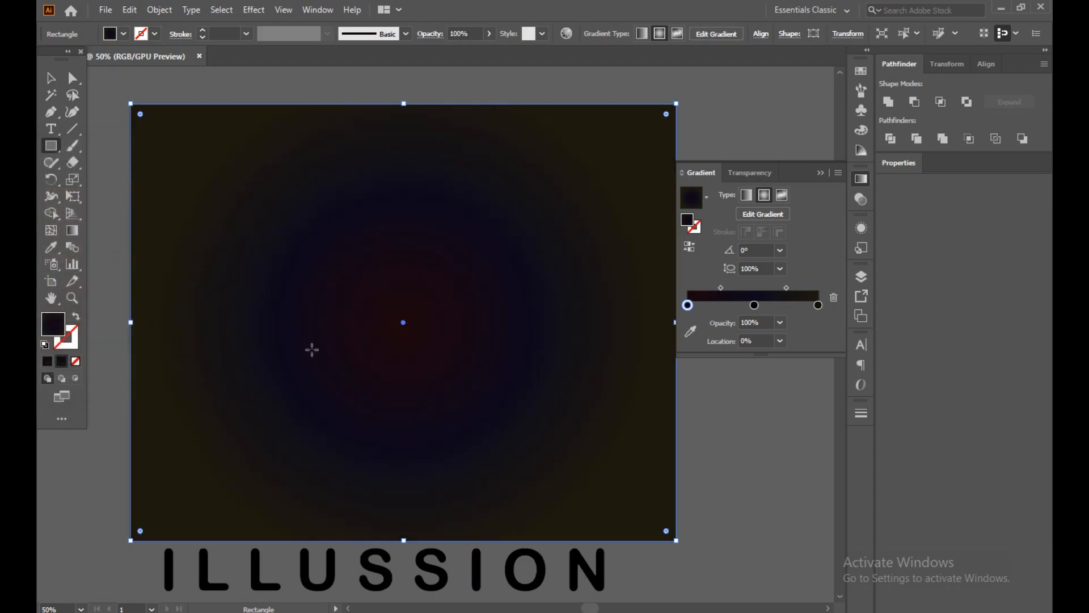
# Set the gradient's middle color stop to dark orange-brown #110801.
pyautogui.click(755, 305)
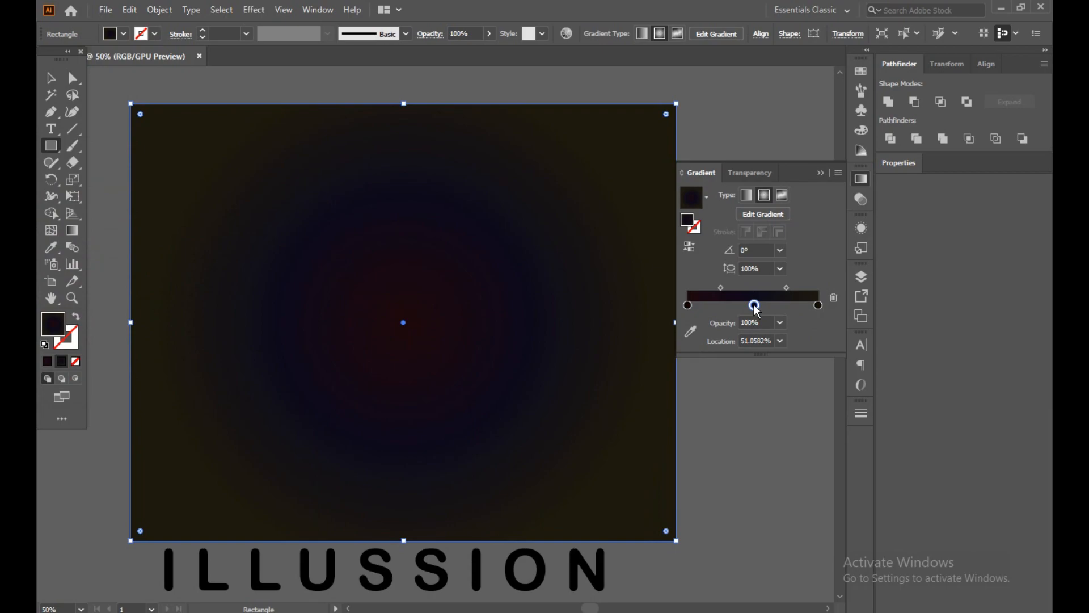
pyautogui.doubleClick(64, 326)
pyautogui.click(195, 335)
pyautogui.moveTo(194, 336)
pyautogui.mouseDown()
pyautogui.moveTo(205, 333)
pyautogui.moveTo(225, 200)
pyautogui.moveTo(208, 352)
pyautogui.mouseUp()
pyautogui.moveTo(162, 317); pyautogui.dragTo(165, 351)
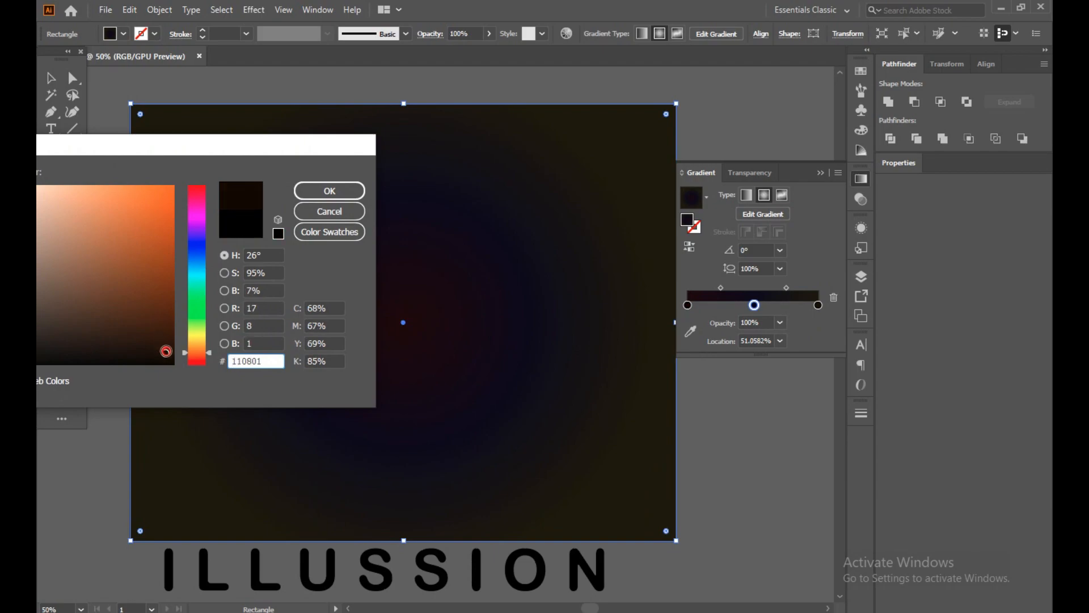
pyautogui.click(345, 189)
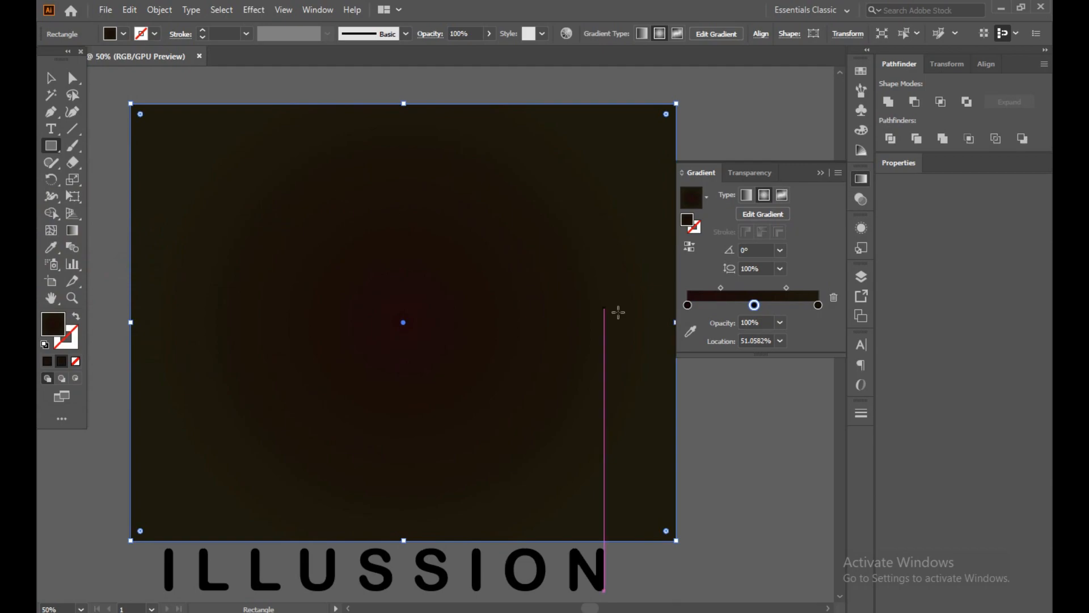
# Set the gradient's outermost color stop to dark blue #010111.
pyautogui.click(818, 305)
pyautogui.doubleClick(54, 327)
pyautogui.moveTo(194, 298); pyautogui.dragTo(209, 247)
pyautogui.moveTo(156, 292); pyautogui.dragTo(162, 353)
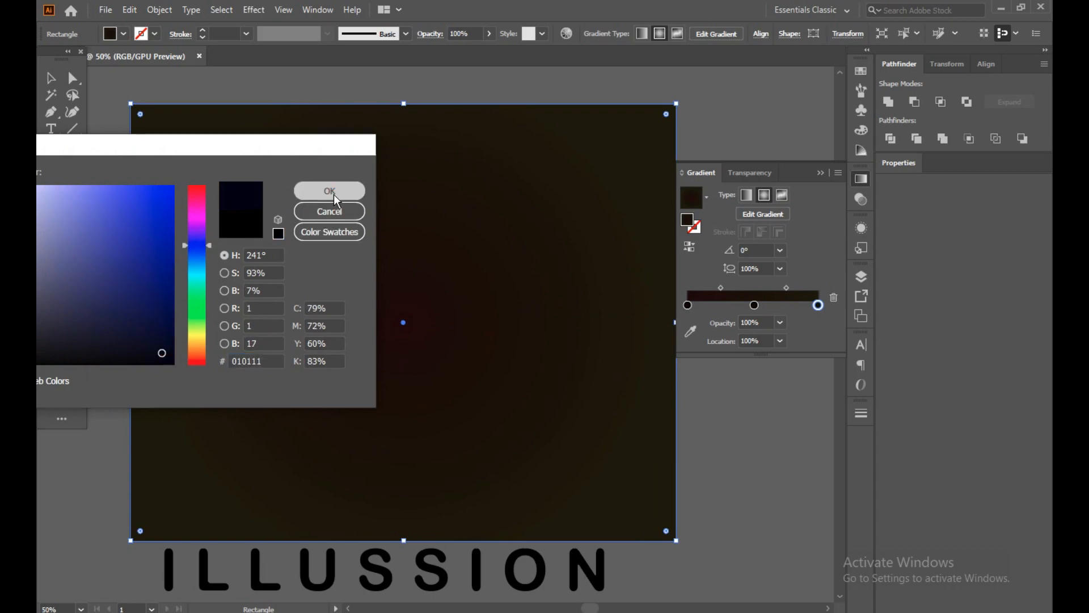
pyautogui.click(329, 190)
pyautogui.click(50, 78)
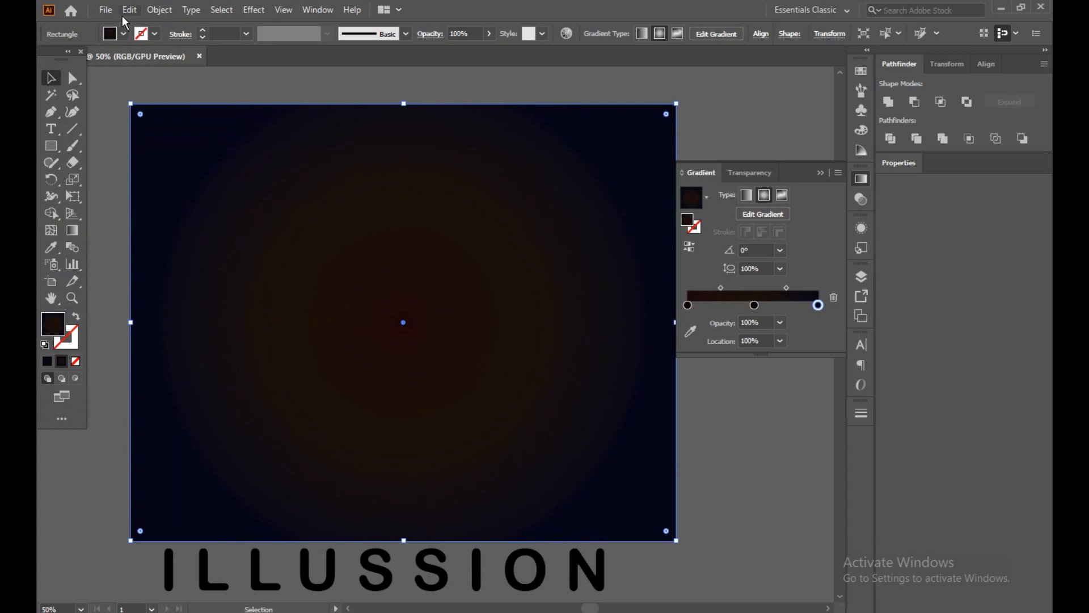
# Lock the background rectangle and move the ILLUSSION lettering from below the artboard onto its middle area.
pyautogui.click(160, 10)
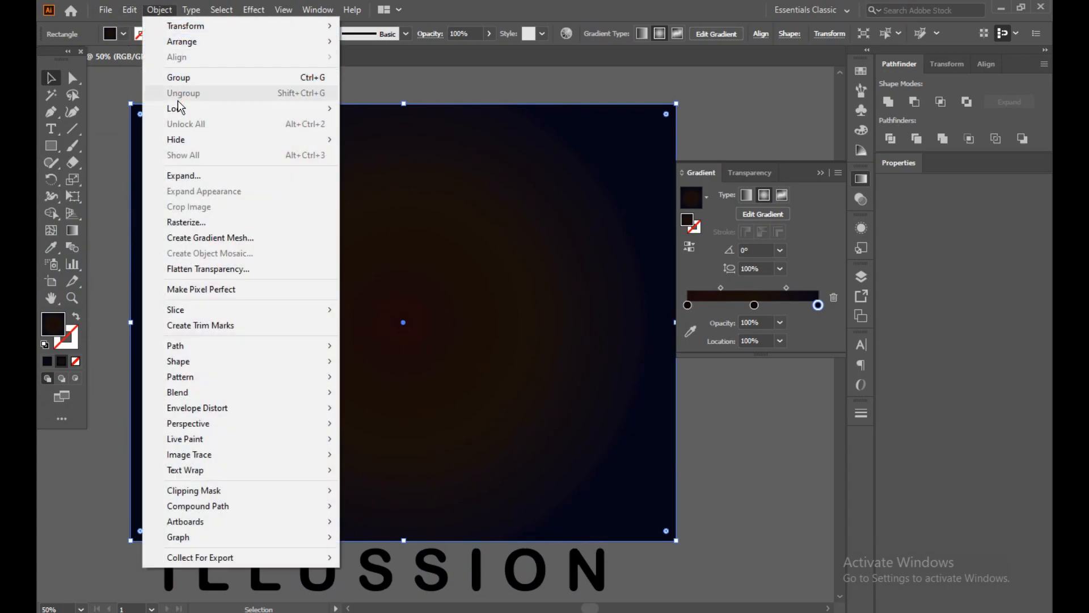
pyautogui.moveTo(177, 107)
pyautogui.click(382, 107)
pyautogui.moveTo(432, 566); pyautogui.dragTo(436, 291)
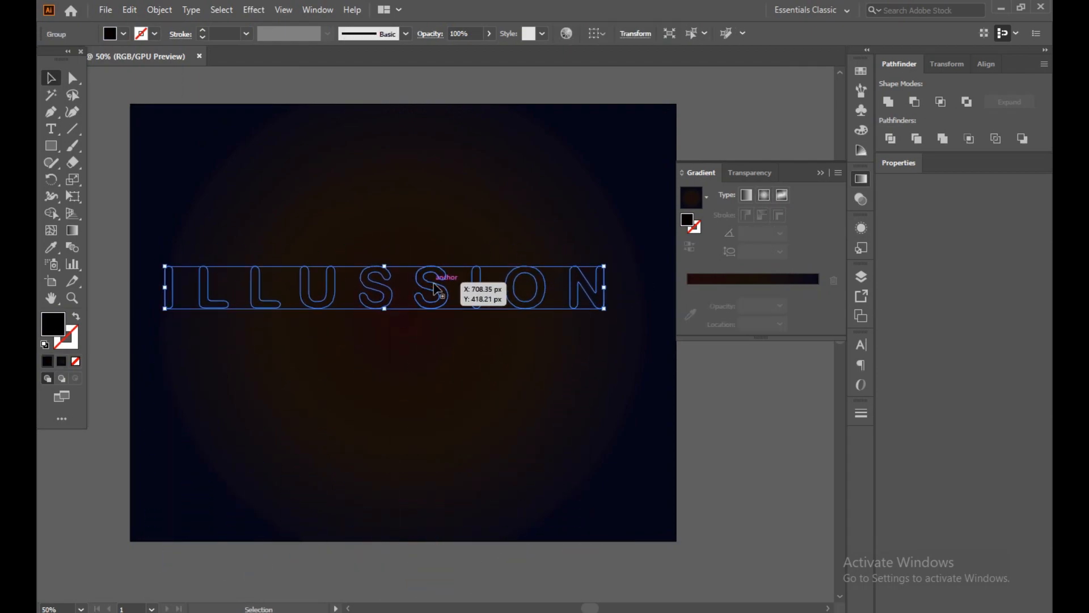
pyautogui.click(806, 451)
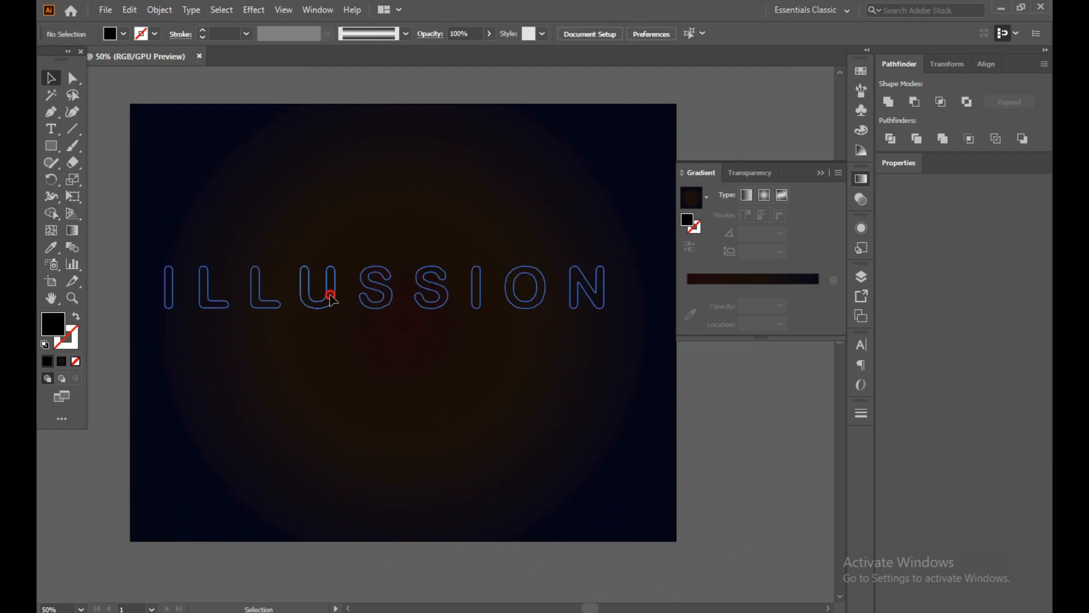
# Bring the lettering to the front and shift it slightly right to center it horizontally on the artboard.
pyautogui.rightClick(330, 295)
pyautogui.moveTo(403, 452)
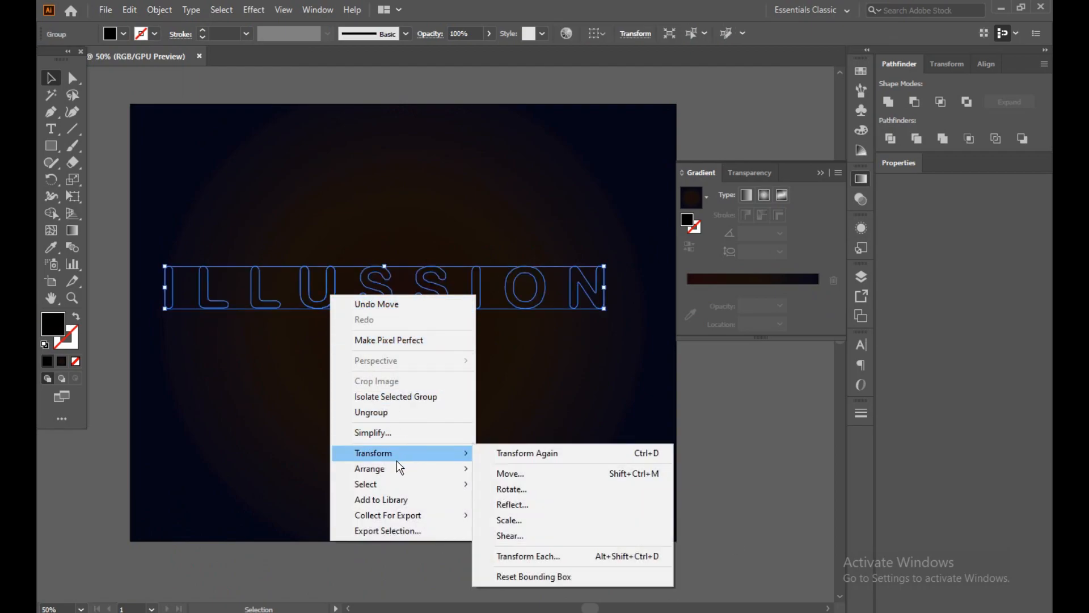
pyautogui.click(504, 469)
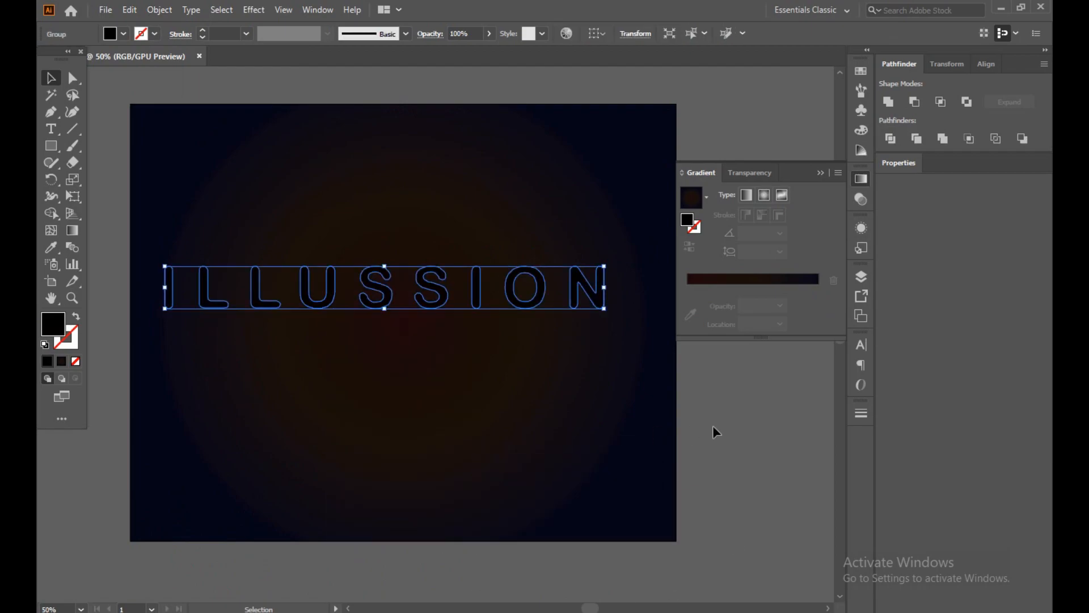
pyautogui.click(714, 427)
pyautogui.moveTo(182, 215); pyautogui.dragTo(213, 269)
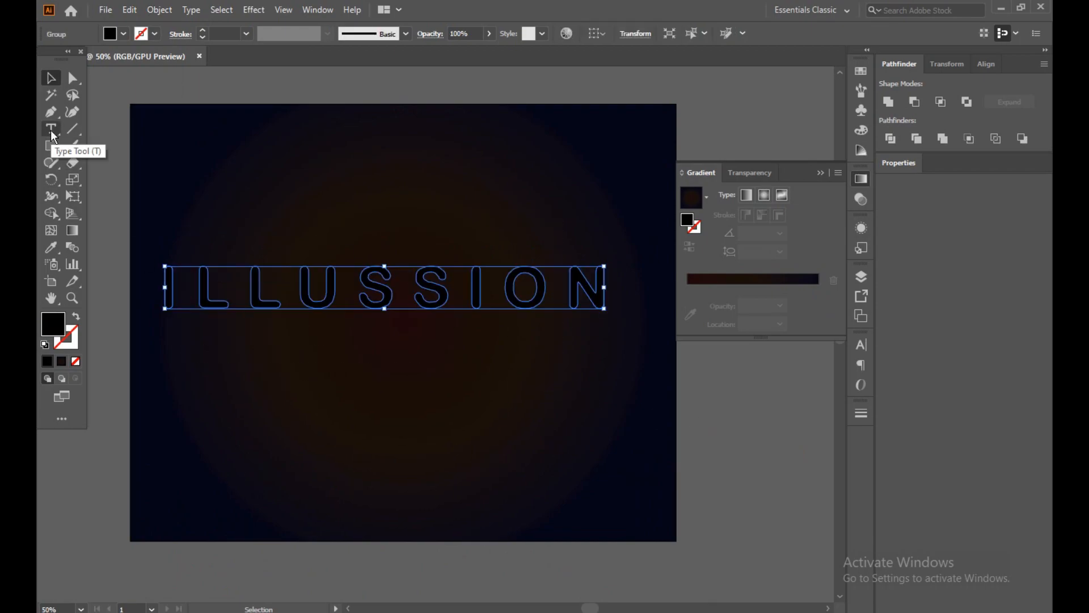
pyautogui.moveTo(370, 306); pyautogui.dragTo(380, 307)
# Create a 20 × 20 px black square on the empty canvas beside the artboard.
pyautogui.click(51, 146)
pyautogui.hotkey('ctrl', 'shift', 'a')
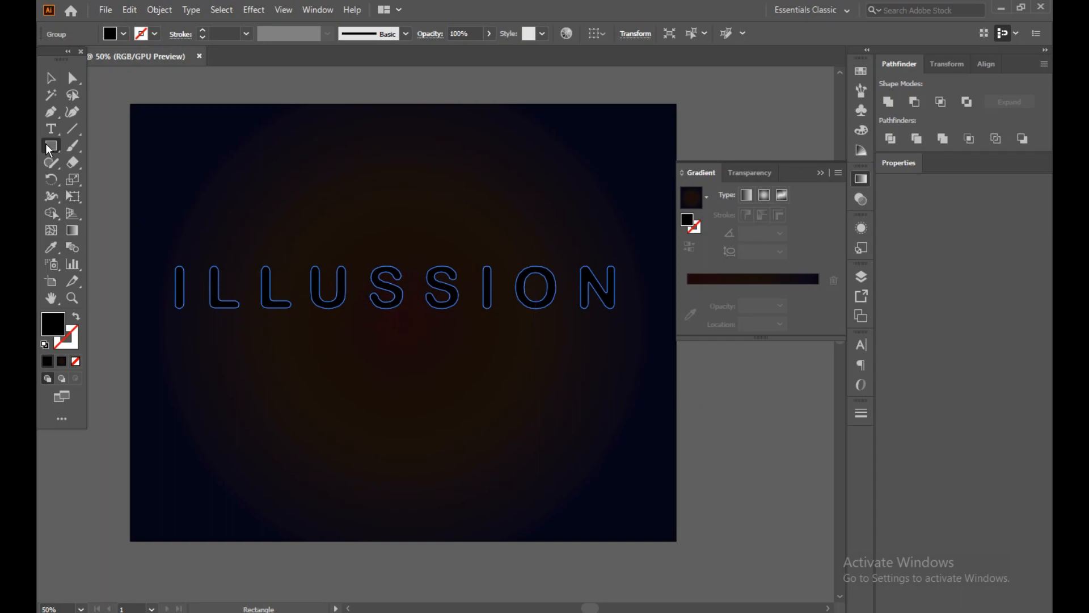
pyautogui.click(720, 446)
pyautogui.press('BackSpace')
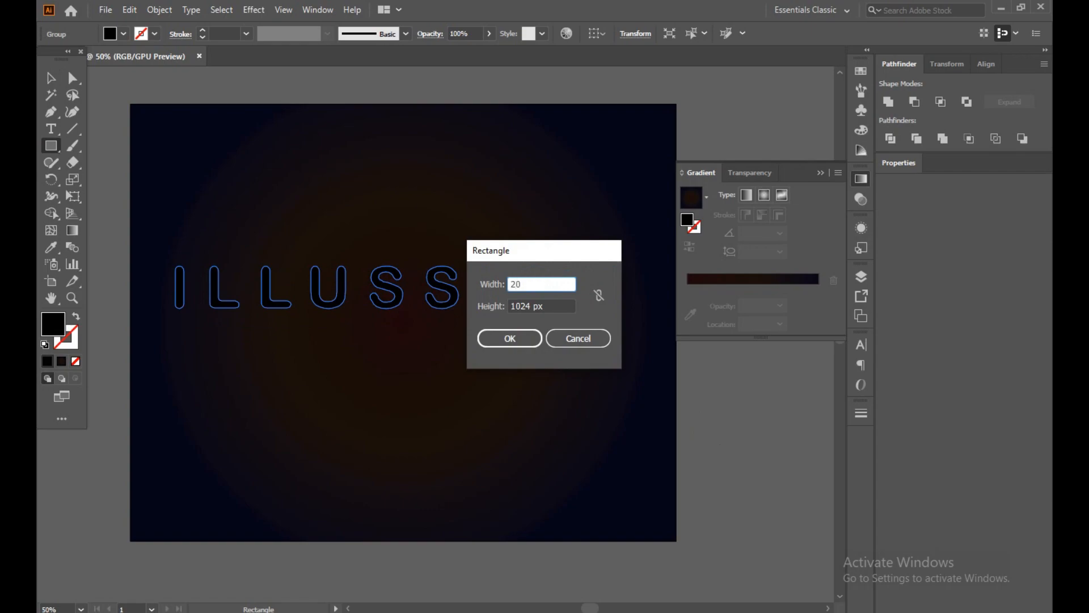
pyautogui.click(529, 306)
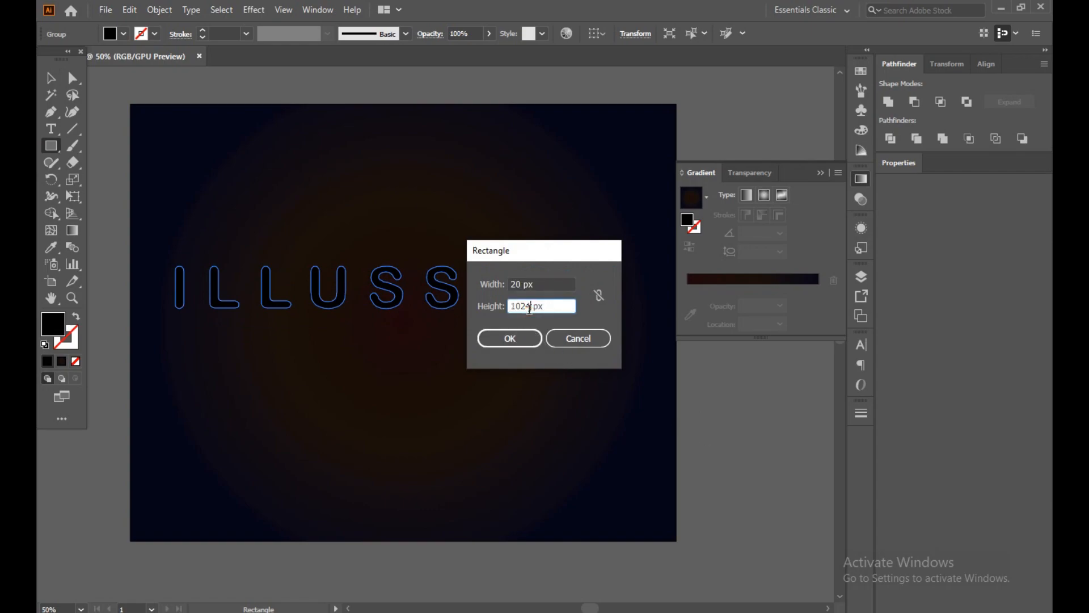
pyautogui.press('BackSpace')
pyautogui.press('BackSpace')
pyautogui.press('BackSpace')
pyautogui.press('BackSpace')
pyautogui.write('20')
pyautogui.click(510, 338)
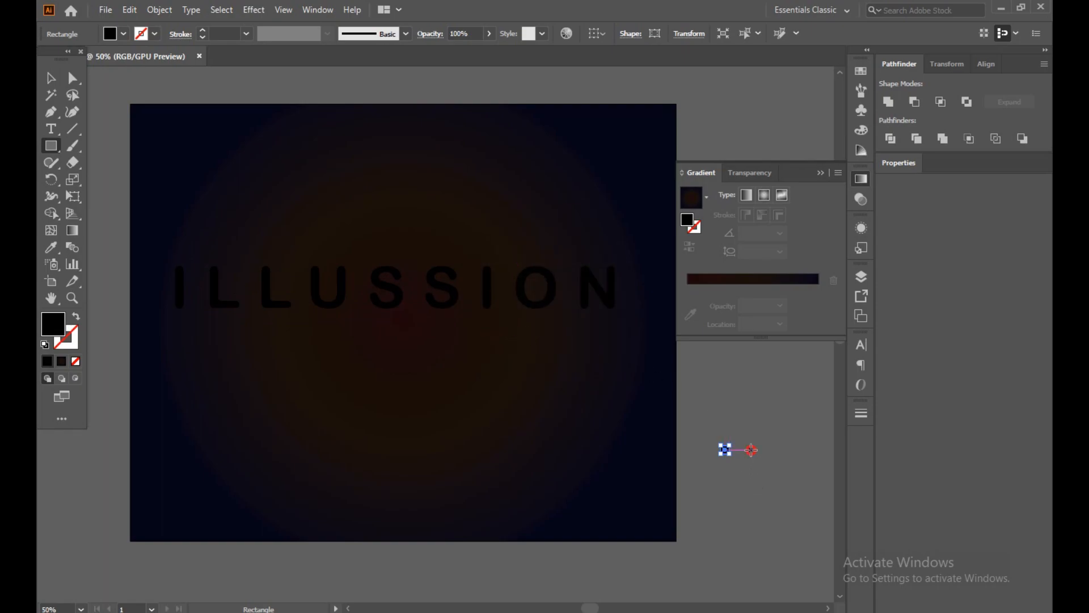
# Create a thin rectangle 20 px wide and 1 px high beside the small square.
pyautogui.click(750, 449)
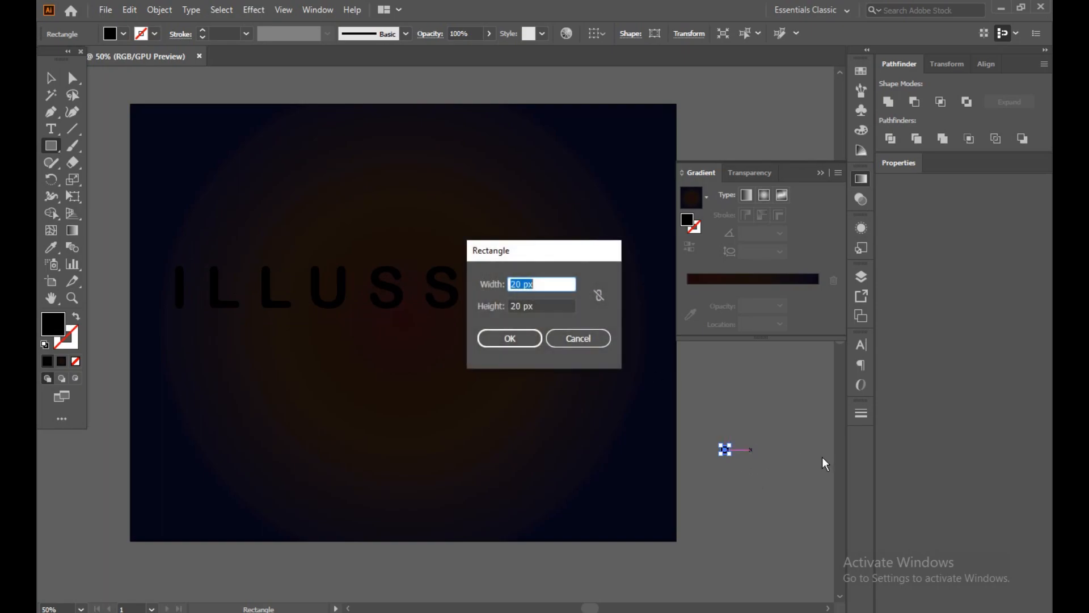
pyautogui.click(522, 309)
pyautogui.press('BackSpace')
pyautogui.press('BackSpace')
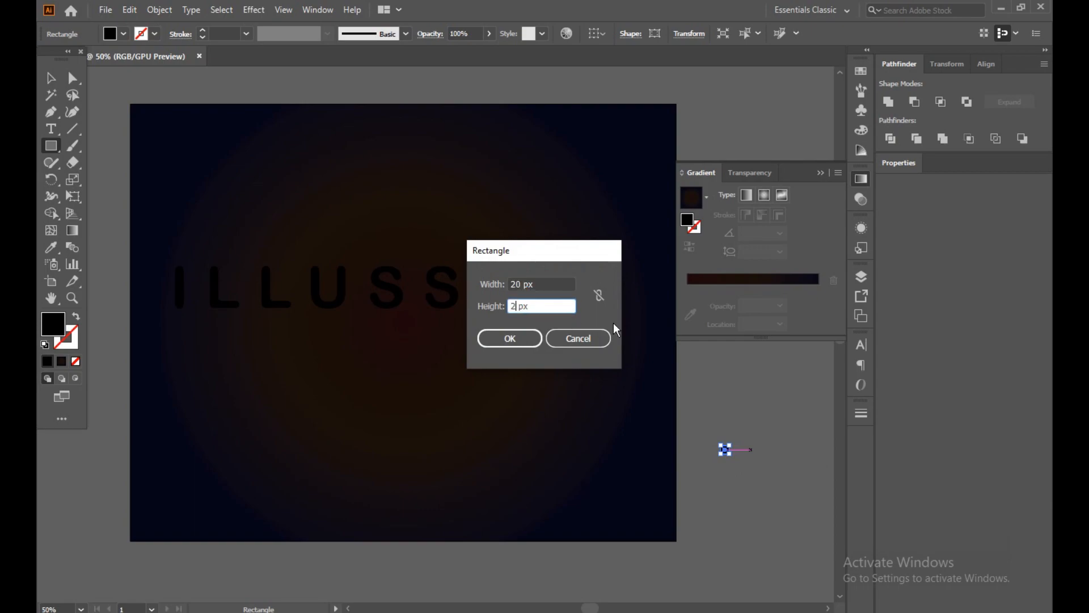
pyautogui.write('2')
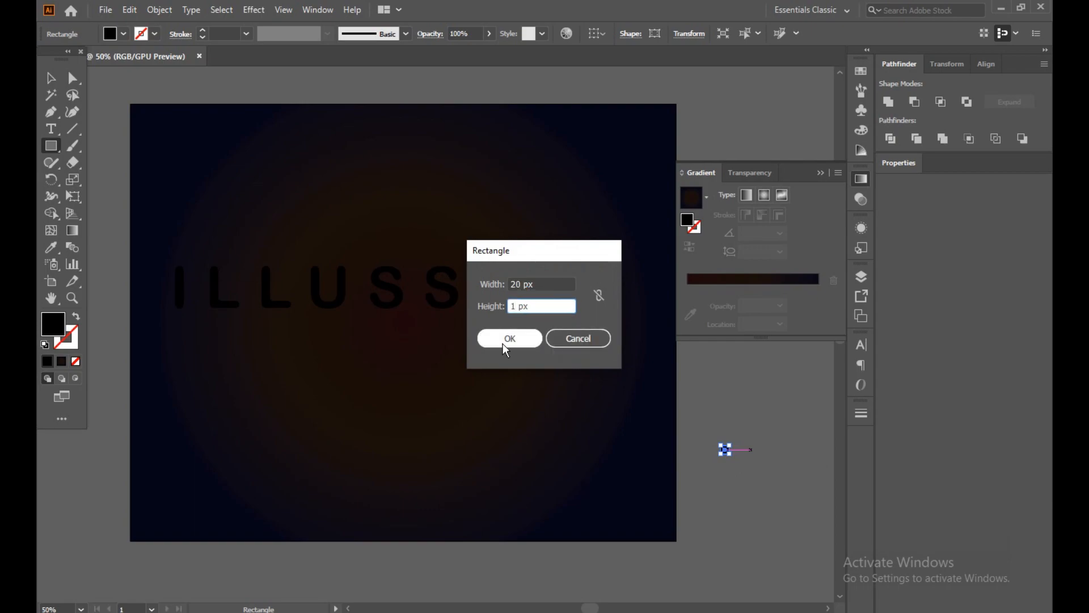
pyautogui.click(509, 338)
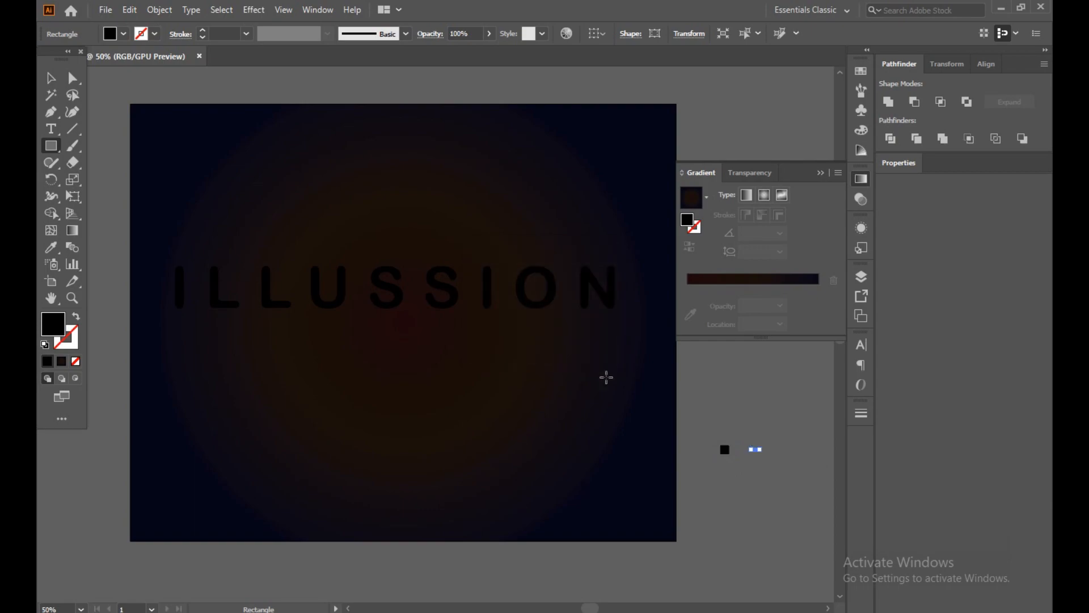
# Fill the thin 20 × 1 px rectangle with white.
pyautogui.click(52, 79)
pyautogui.click(769, 471)
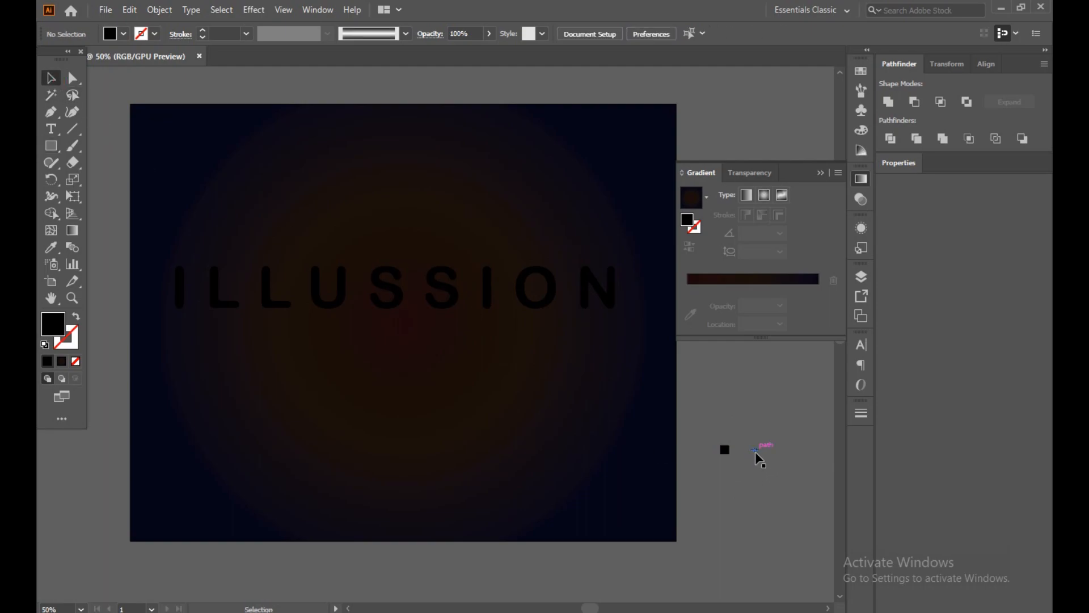
pyautogui.scroll(5, 754, 451)
pyautogui.click(764, 431)
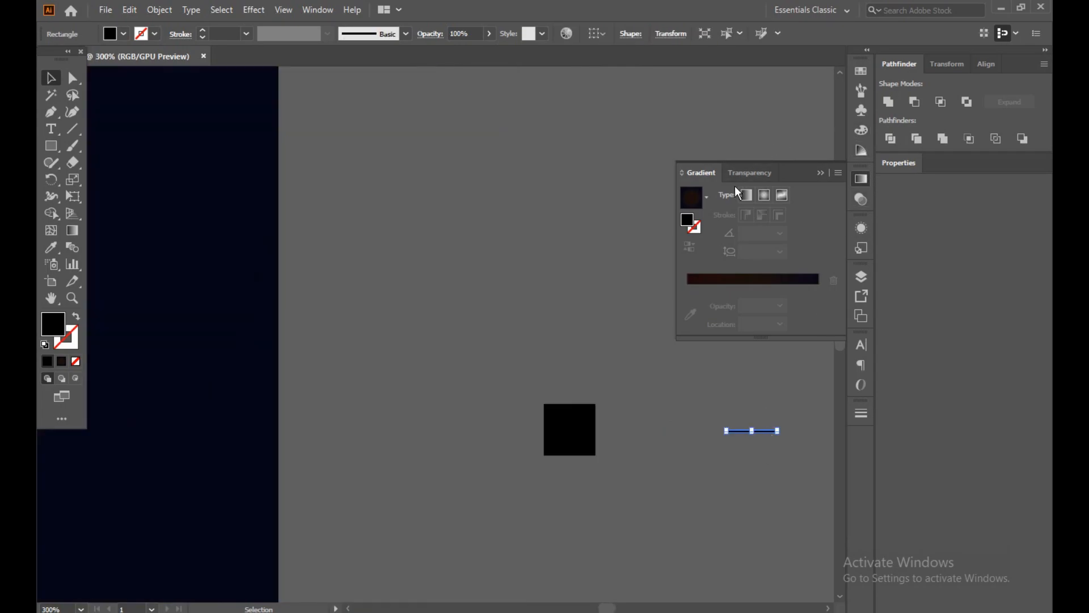
pyautogui.click(861, 72)
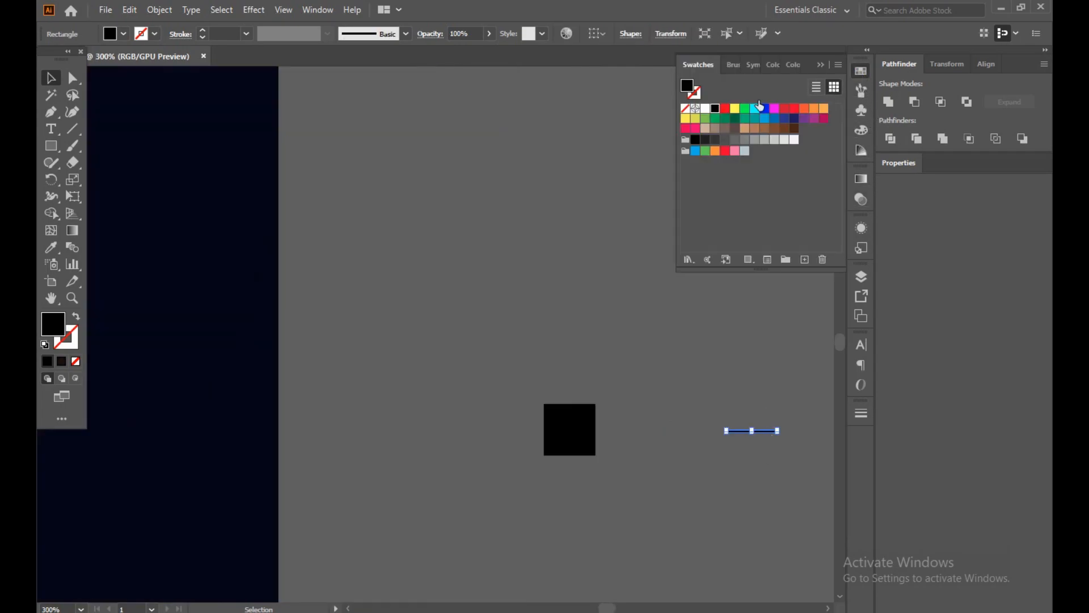
pyautogui.click(706, 109)
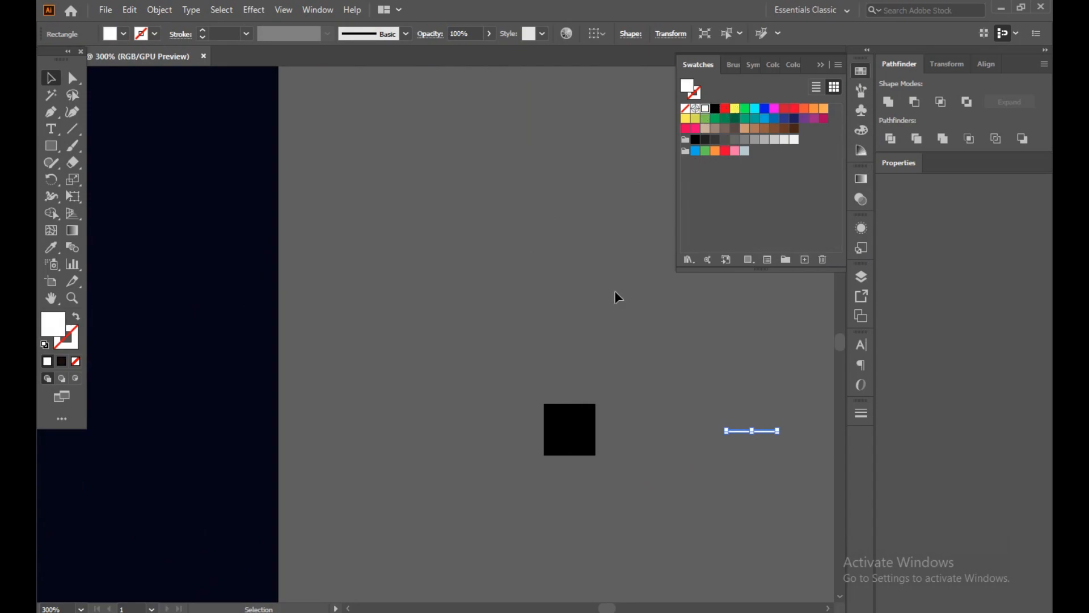
# Align the black square and the white bar on their horizontal and vertical centers.
pyautogui.click(611, 296)
pyautogui.moveTo(491, 397); pyautogui.dragTo(844, 471)
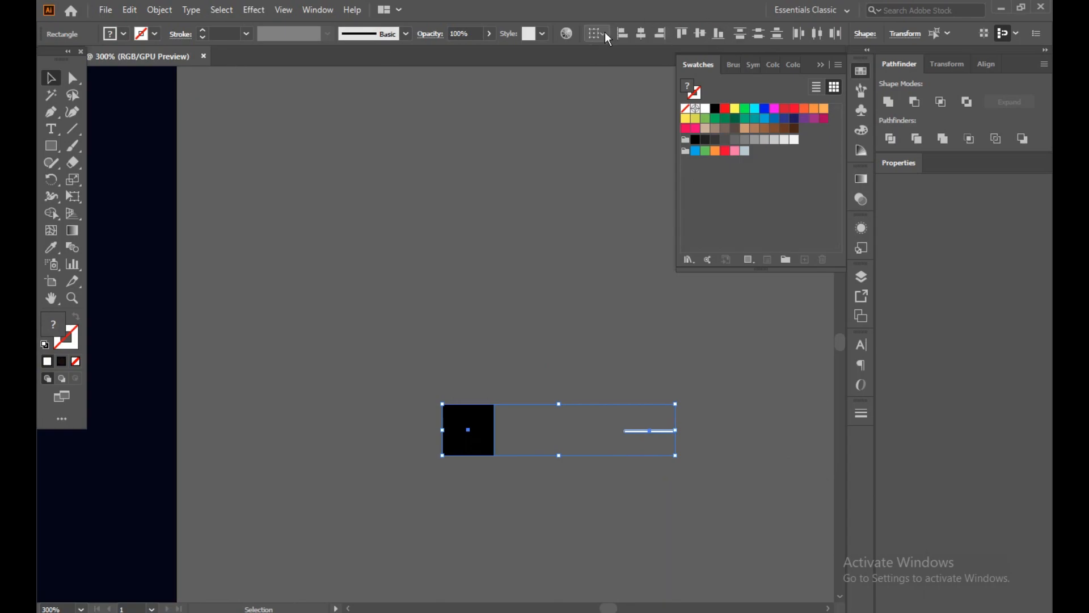
pyautogui.click(604, 33)
pyautogui.click(597, 61)
pyautogui.click(644, 34)
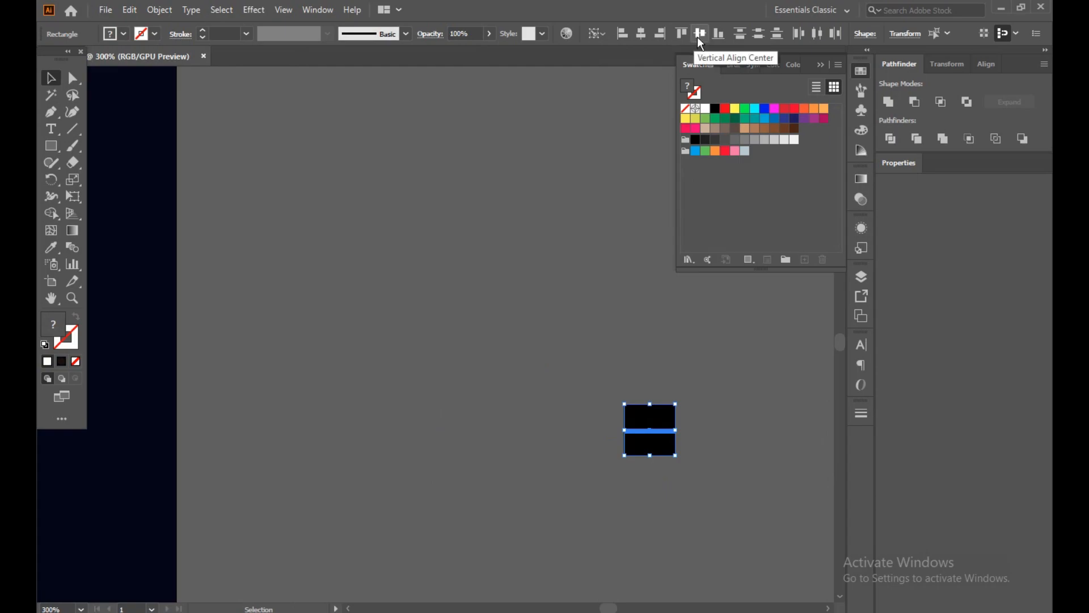
pyautogui.click(630, 372)
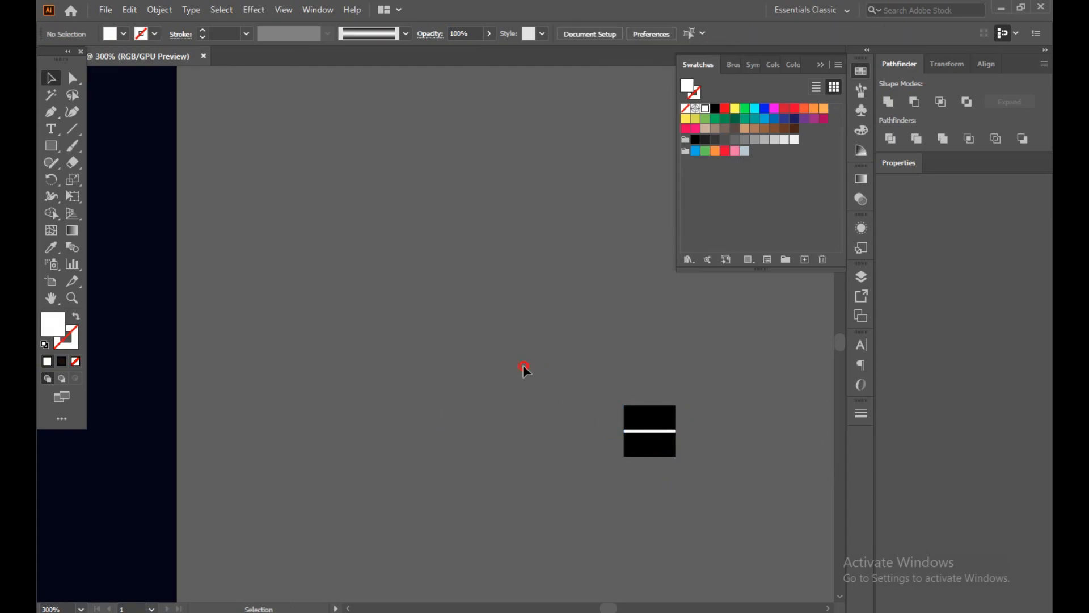
# Make a blend between the black square and the white bar.
pyautogui.moveTo(522, 361); pyautogui.dragTo(701, 457)
pyautogui.click(159, 9)
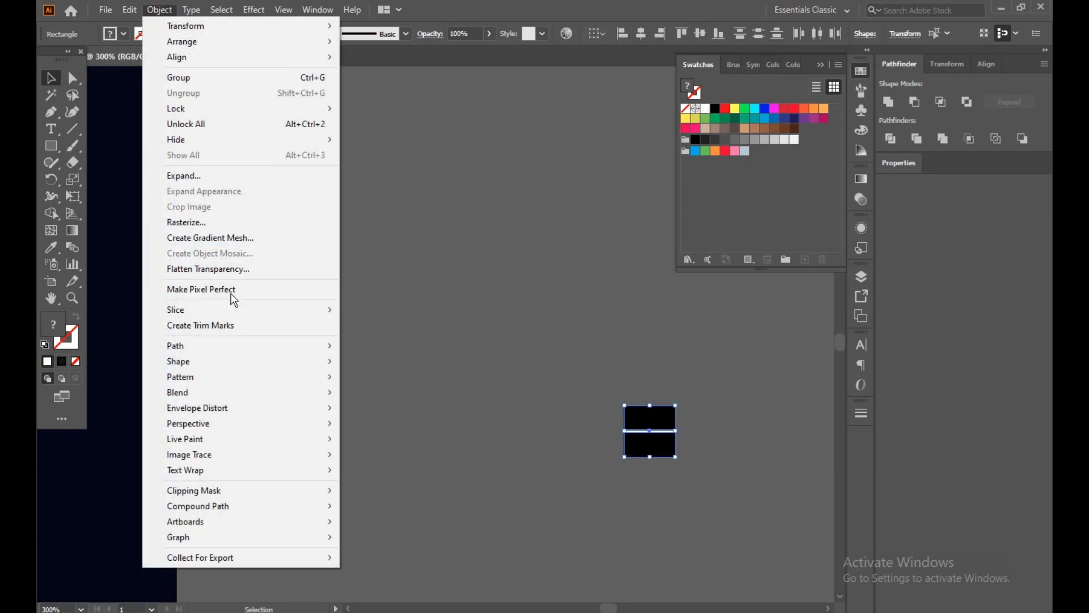
pyautogui.moveTo(223, 393)
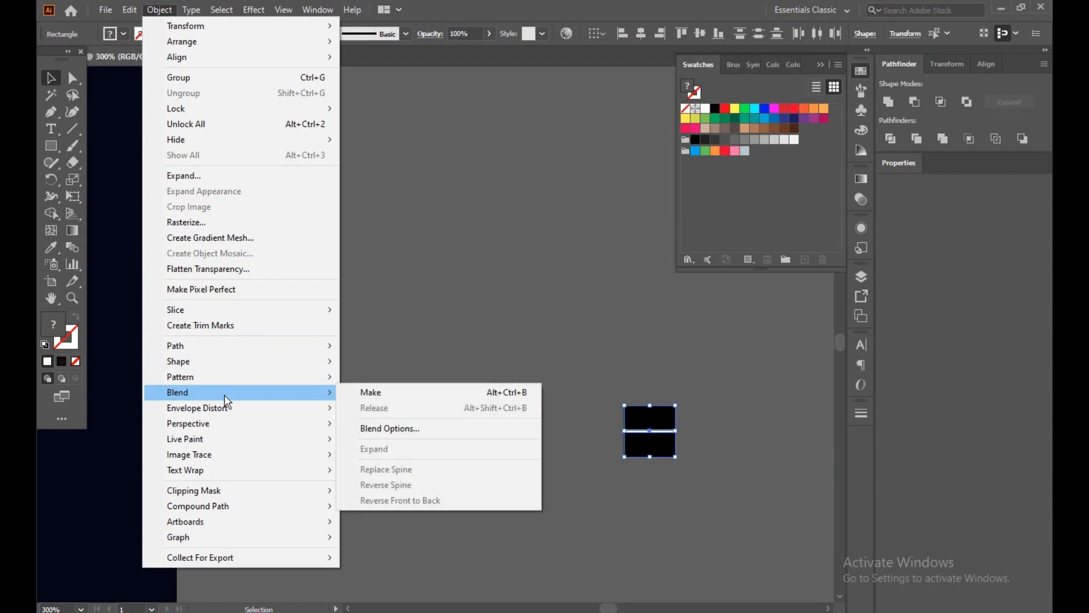
pyautogui.click(359, 397)
pyautogui.click(628, 375)
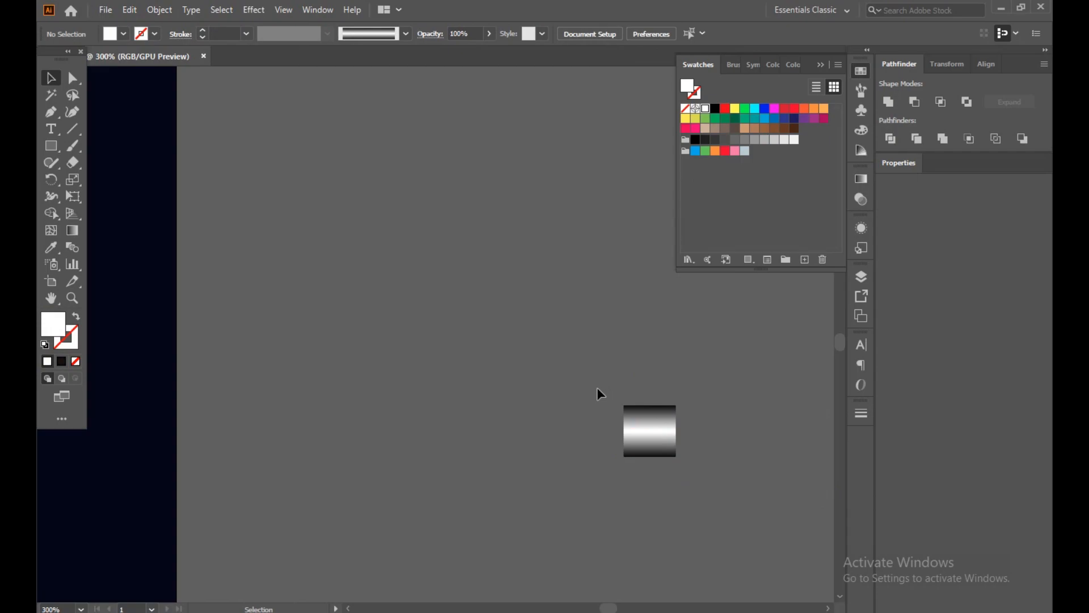
# Delete the existing black-and-white gradient art brush from the document's brushes.
pyautogui.scroll(-4, 596, 387)
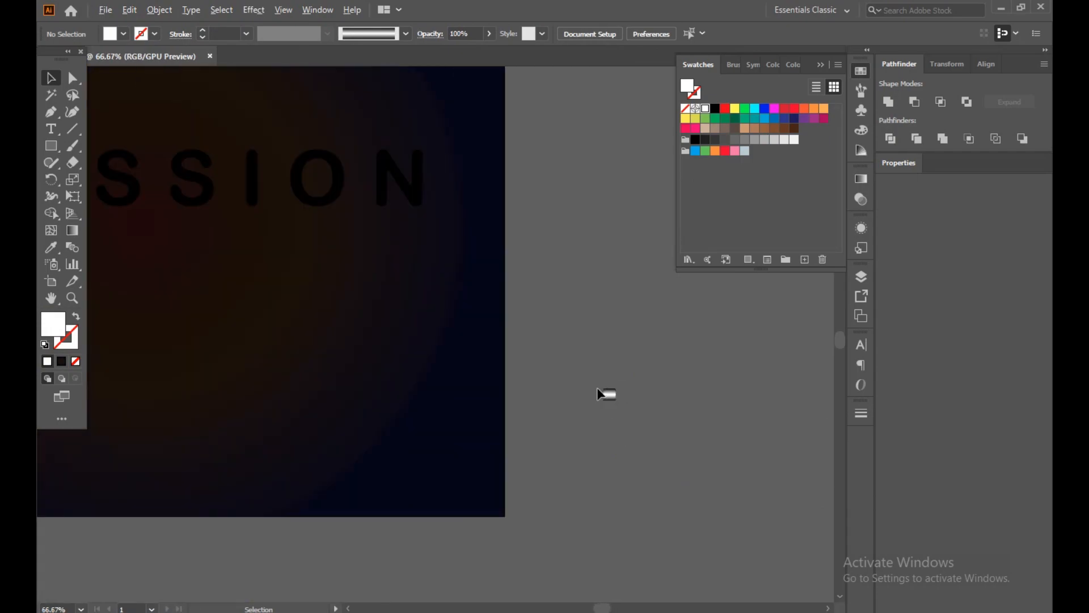
pyautogui.scroll(-1, 597, 387)
pyautogui.click(859, 96)
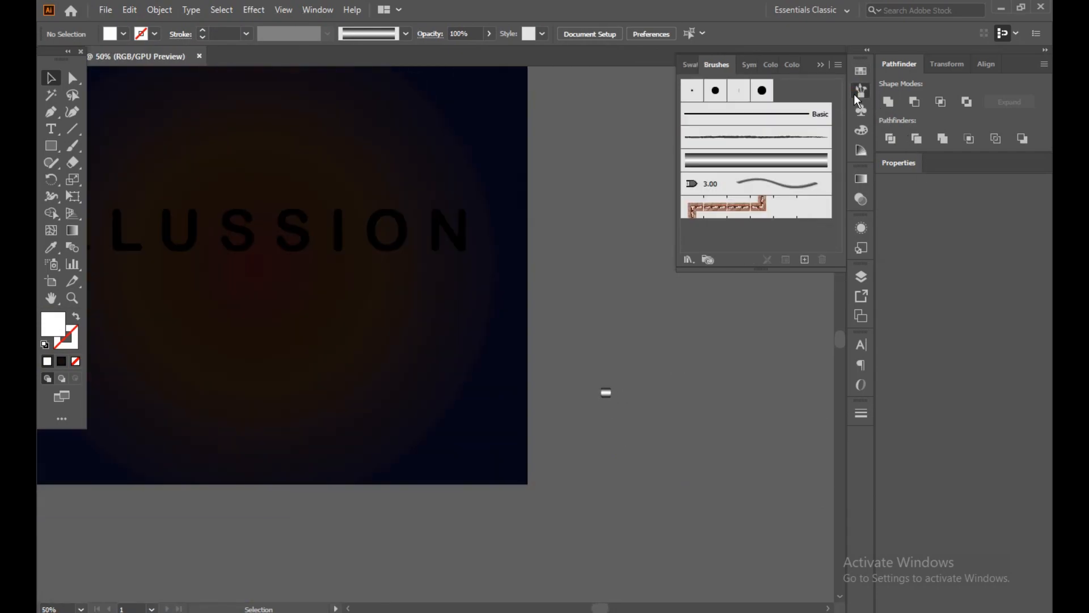
pyautogui.press('space')
pyautogui.moveTo(595, 188); pyautogui.dragTo(671, 207)
pyautogui.click(765, 172)
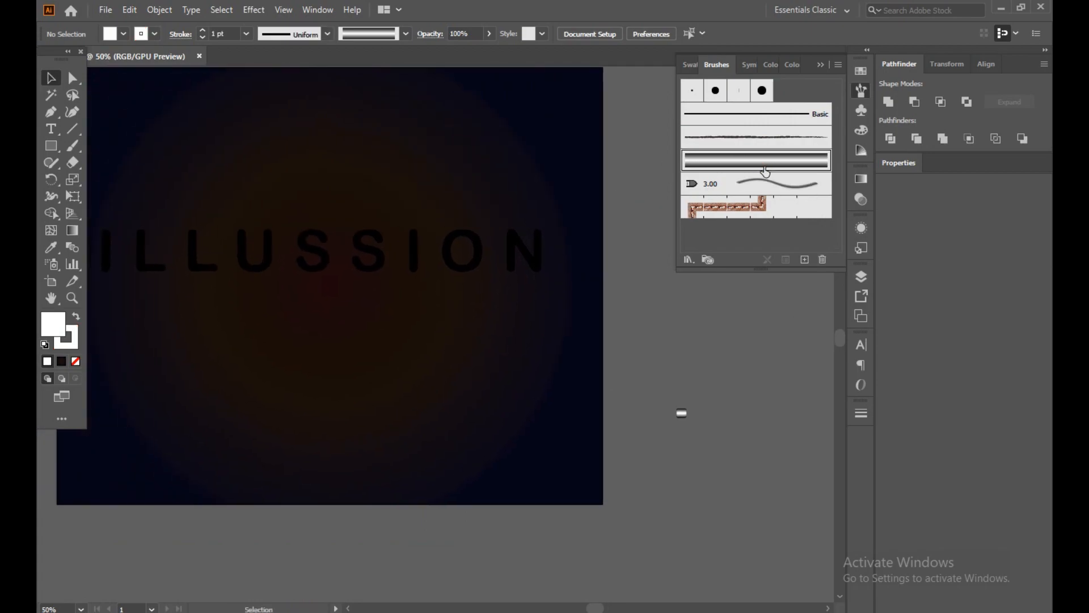
pyautogui.click(819, 260)
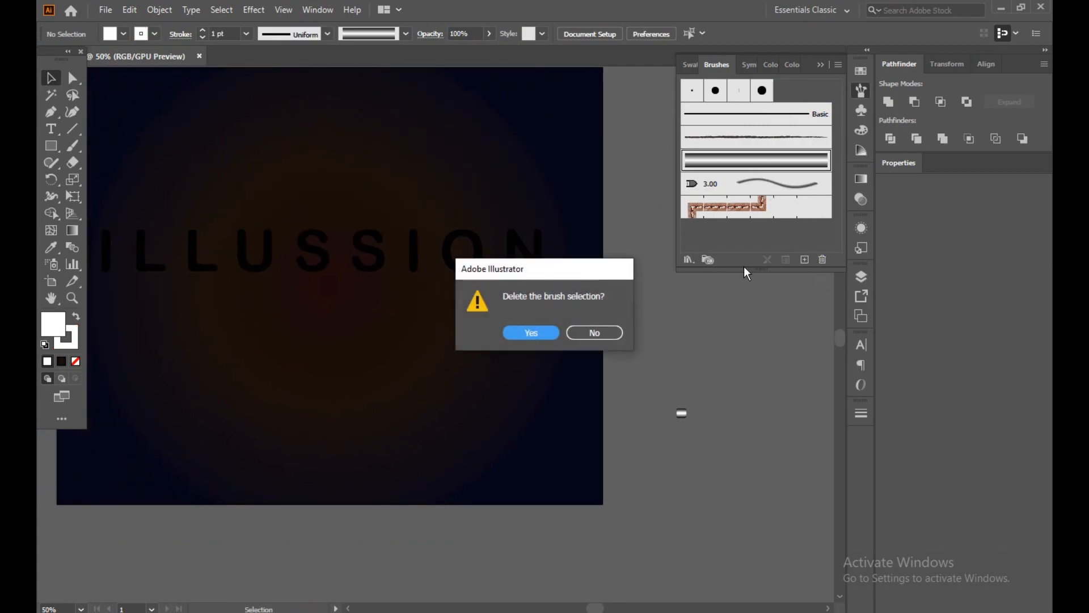
pyautogui.click(538, 332)
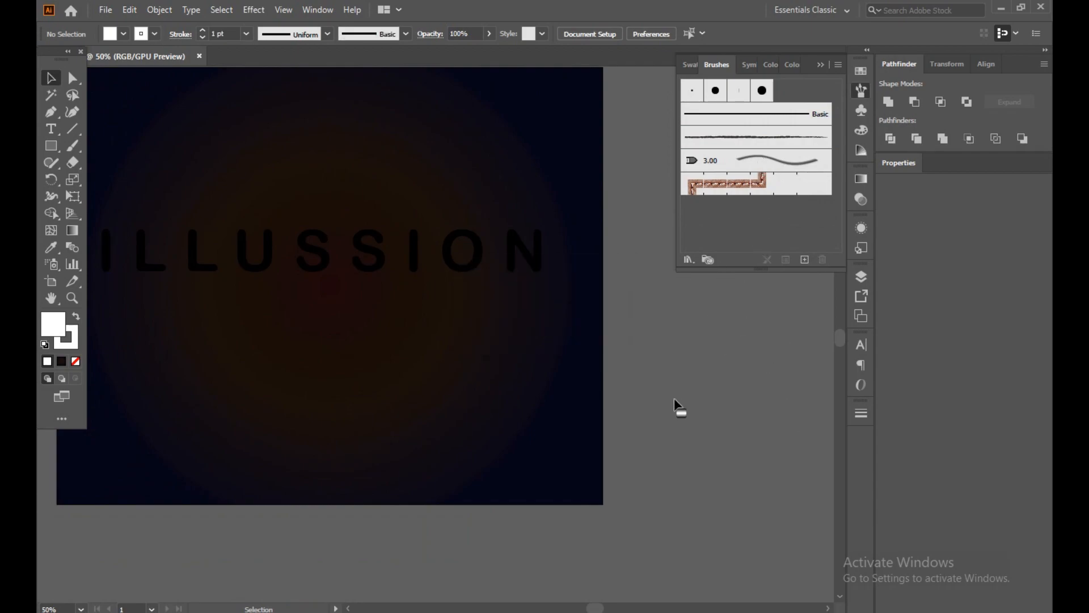
# Create a new art brush from the black-and-white blend, set not to adjust corners and folds.
pyautogui.moveTo(682, 416)
pyautogui.mouseDown()
pyautogui.moveTo(722, 287)
pyautogui.moveTo(728, 164)
pyautogui.mouseUp()
pyautogui.click(507, 349)
pyautogui.click(491, 413)
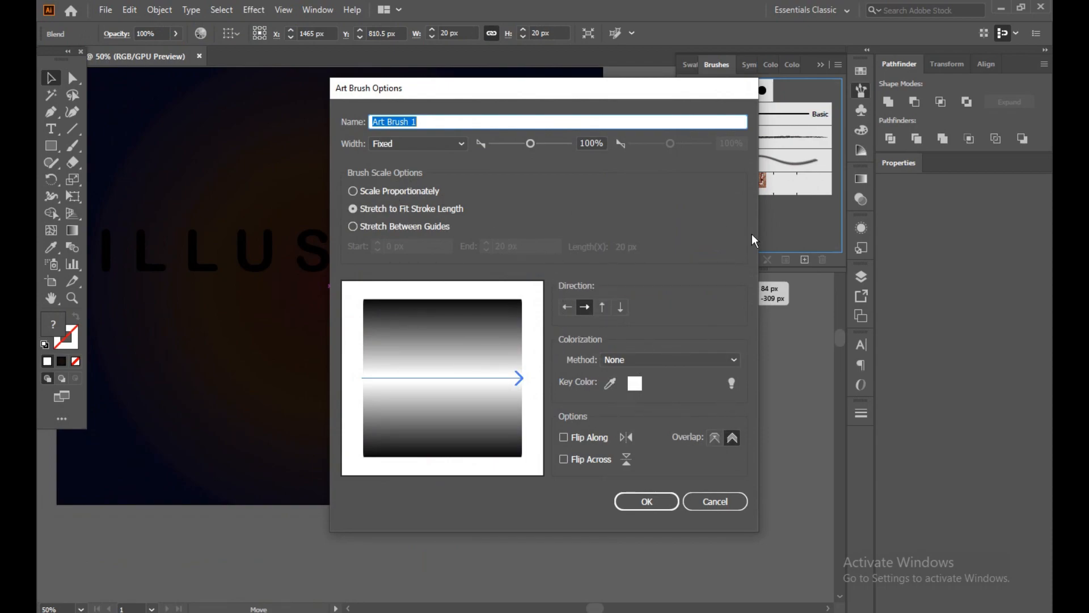
pyautogui.click(714, 437)
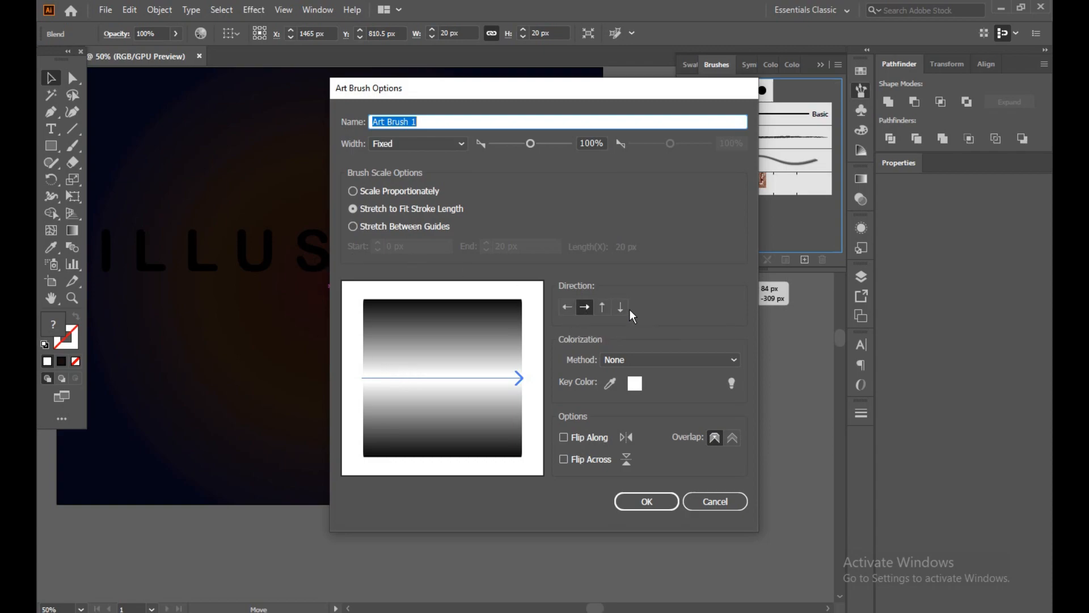
pyautogui.click(624, 499)
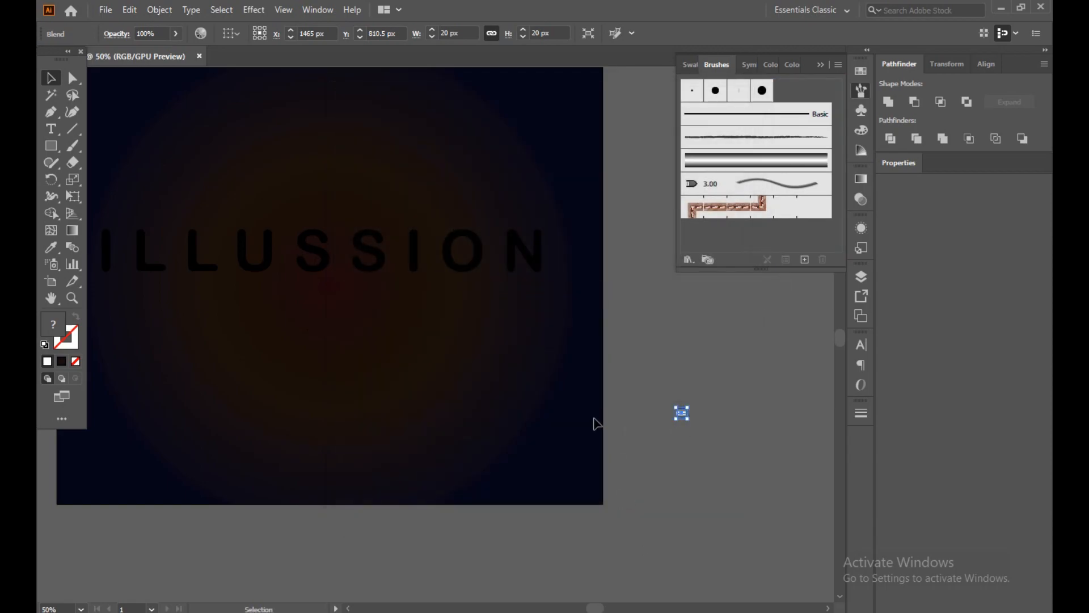
# Apply the new gradient art brush to the outlines of the ILLUSSION lettering and deselect it.
pyautogui.click(387, 262)
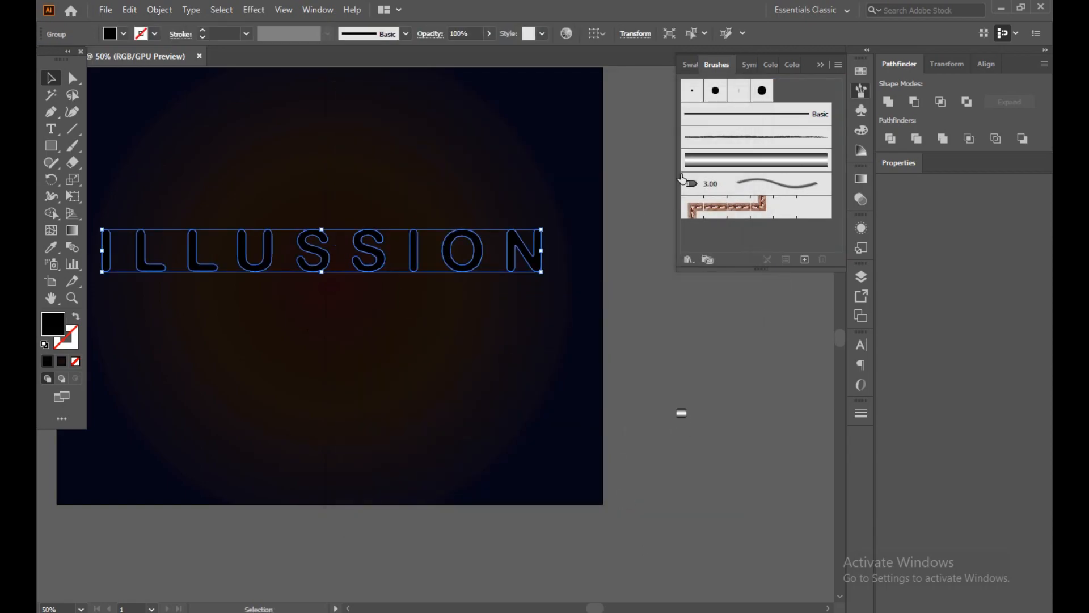
pyautogui.click(698, 160)
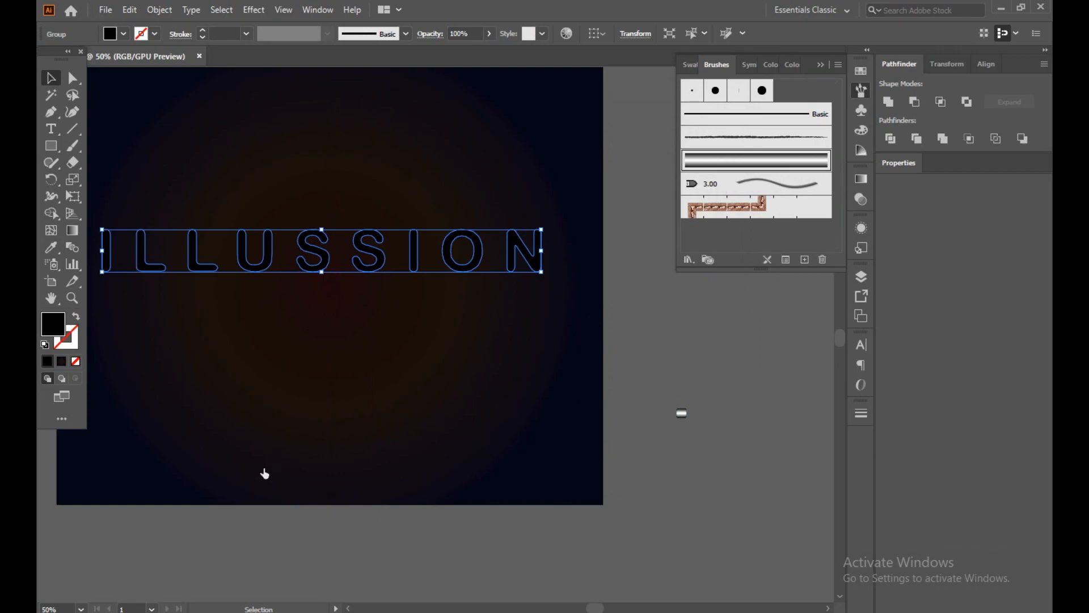
pyautogui.click(661, 345)
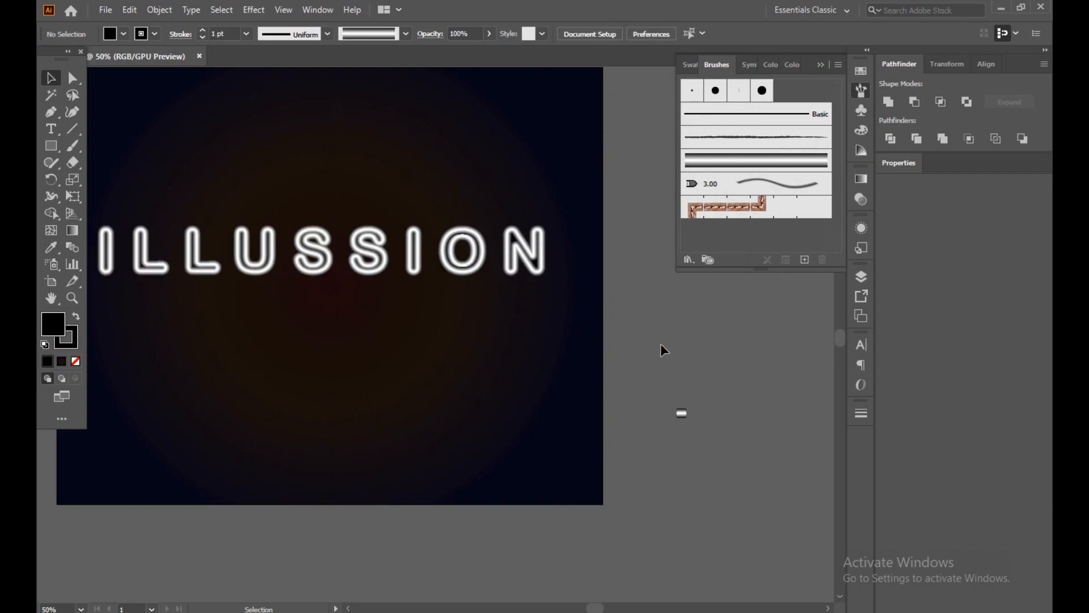
# Set the blending mode of the whole ILLUSSION lettering group to Color Dodge and deselect it.
pyautogui.moveTo(293, 324); pyautogui.dragTo(369, 326)
pyautogui.moveTo(299, 340); pyautogui.dragTo(431, 423)
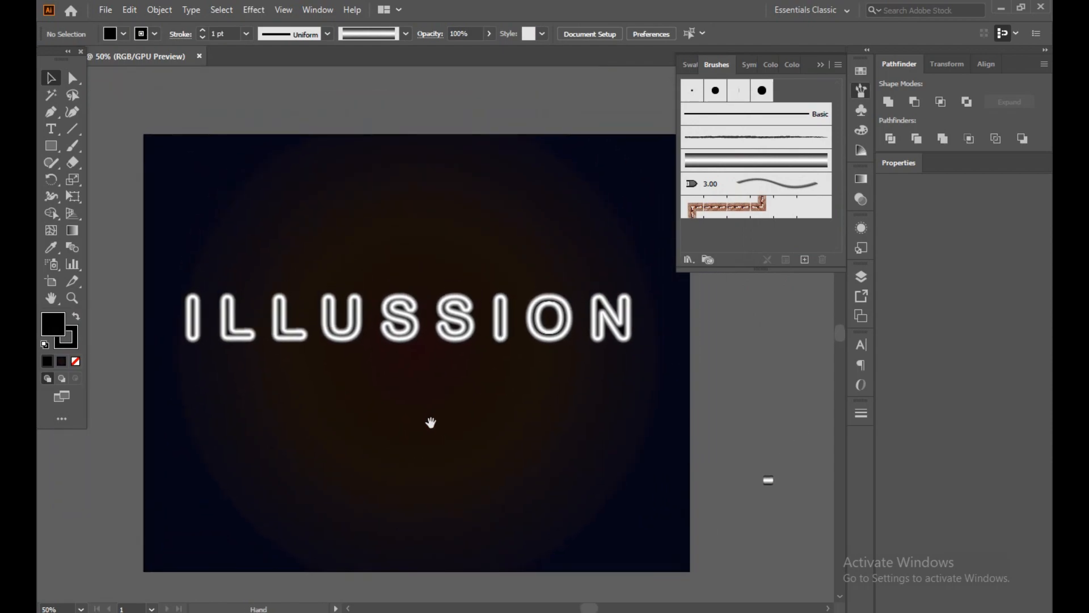
pyautogui.click(820, 65)
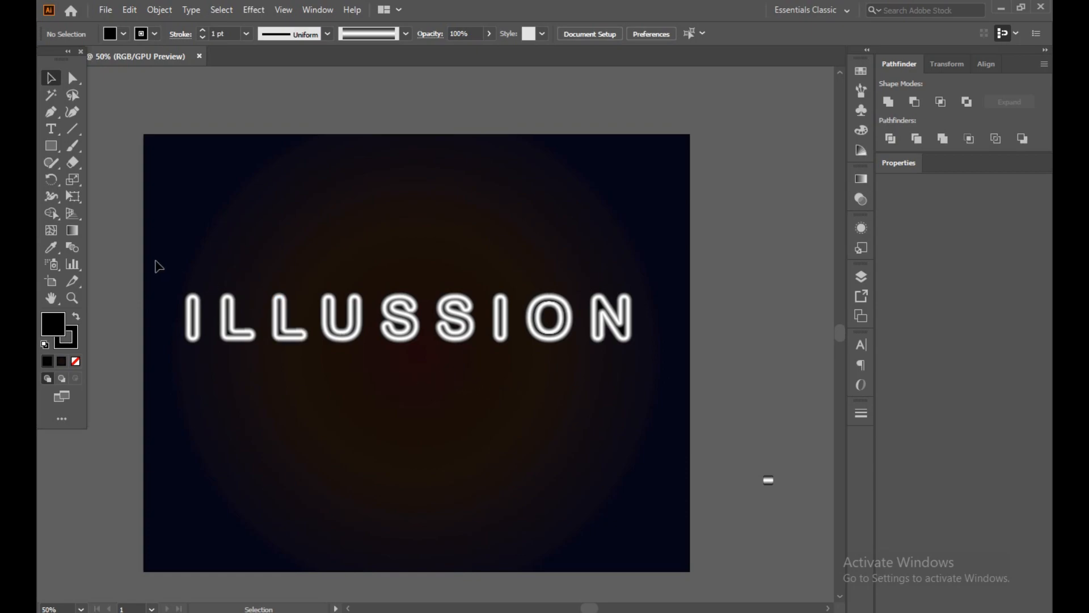
pyautogui.moveTo(173, 267); pyautogui.dragTo(639, 369)
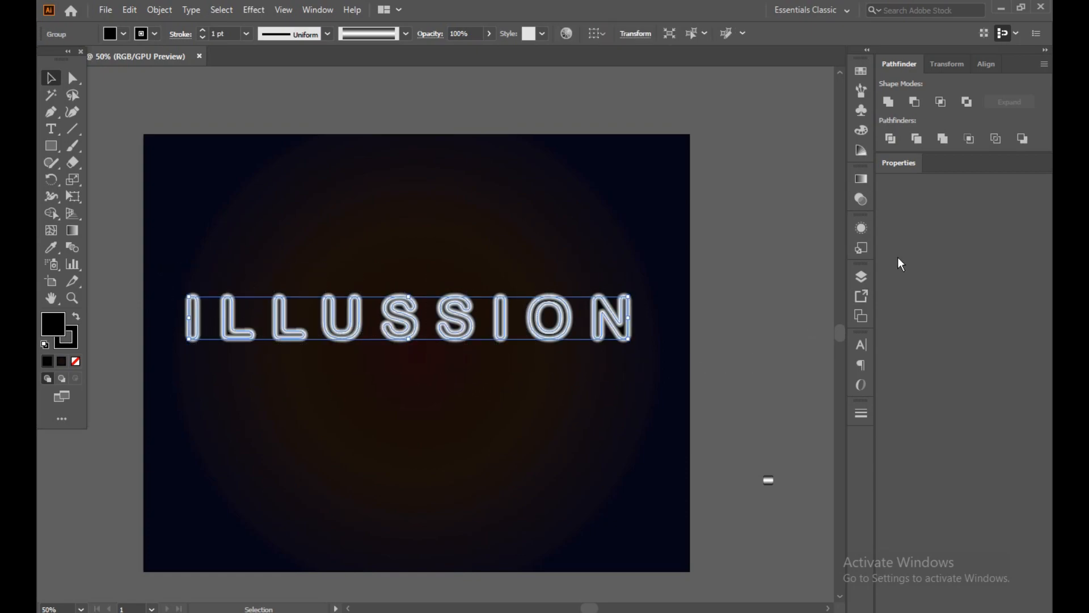
pyautogui.click(863, 202)
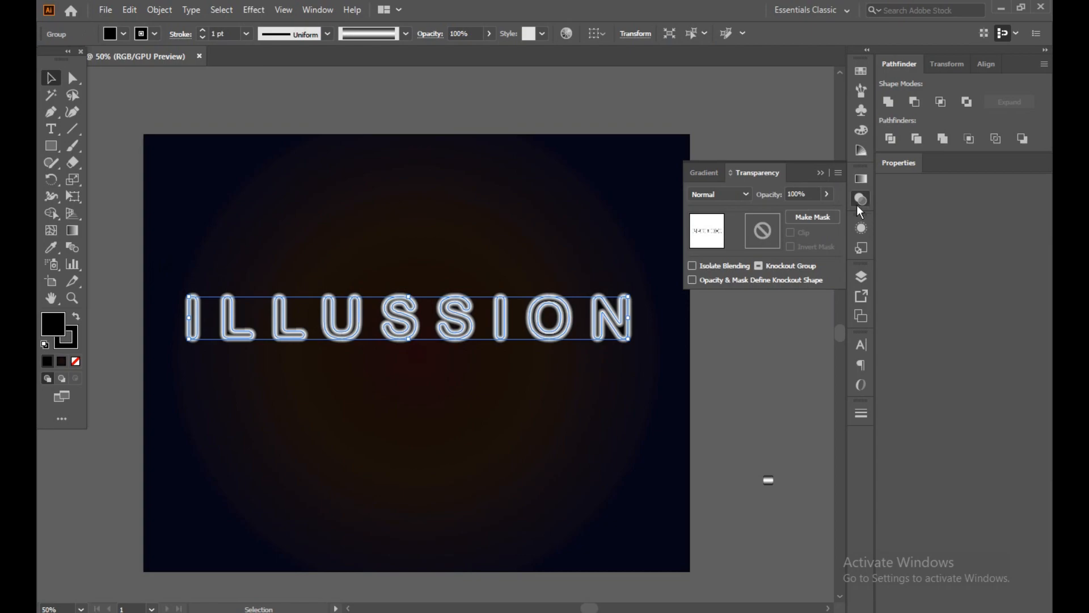
pyautogui.click(722, 196)
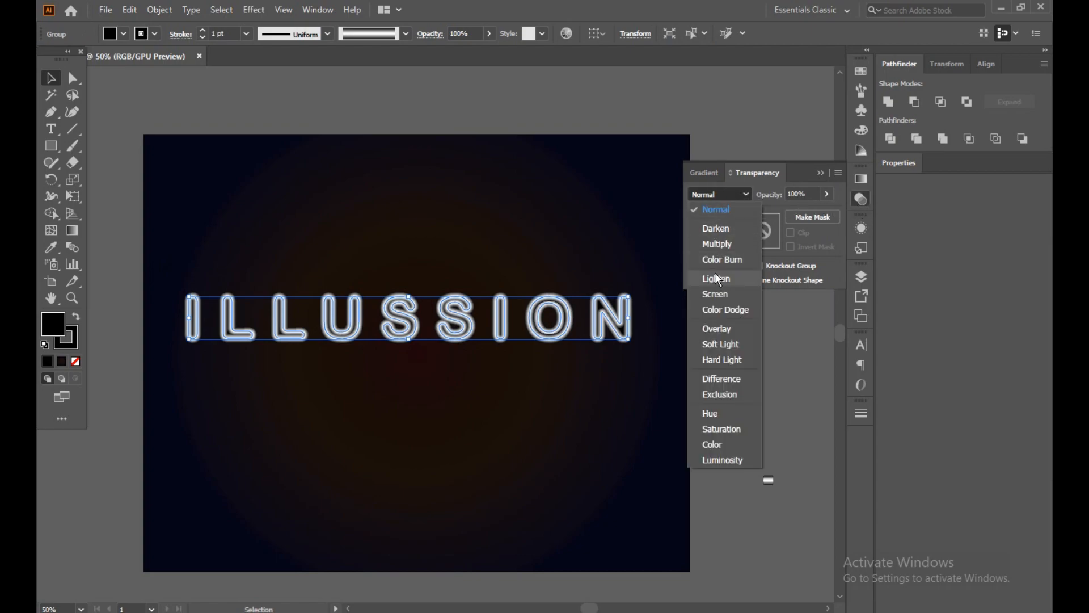
pyautogui.click(710, 307)
pyautogui.click(642, 428)
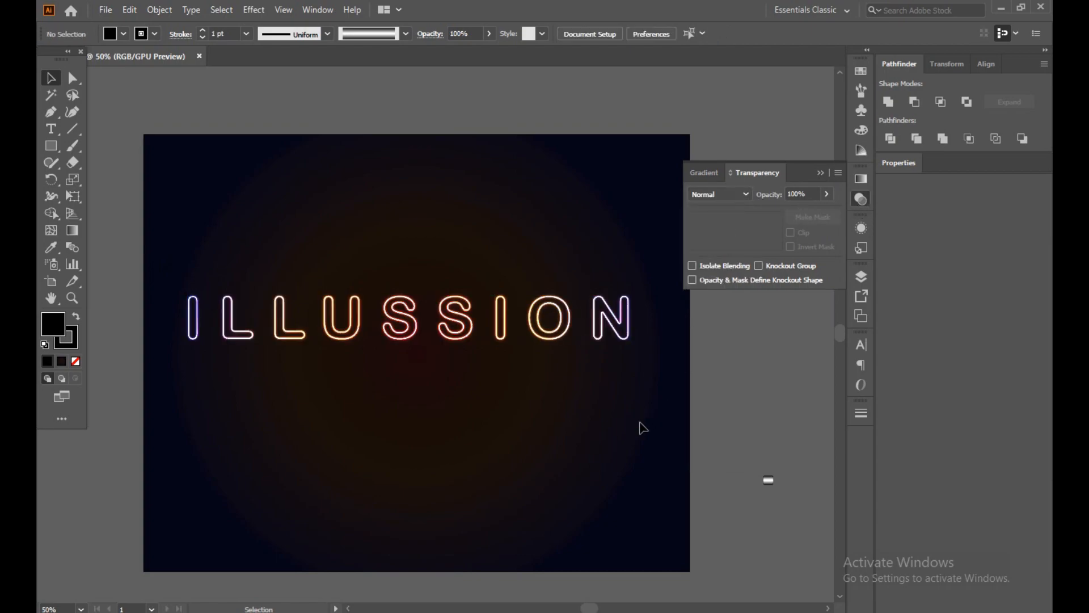
# Move the glowing lettering slightly to the right and set its stroke weight to 2 pt.
pyautogui.moveTo(449, 335)
pyautogui.mouseDown()
pyautogui.moveTo(464, 332)
pyautogui.moveTo(423, 328)
pyautogui.moveTo(465, 334)
pyautogui.mouseUp()
pyautogui.click(494, 412)
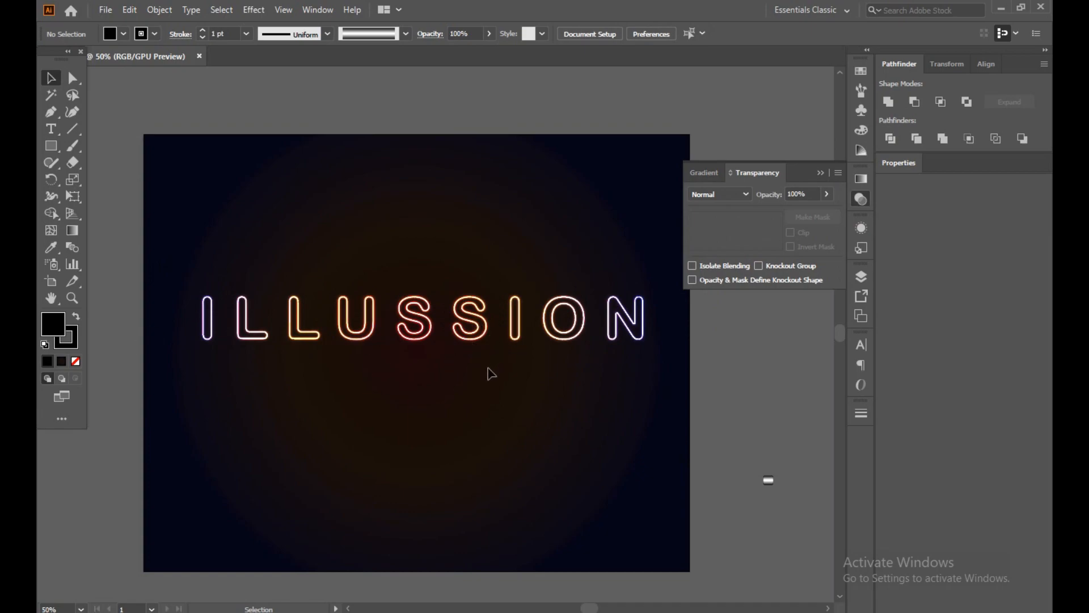
pyautogui.click(470, 344)
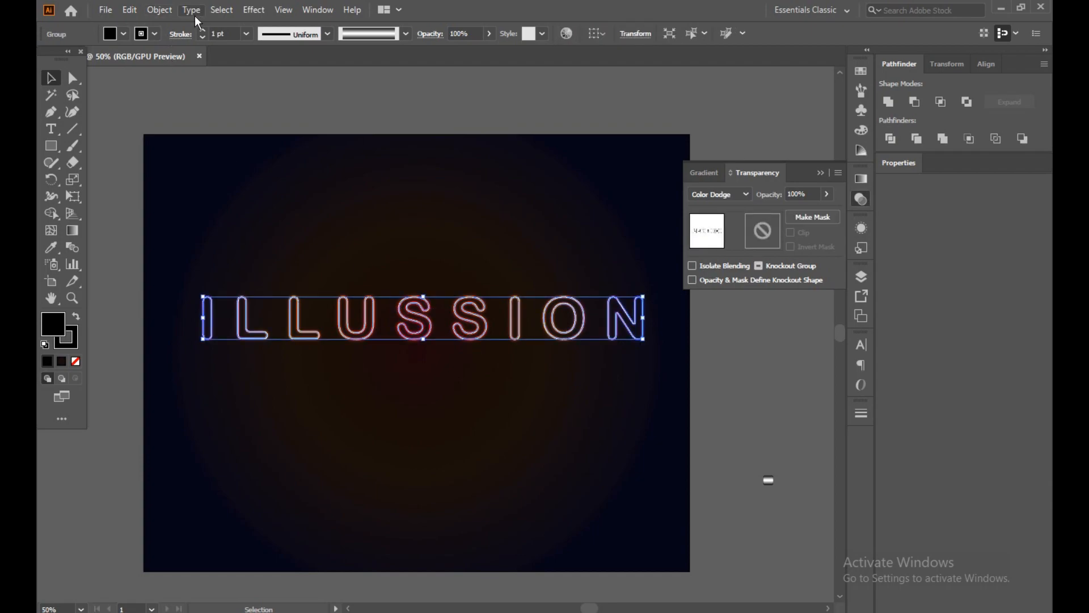
pyautogui.click(201, 31)
pyautogui.click(199, 114)
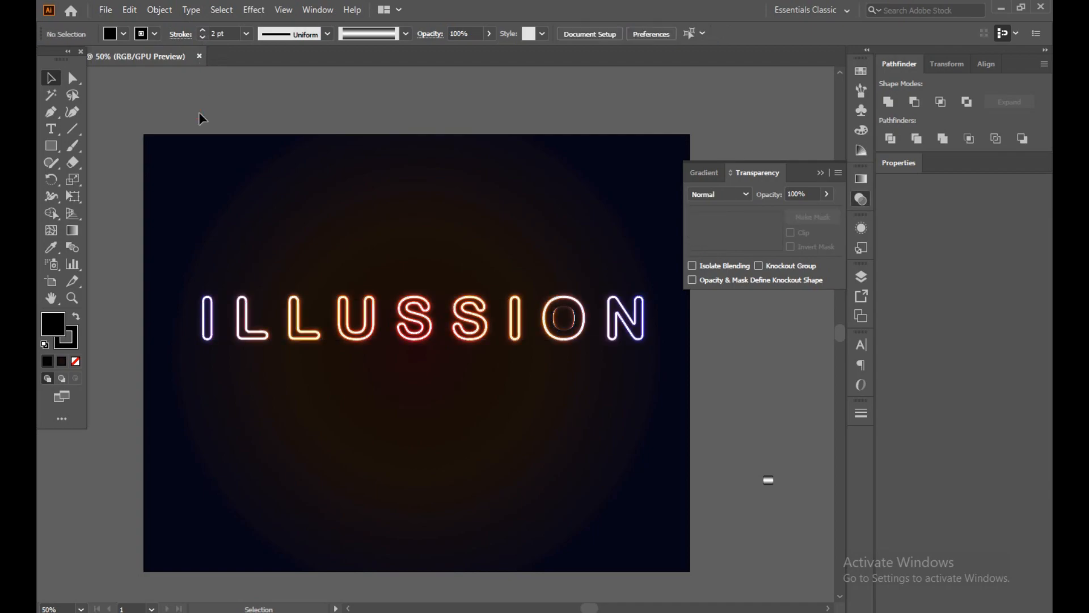
# Try adjusting the opacity of the glowing lettering group.
pyautogui.click(568, 334)
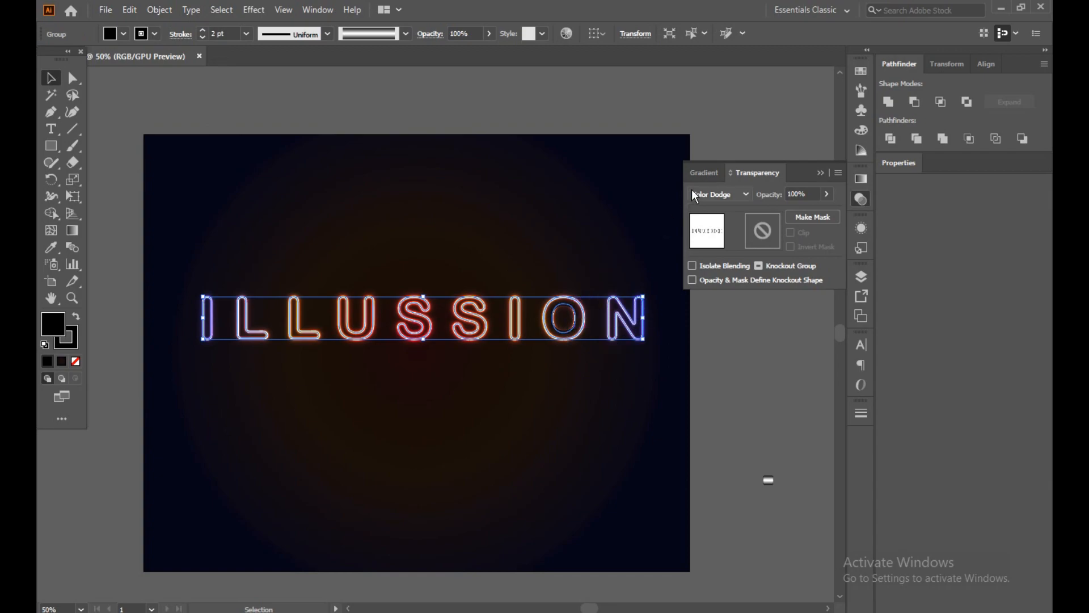
pyautogui.click(830, 196)
pyautogui.moveTo(821, 212)
pyautogui.mouseDown()
pyautogui.moveTo(812, 213)
pyautogui.moveTo(829, 214)
pyautogui.mouseUp()
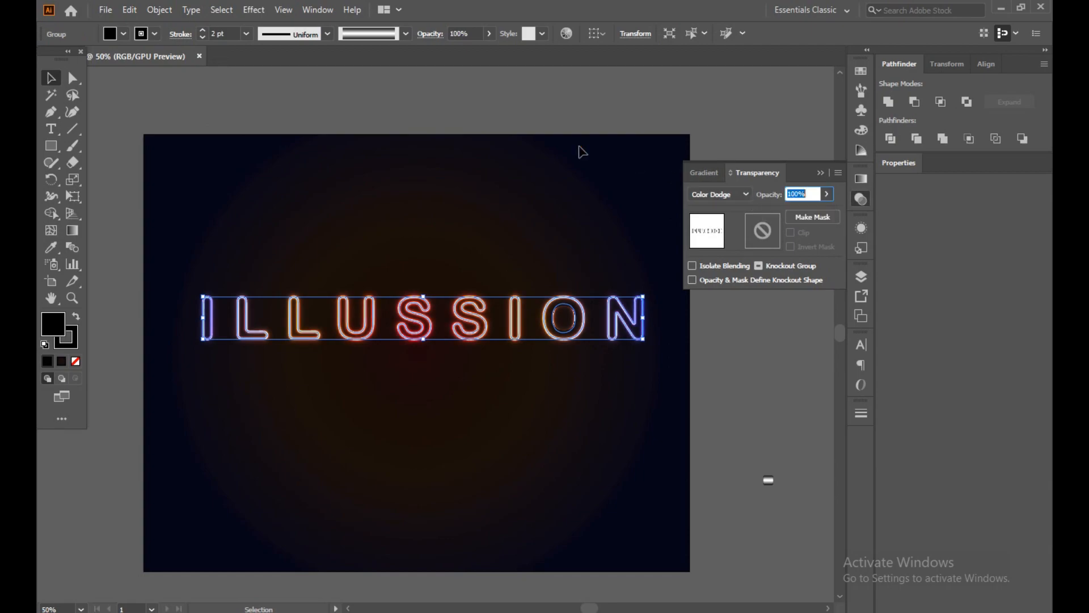
pyautogui.click(731, 441)
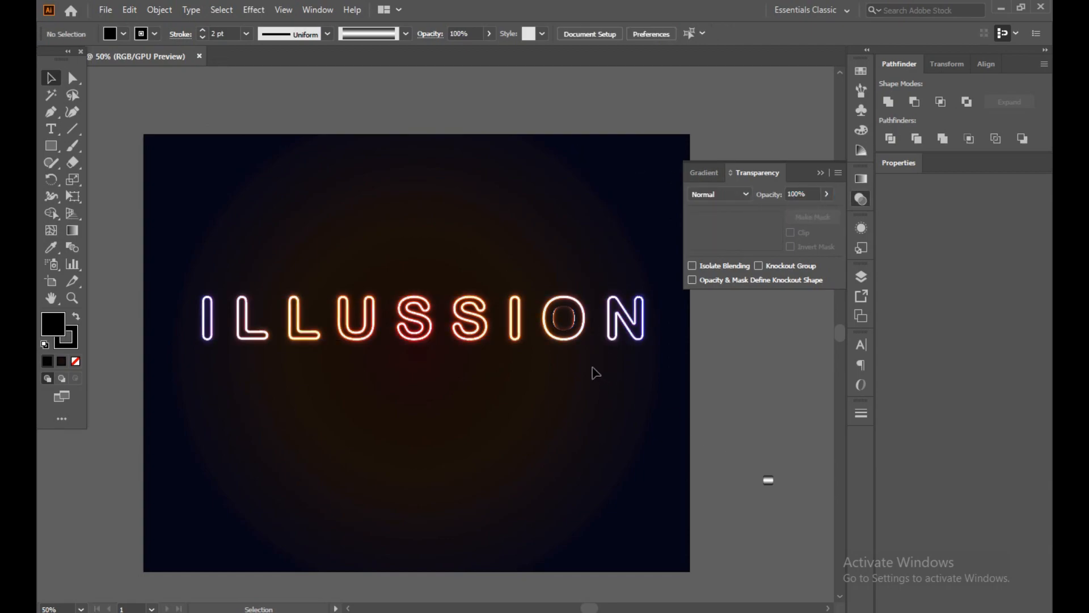
# Ungroup the ILLUSSION lettering into separate letters and deselect them.
pyautogui.click(562, 337)
pyautogui.rightClick(563, 337)
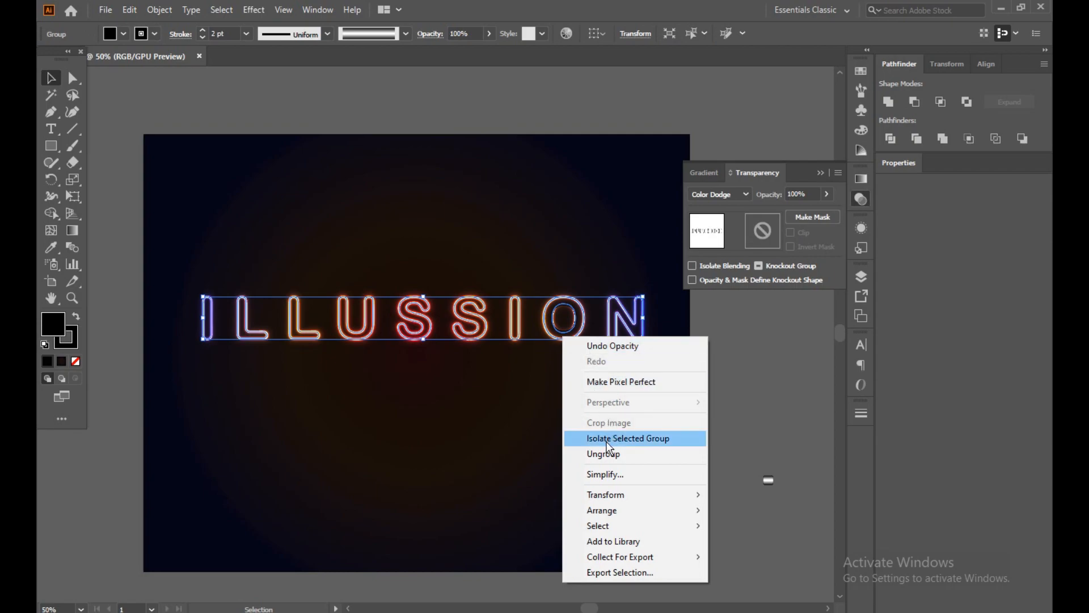
pyautogui.click(602, 456)
pyautogui.click(581, 366)
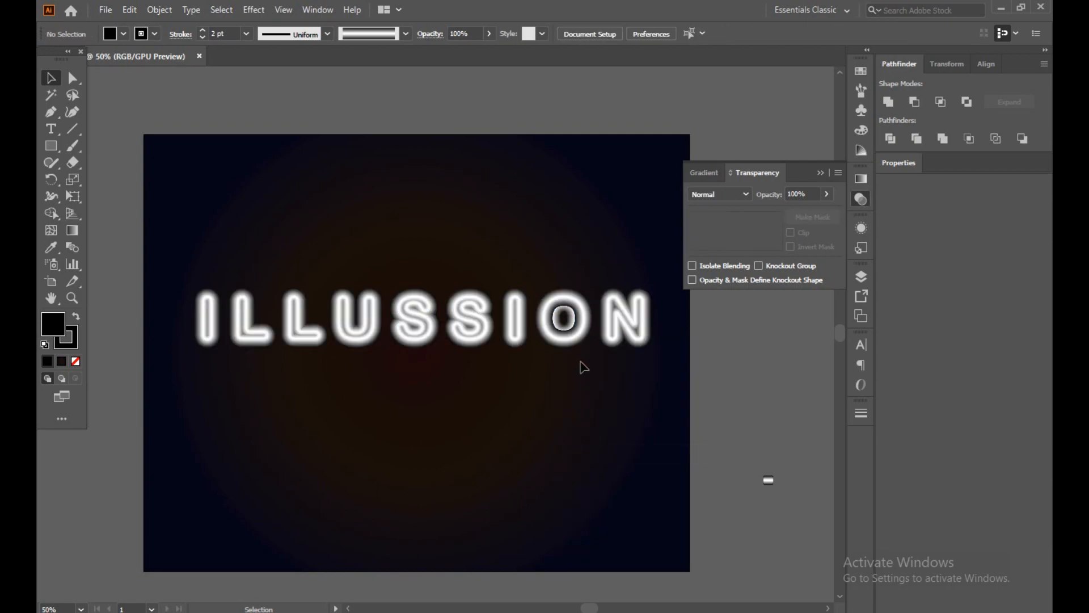
# Reduce the stroke weight of the letter O to 1 pt.
pyautogui.click(565, 341)
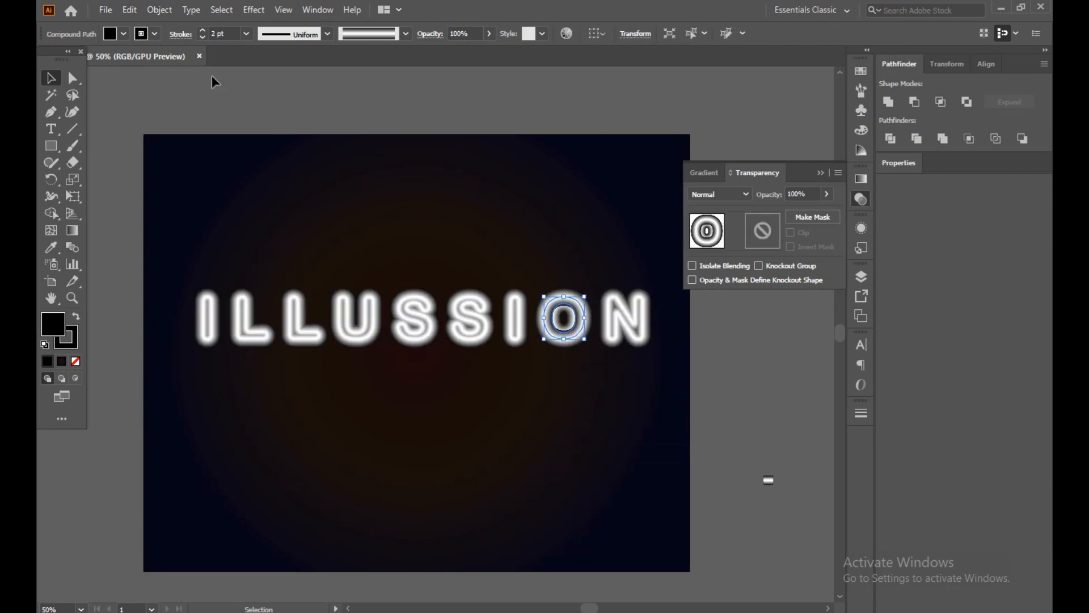
pyautogui.click(201, 37)
pyautogui.click(295, 218)
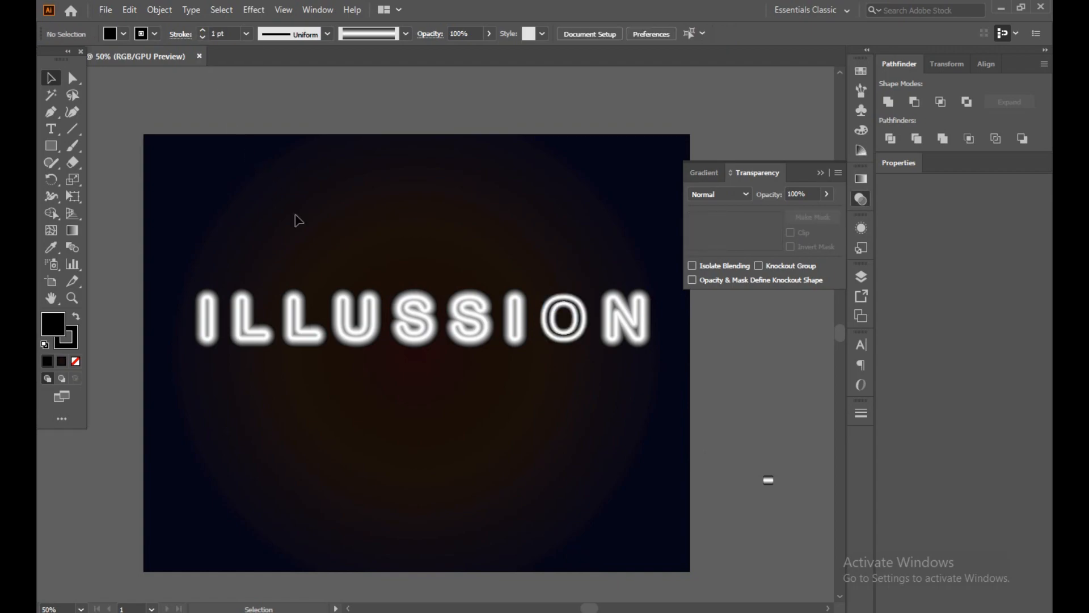
# Set the blending mode of all the ungrouped letters to Color Dodge and deselect them.
pyautogui.moveTo(163, 241); pyautogui.dragTo(634, 409)
pyautogui.click(723, 192)
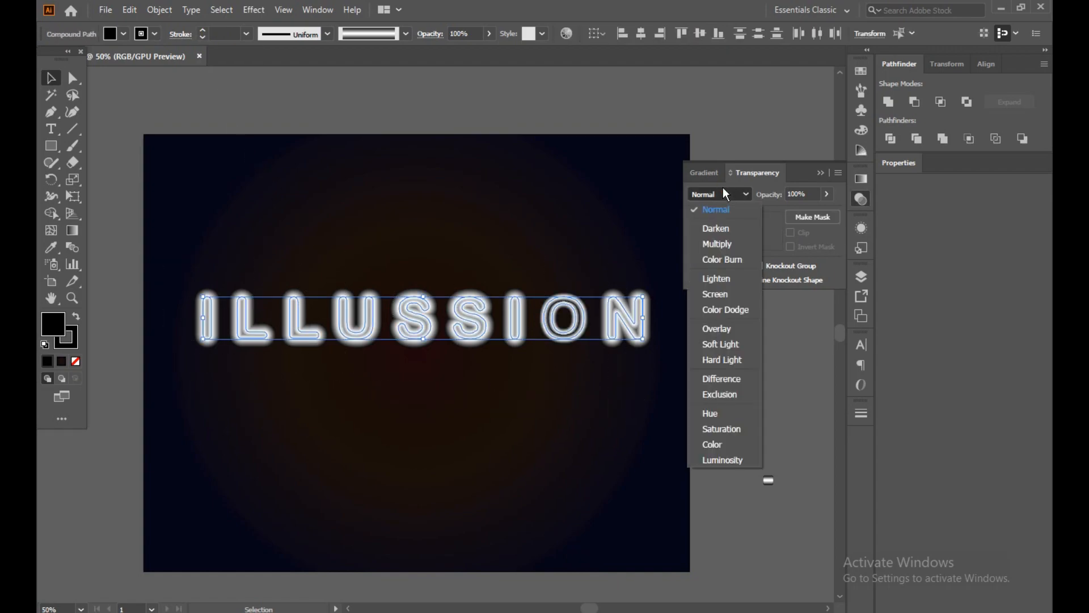
pyautogui.click(726, 311)
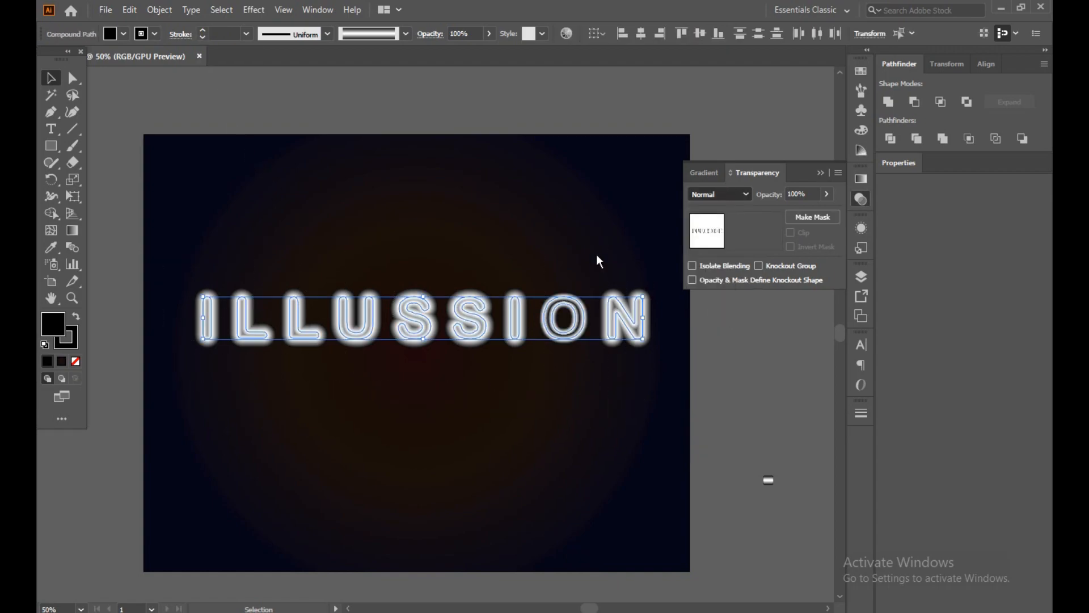
pyautogui.click(502, 220)
# Set the stroke weight of all the letters to 2 pt.
pyautogui.moveTo(193, 260); pyautogui.dragTo(649, 349)
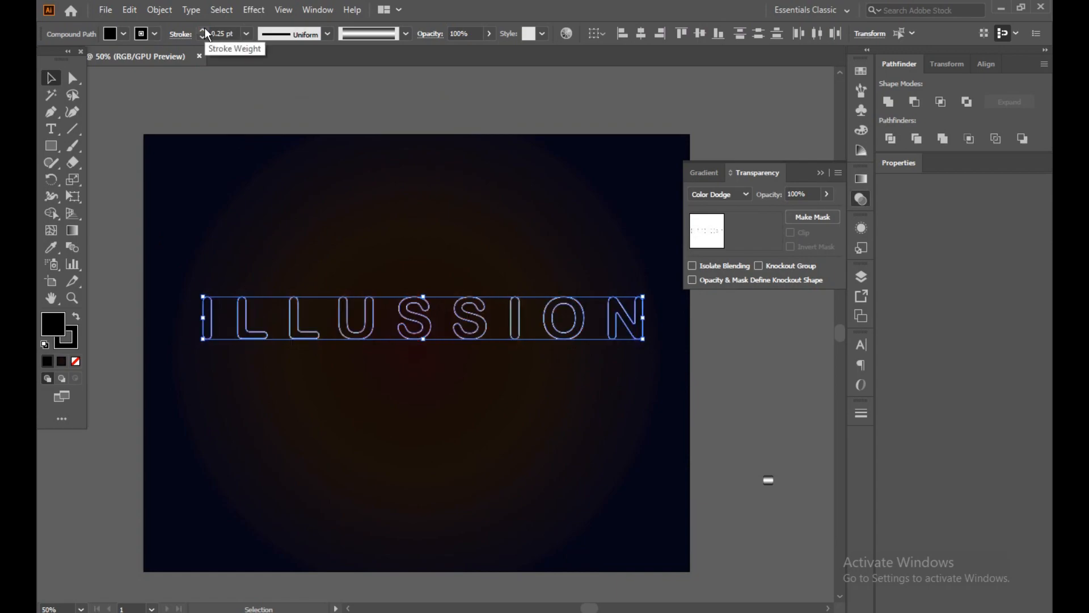
pyautogui.click(203, 29)
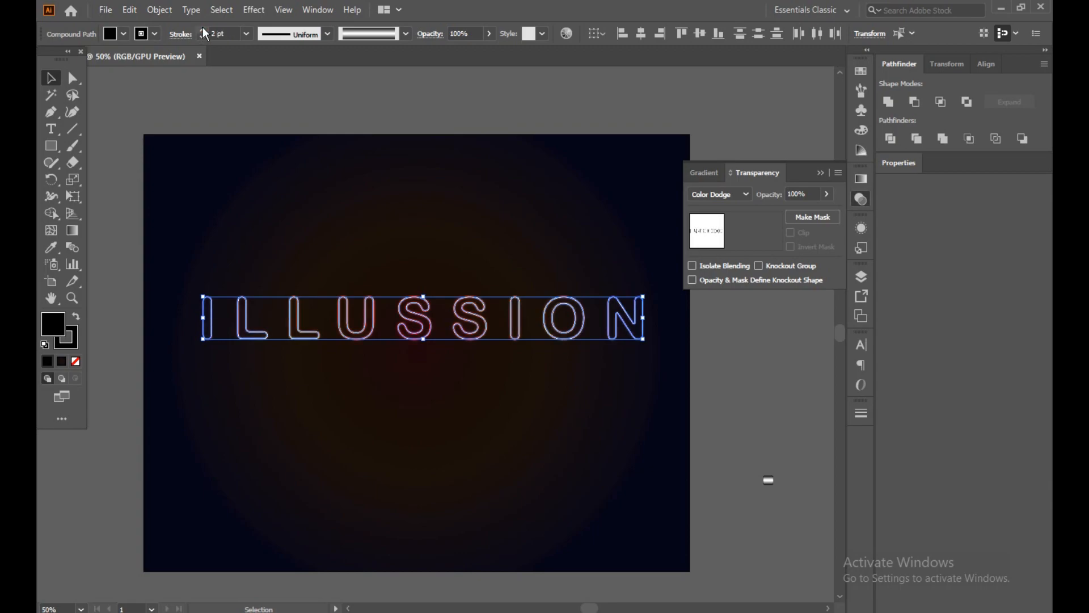
pyautogui.click(201, 129)
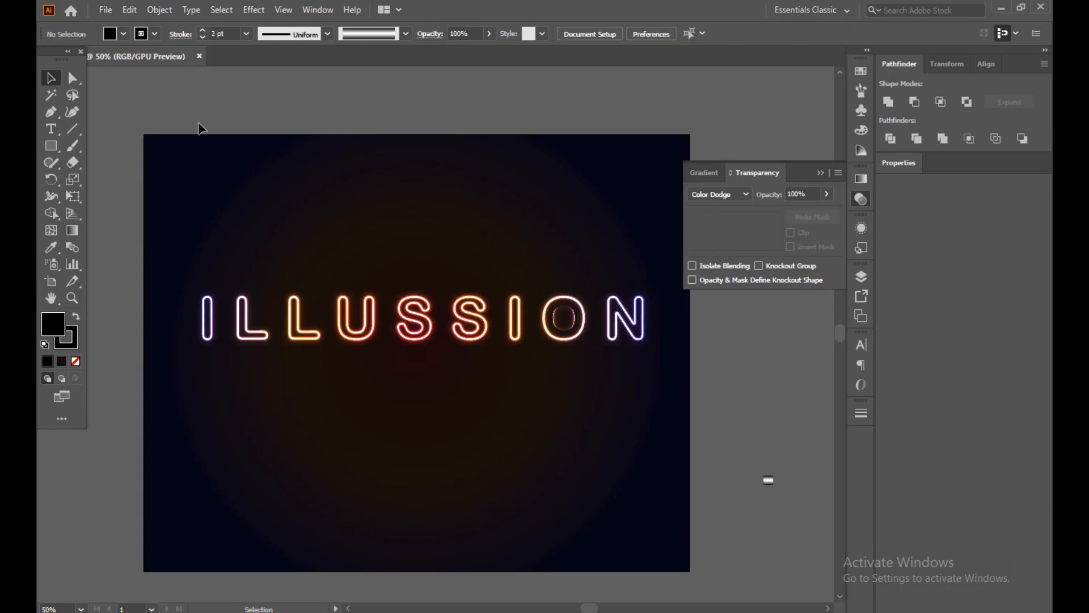
# Raise the stroke weight of all the letters together to 4 pt.
pyautogui.moveTo(196, 247); pyautogui.dragTo(561, 369)
pyautogui.click(572, 240)
pyautogui.moveTo(573, 237); pyautogui.dragTo(669, 354)
pyautogui.click(547, 381)
pyautogui.moveTo(235, 279); pyautogui.dragTo(352, 352)
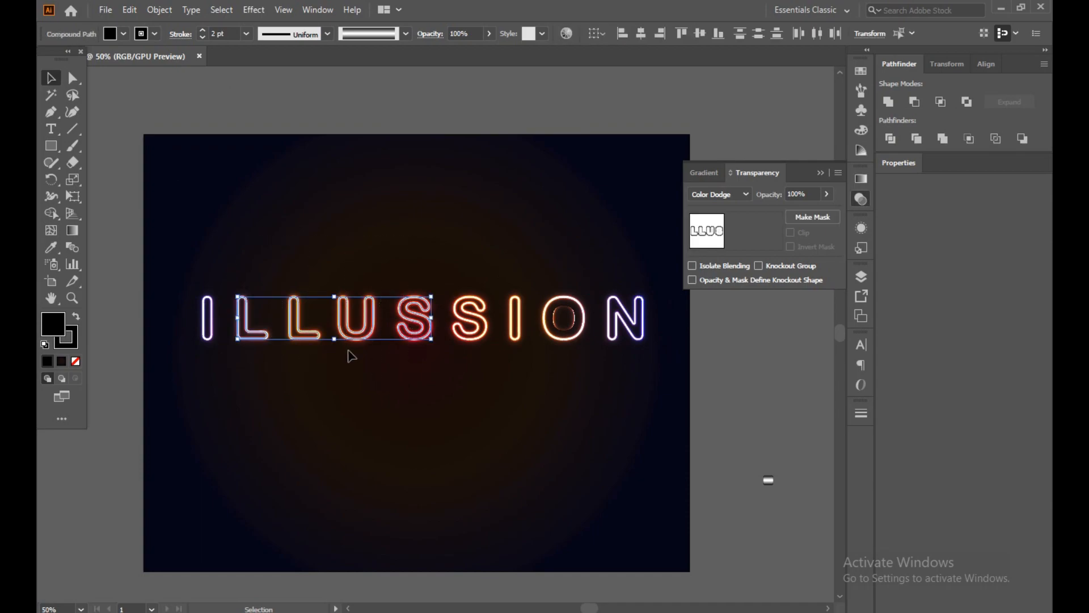
pyautogui.moveTo(190, 262); pyautogui.dragTo(687, 440)
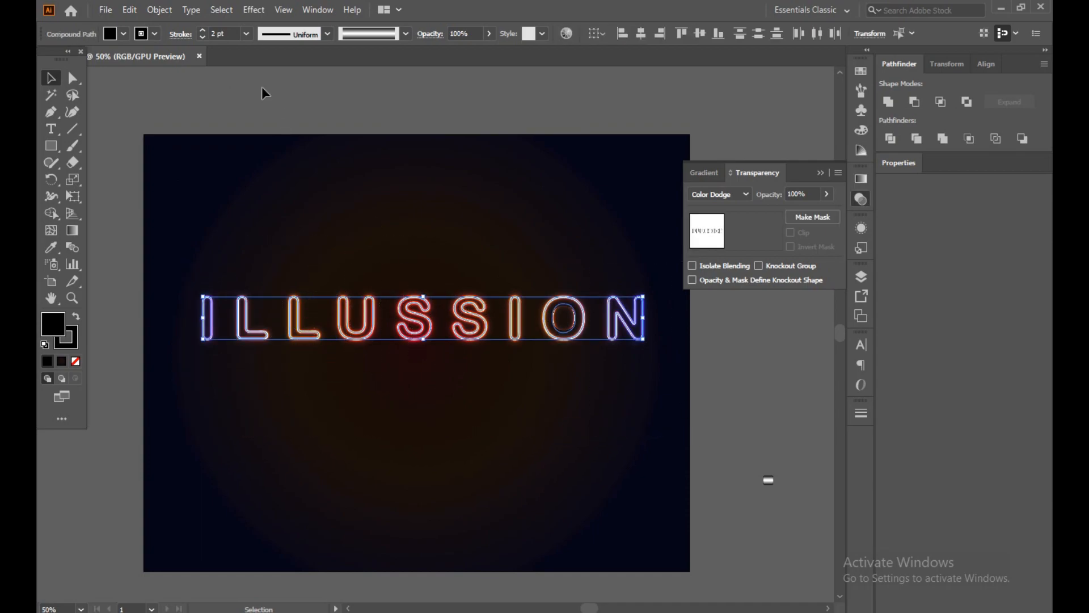
pyautogui.click(203, 30)
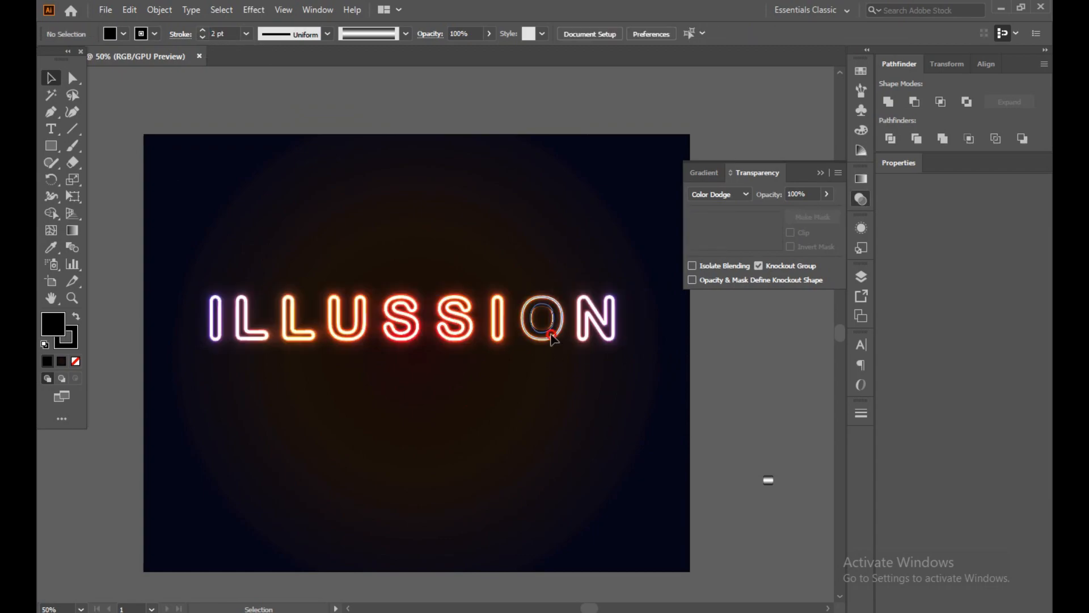
# Try a 3 pt stroke on the letter O, settle on 1 pt, and deselect it.
pyautogui.click(554, 335)
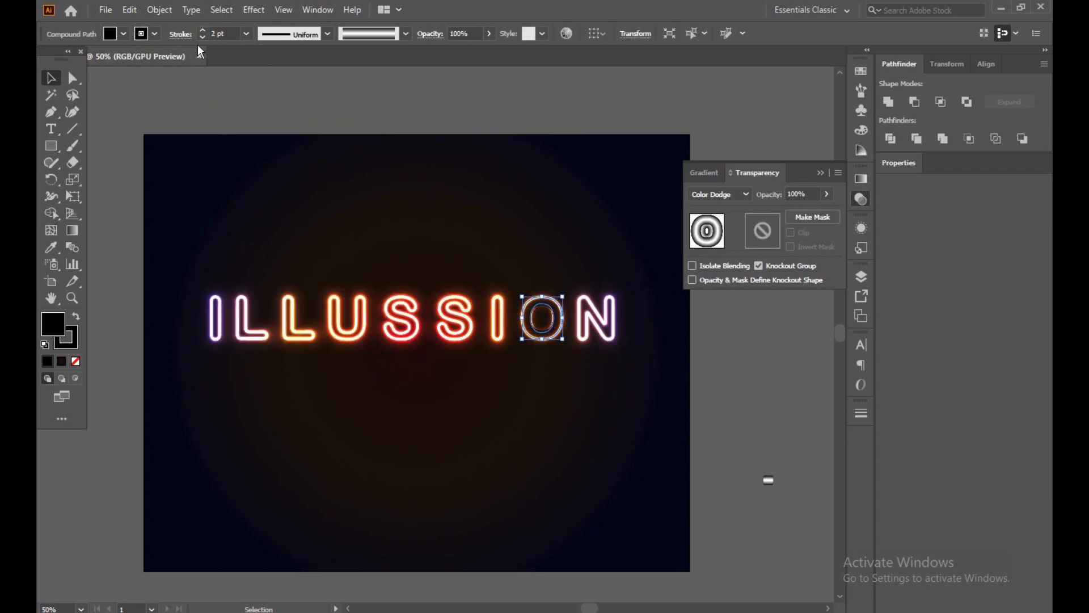
pyautogui.click(203, 31)
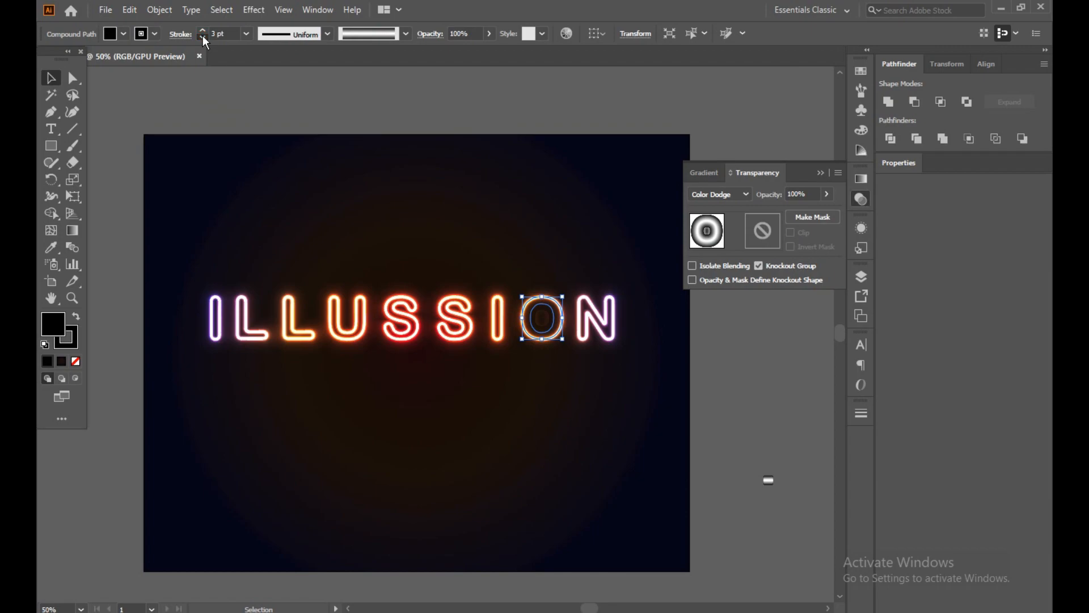
pyautogui.click(203, 37)
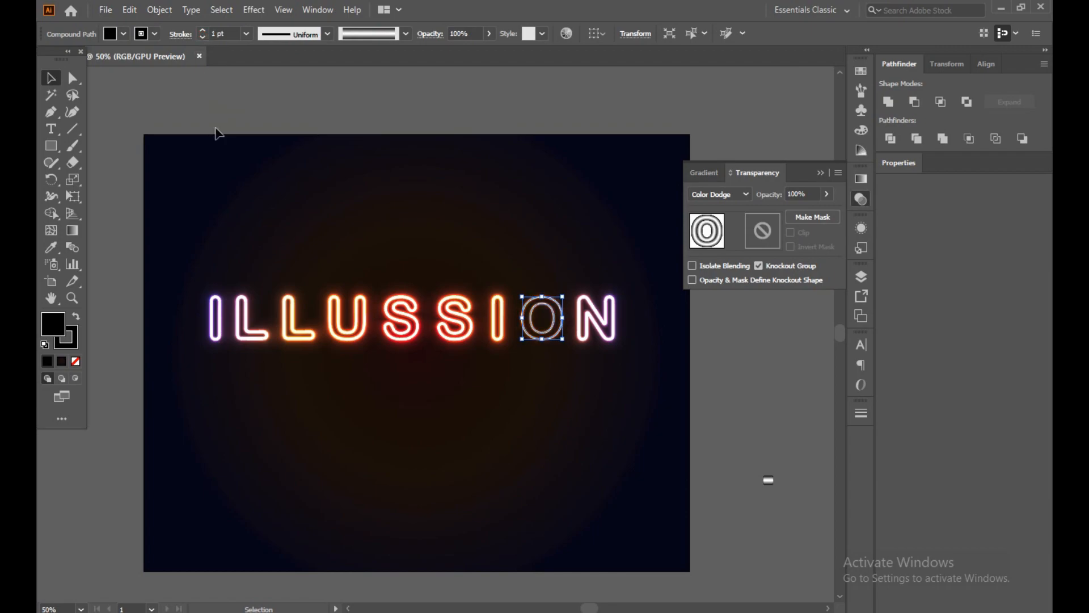
pyautogui.click(218, 129)
# Set the stroke weight of every letter except the O to 5 pt, doing the final N separately.
pyautogui.moveTo(182, 262); pyautogui.dragTo(507, 369)
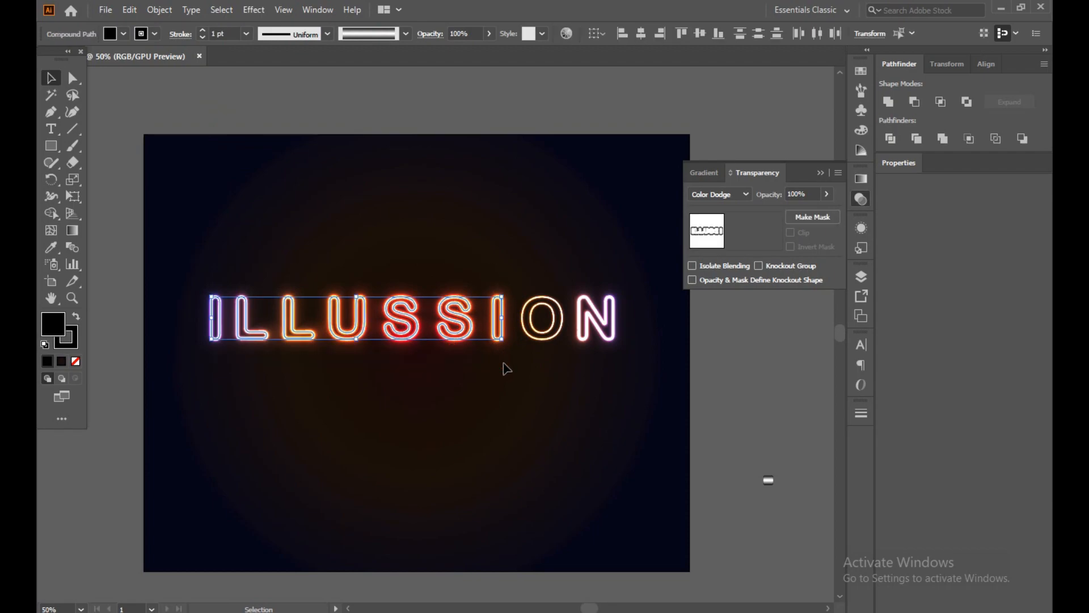
pyautogui.click(202, 31)
pyautogui.click(224, 97)
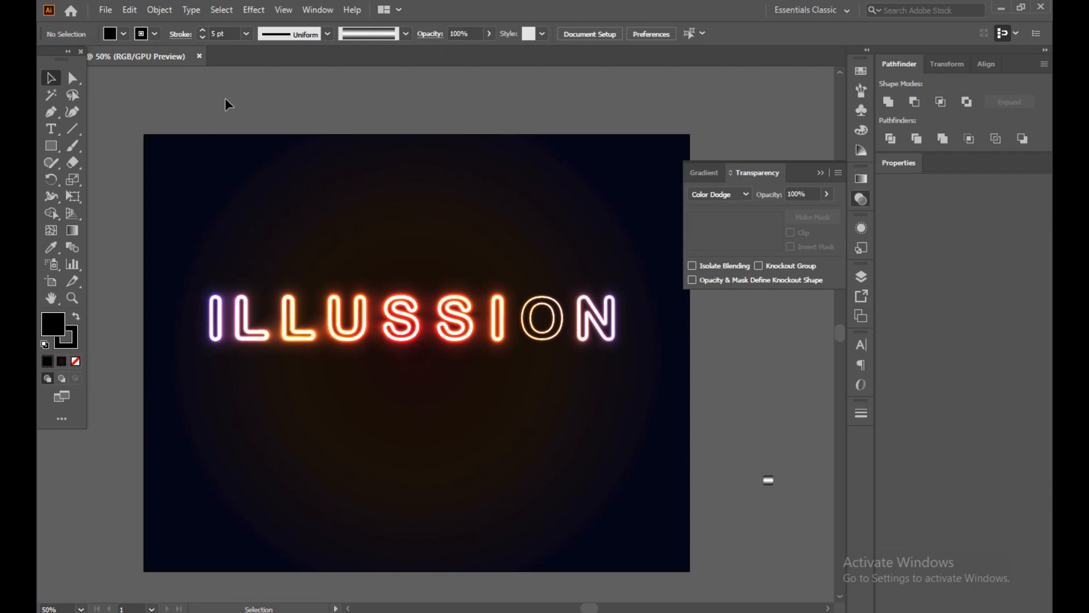
pyautogui.moveTo(661, 312); pyautogui.dragTo(587, 340)
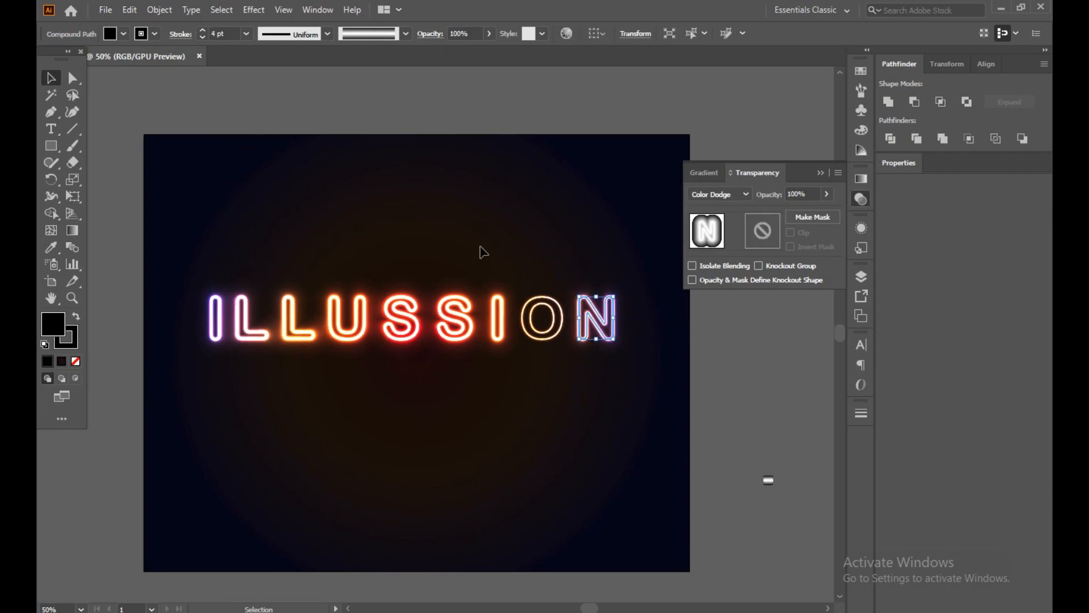
pyautogui.click(200, 30)
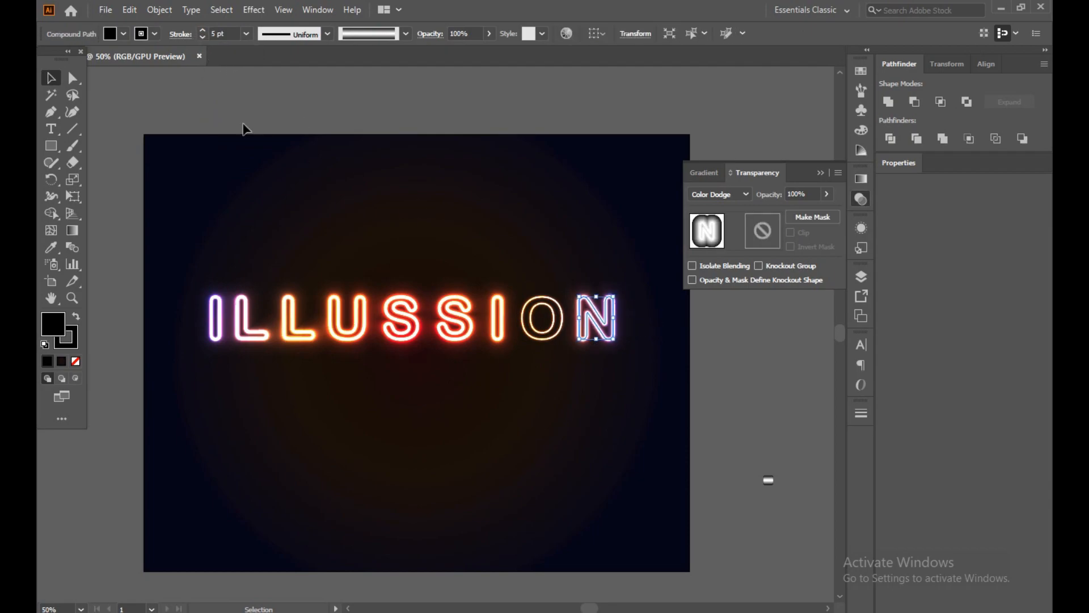
pyautogui.click(254, 142)
# Nudge the letters O and N slightly to the left to even out the letter spacing.
pyautogui.click(540, 340)
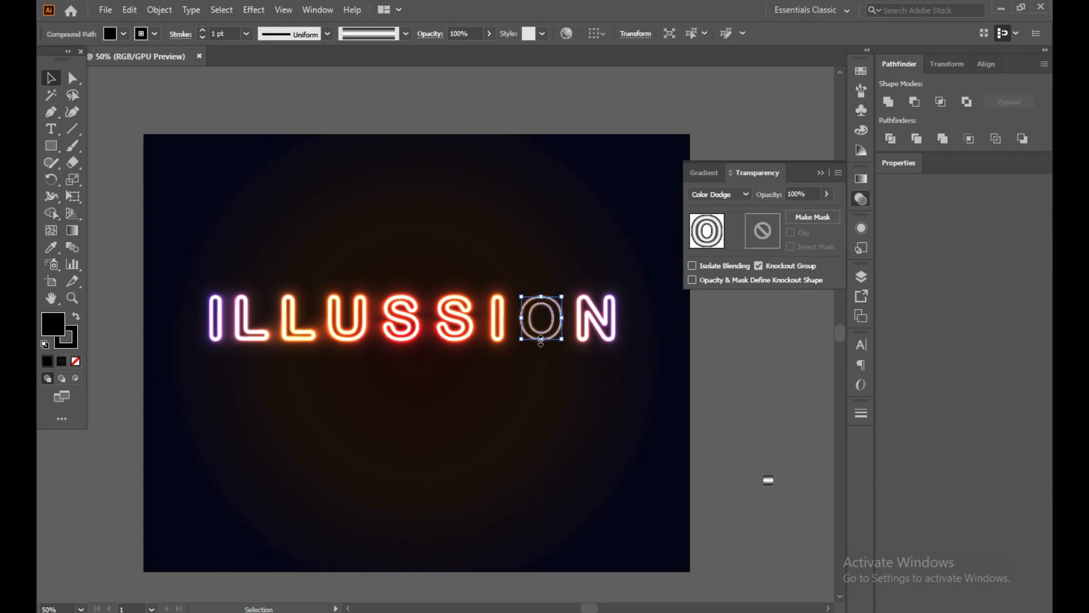
pyautogui.click(576, 365)
pyautogui.click(584, 338)
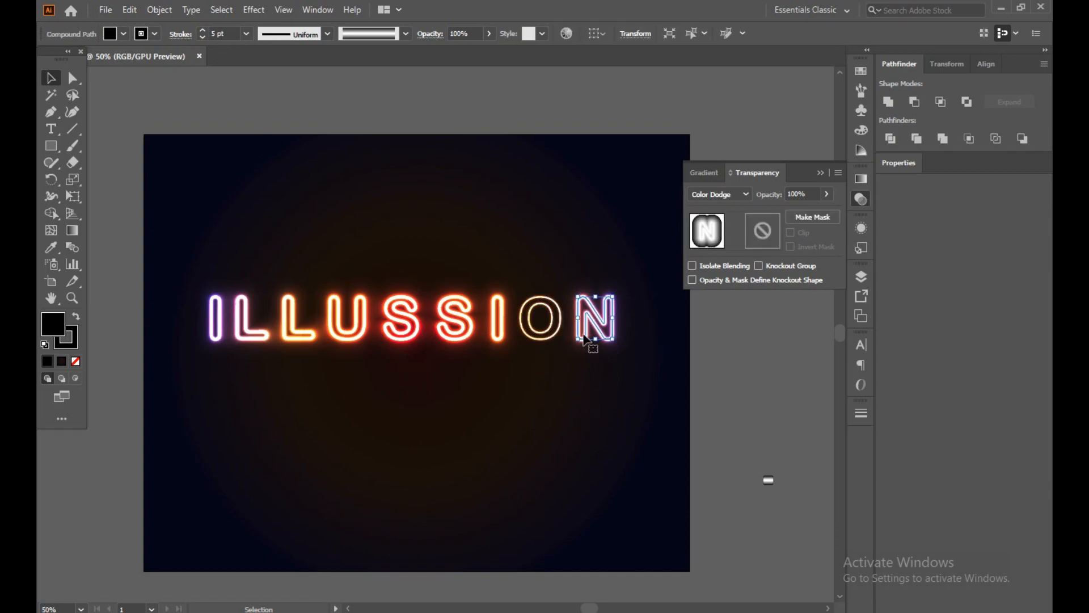
pyautogui.click(517, 420)
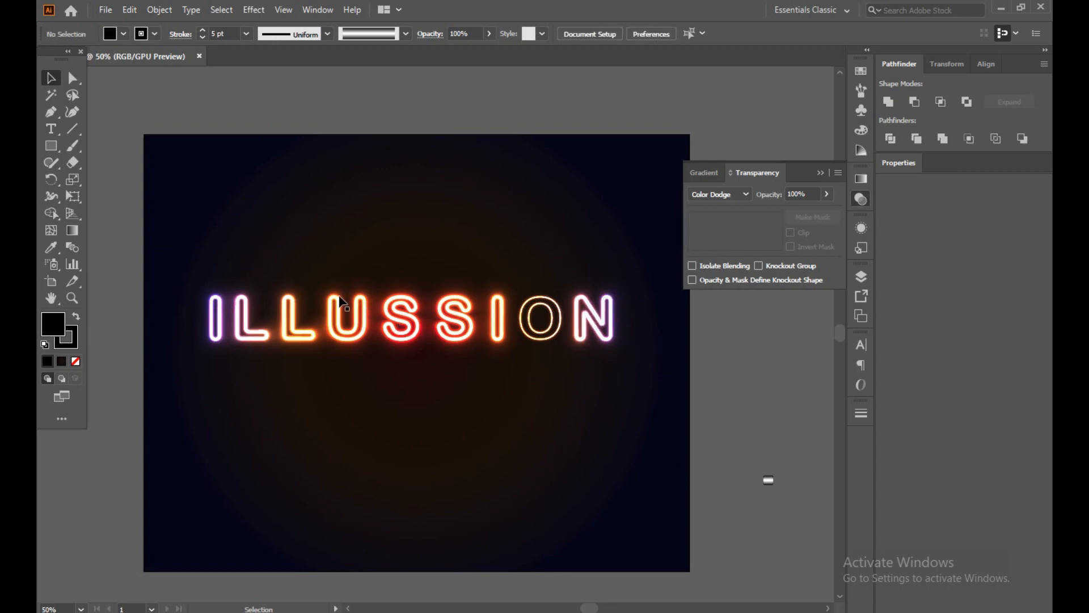
# Group all the ILLUSSION letters and shift the group slightly to the right on the artboard.
pyautogui.moveTo(195, 250); pyautogui.dragTo(643, 376)
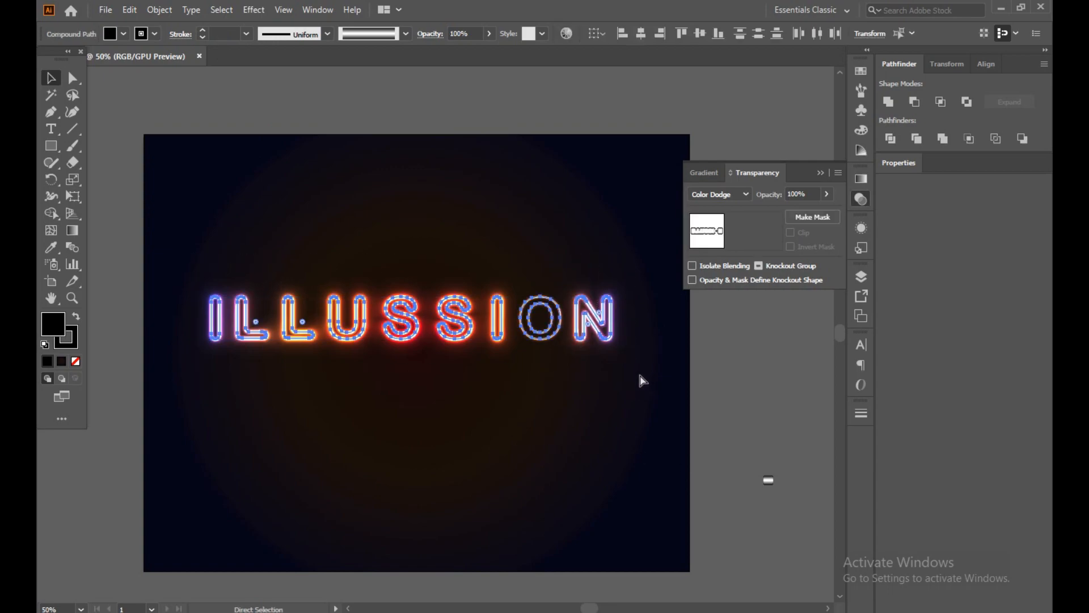
pyautogui.hotkey('ctrl', 'g')
pyautogui.click(459, 376)
pyautogui.moveTo(467, 322)
pyautogui.mouseDown()
pyautogui.moveTo(481, 294)
pyautogui.moveTo(471, 321)
pyautogui.mouseUp()
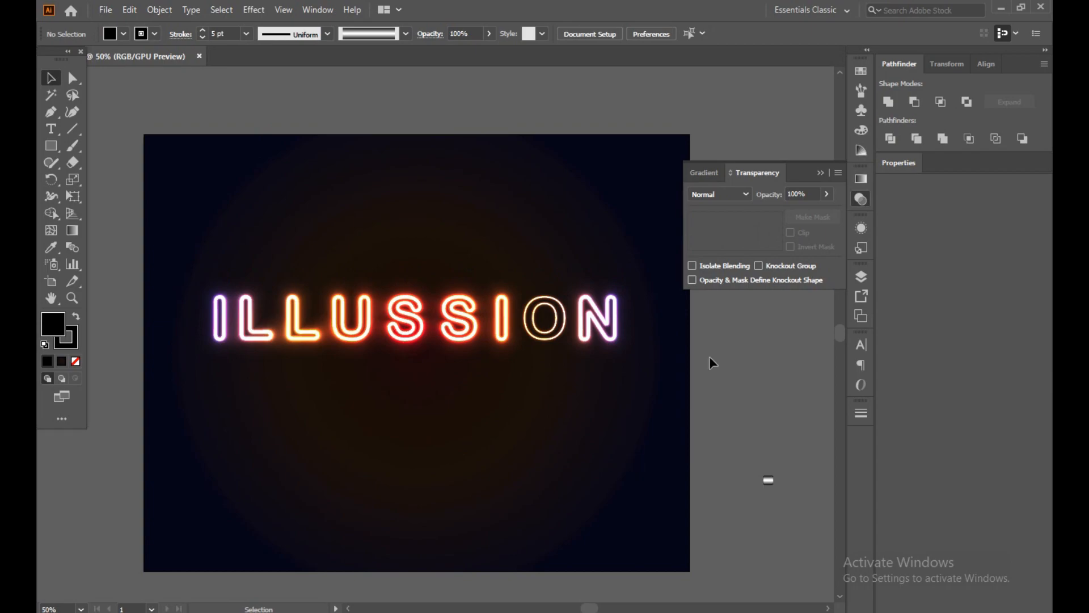
pyautogui.click(820, 175)
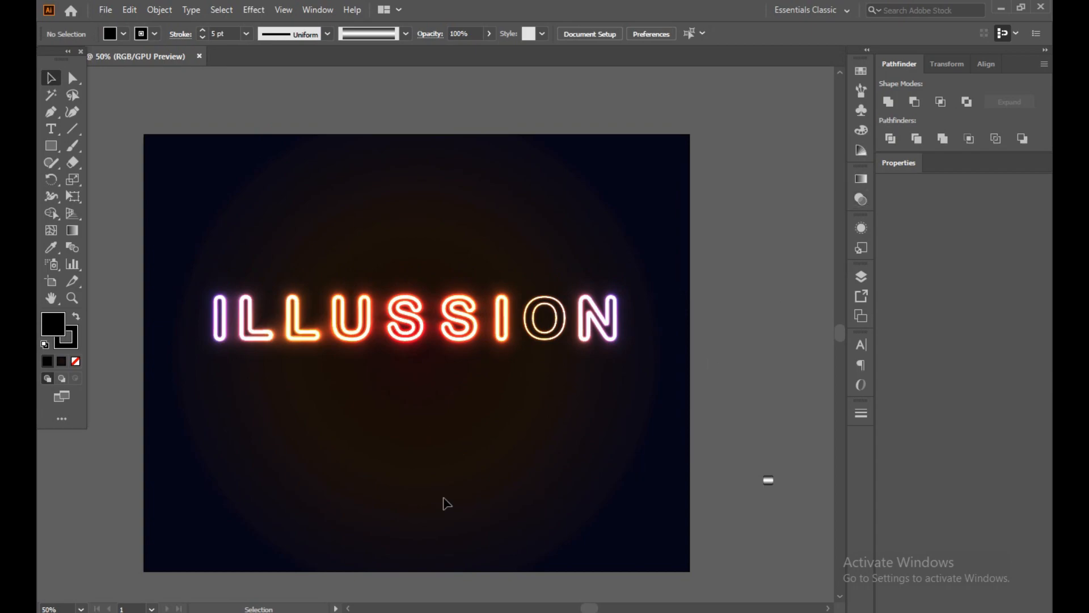
# Show the gradient settings and unlock the background rectangle for editing.
pyautogui.click(861, 175)
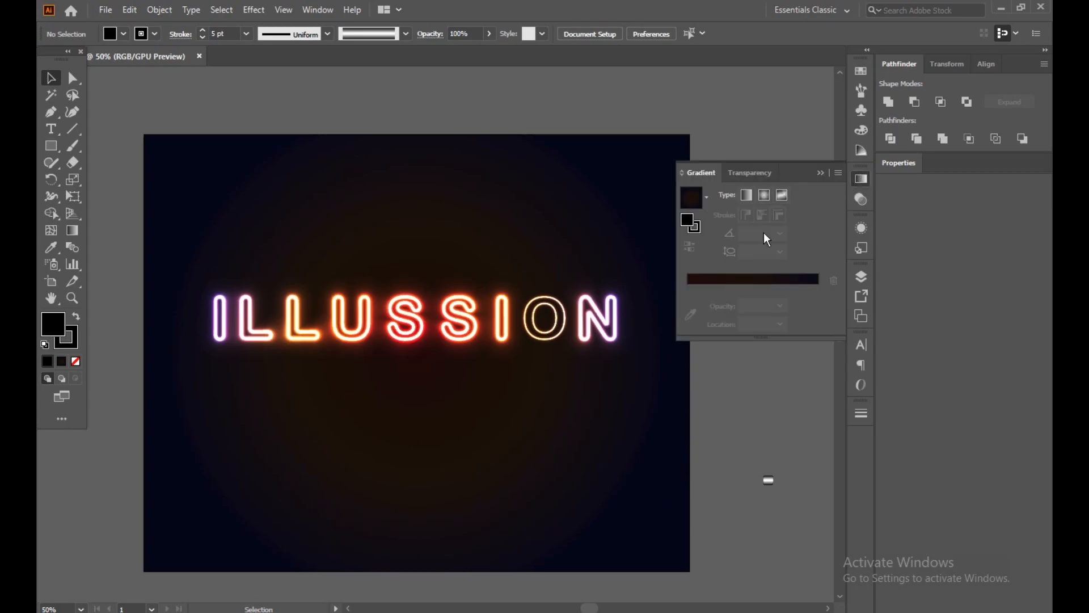
pyautogui.click(160, 10)
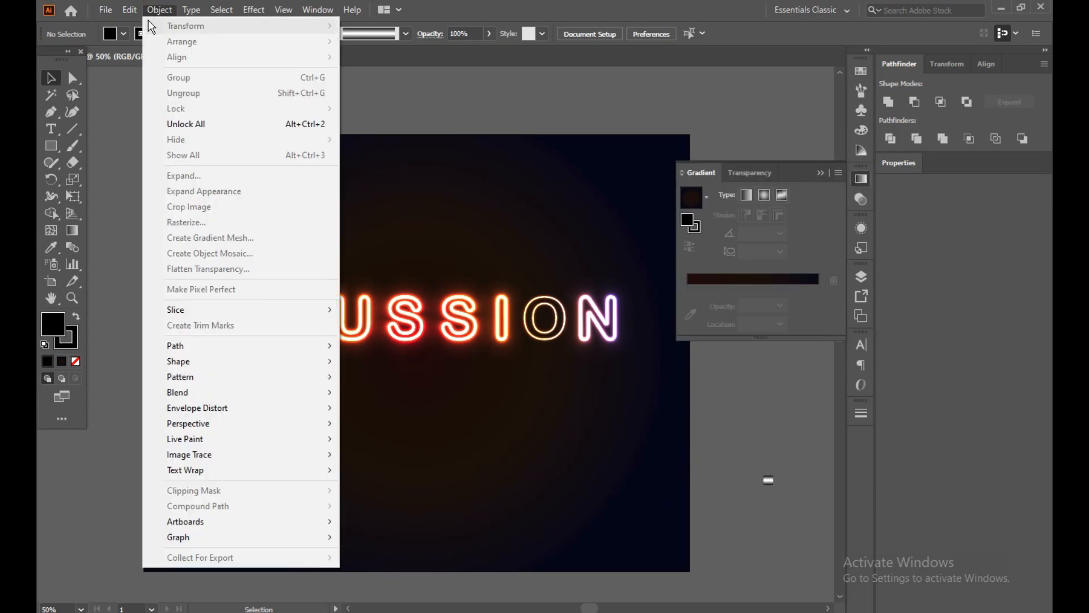
pyautogui.click(169, 126)
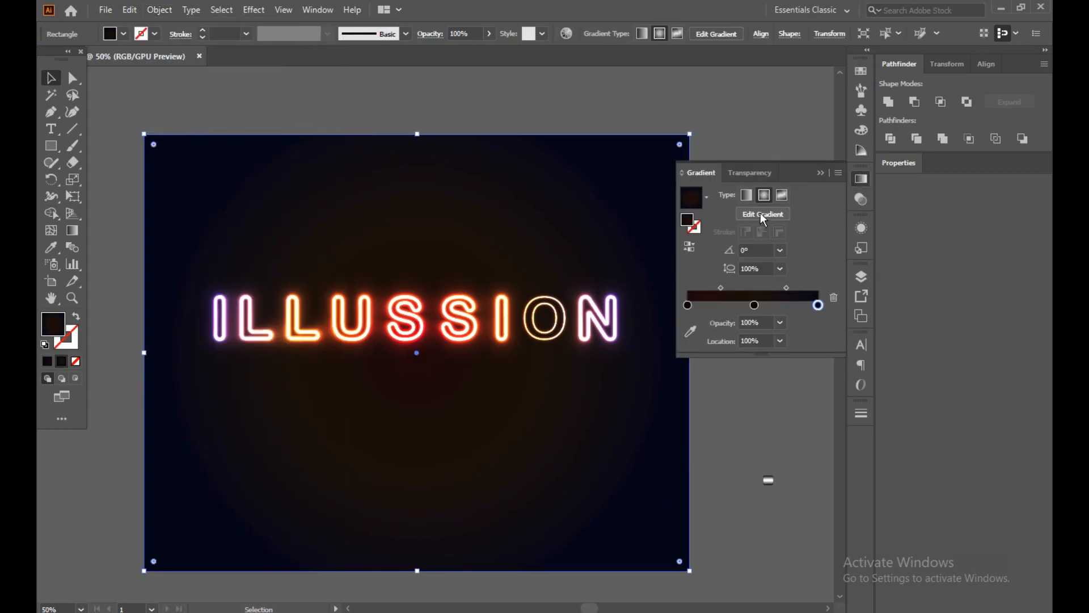
# Recolor the middle stop of the background's radial gradient to dark magenta 140211, then deselect the rectangle.
pyautogui.click(752, 308)
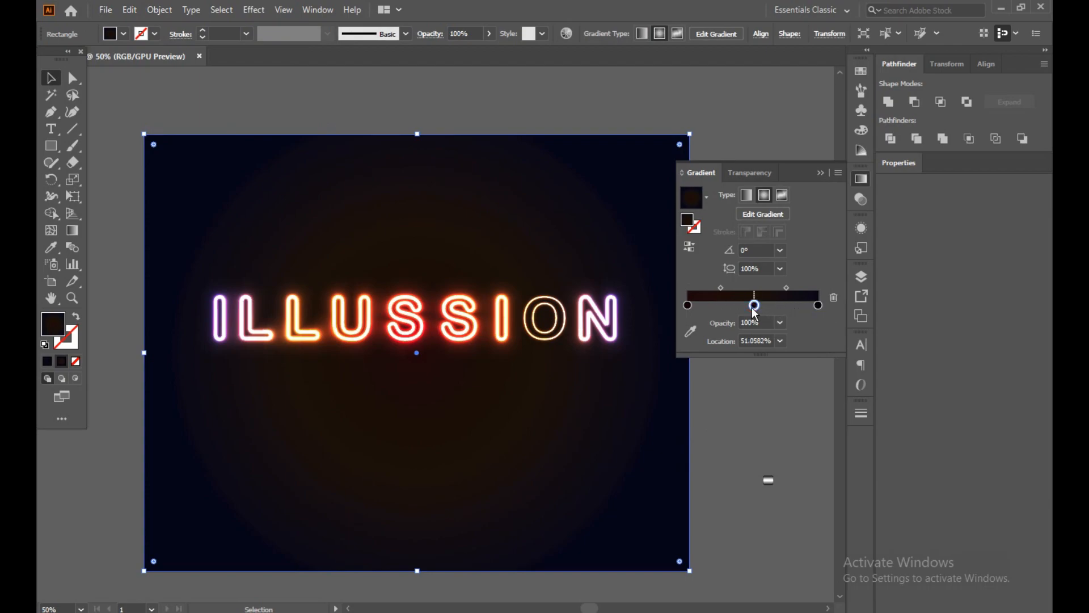
pyautogui.doubleClick(61, 325)
pyautogui.moveTo(197, 310); pyautogui.dragTo(220, 210)
pyautogui.moveTo(167, 289); pyautogui.dragTo(159, 350)
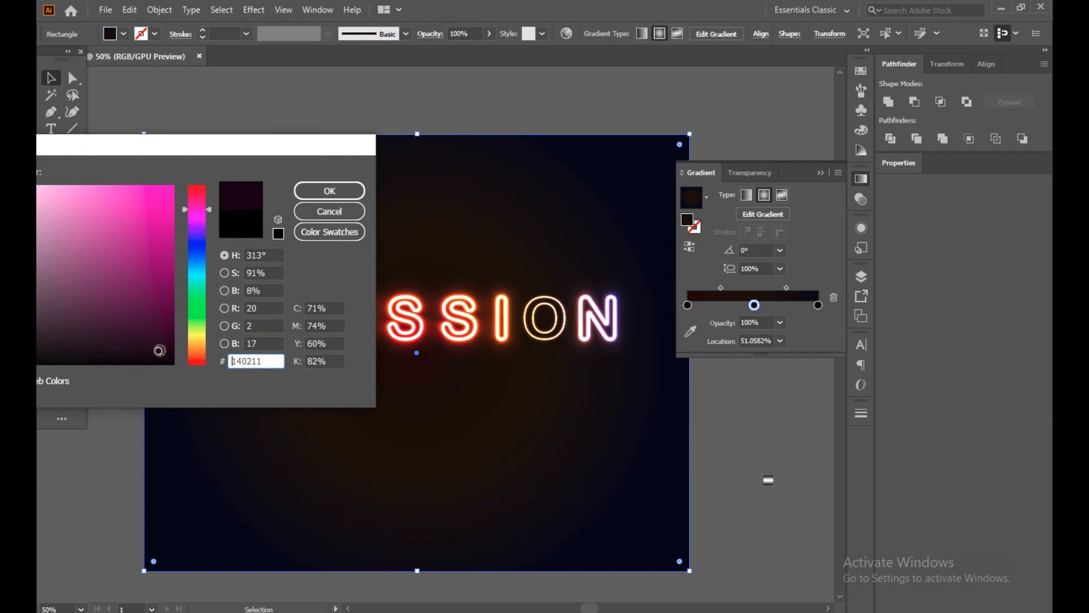
pyautogui.click(311, 185)
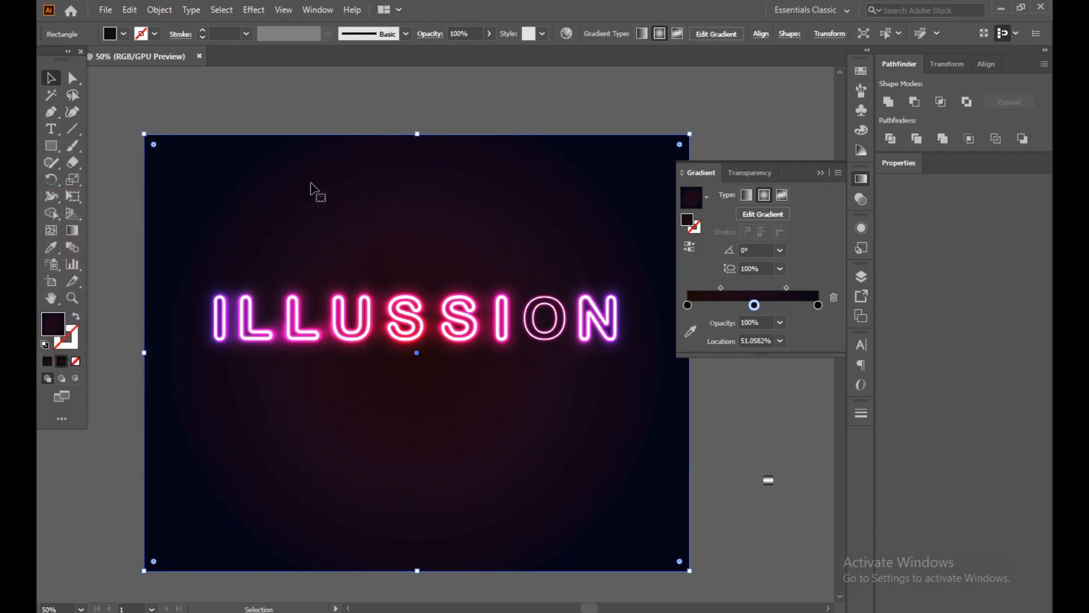
pyautogui.click(781, 124)
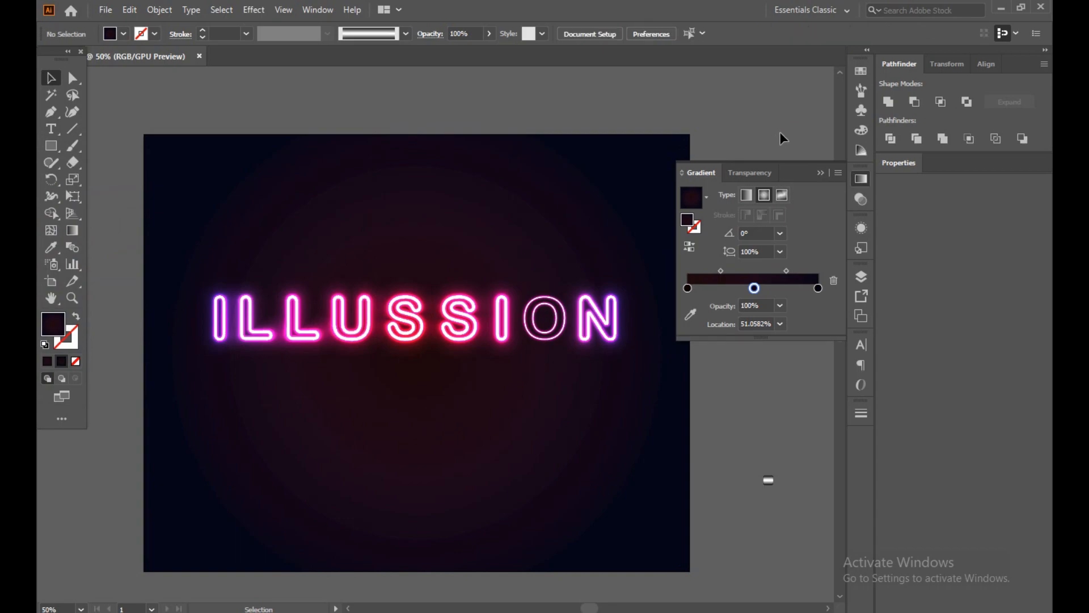
# Try to recolor the middle gradient stop to a very dark cyan-blue with a hue of 193°.
pyautogui.click(754, 288)
pyautogui.doubleClick(754, 288)
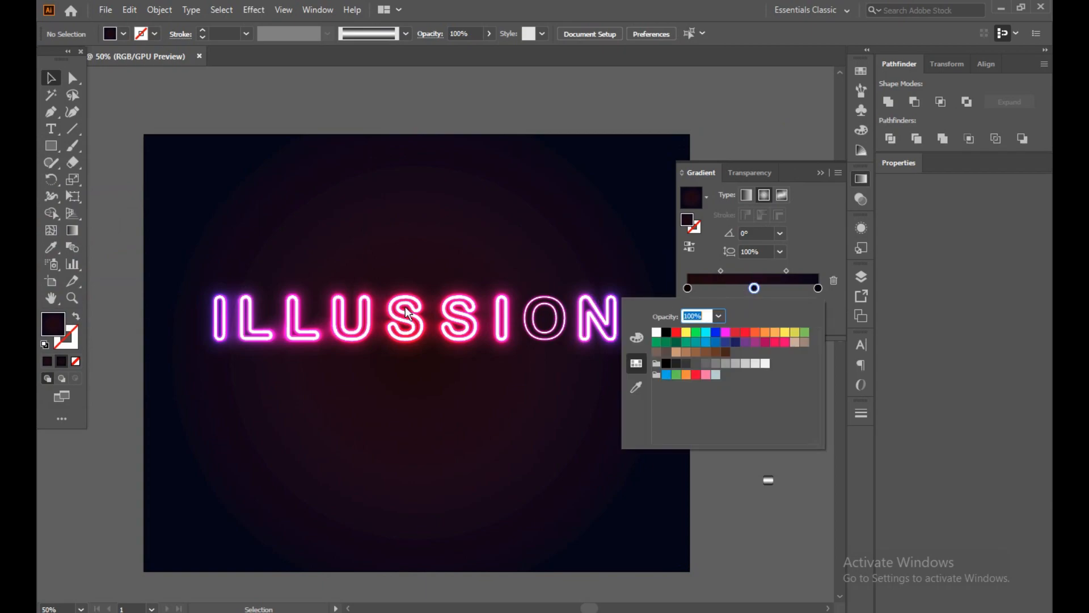
pyautogui.doubleClick(66, 324)
pyautogui.moveTo(203, 260); pyautogui.dragTo(198, 269)
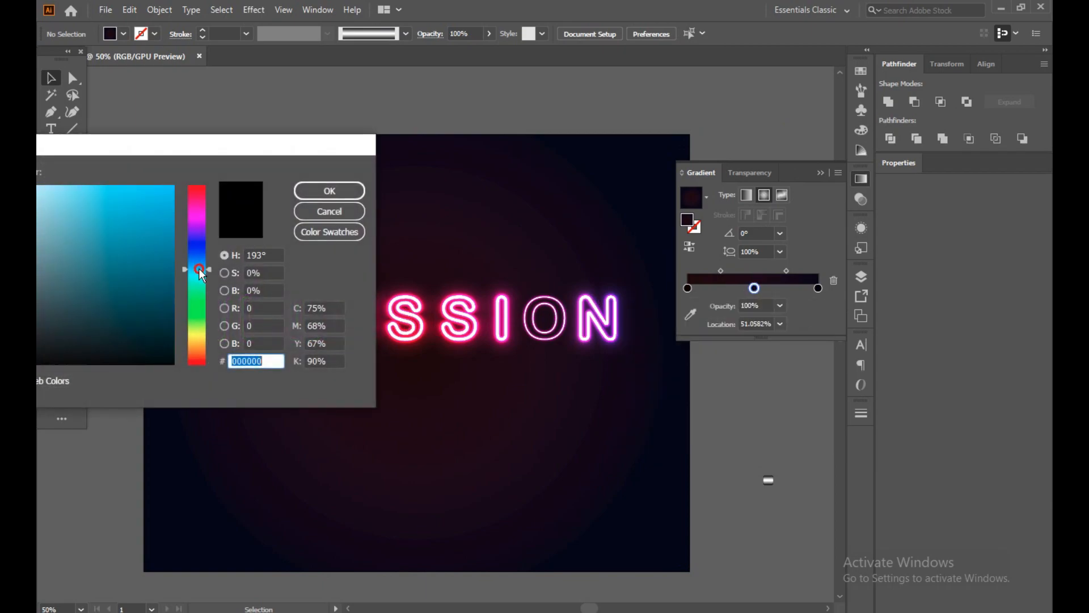
pyautogui.moveTo(166, 315); pyautogui.dragTo(157, 350)
pyautogui.click(343, 192)
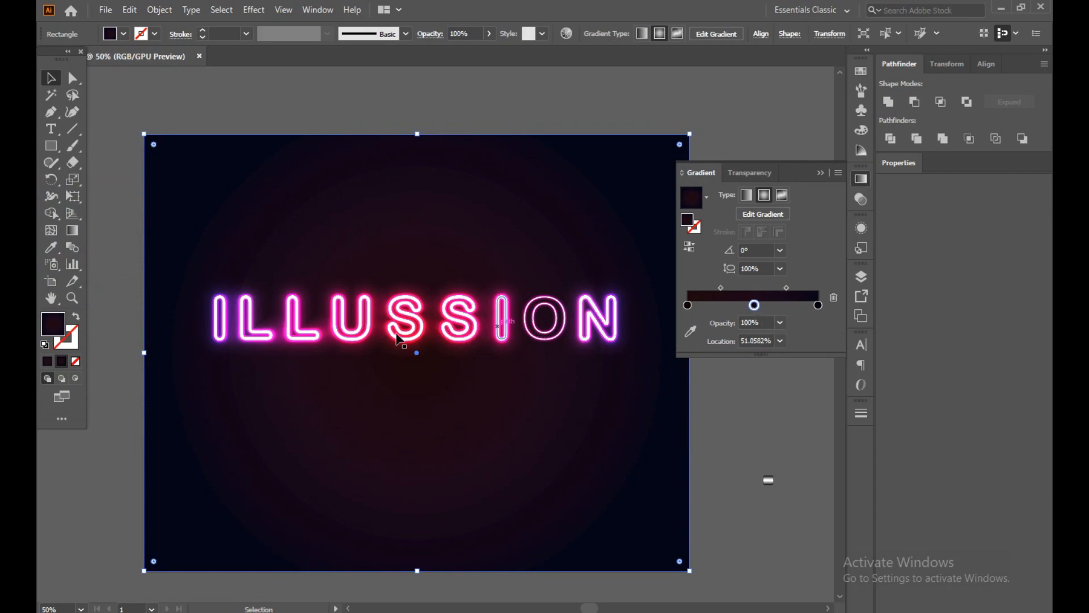
# Recolor the background gradient's middle stop to a very dark green with a hue of 125° and deselect the rectangle.
pyautogui.doubleClick(61, 320)
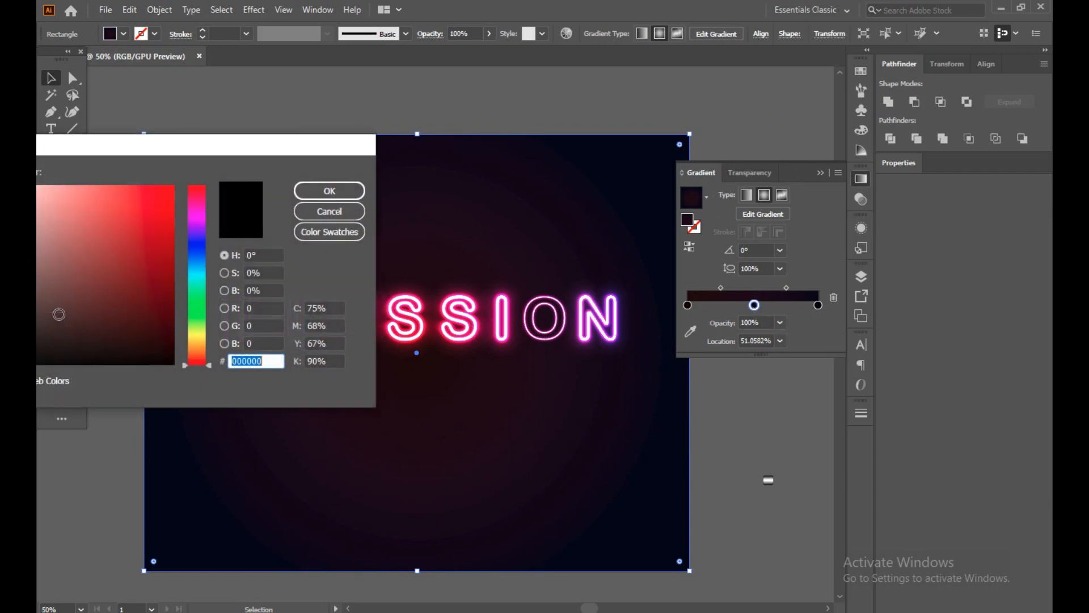
pyautogui.click(196, 310)
pyautogui.moveTo(197, 310); pyautogui.dragTo(163, 346)
pyautogui.click(159, 326)
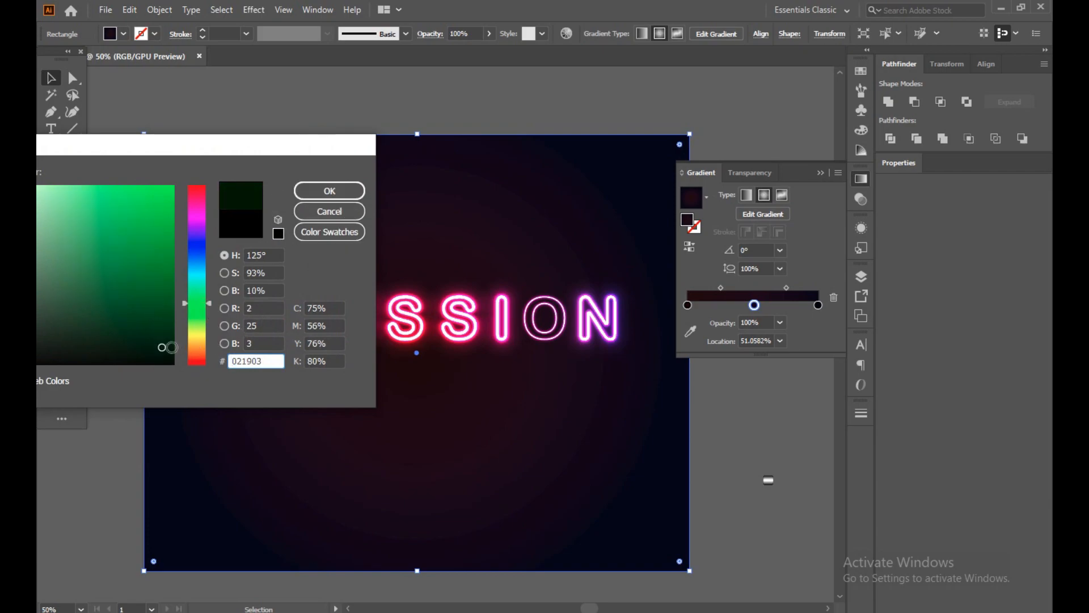
pyautogui.moveTo(164, 346); pyautogui.dragTo(164, 351)
pyautogui.click(333, 191)
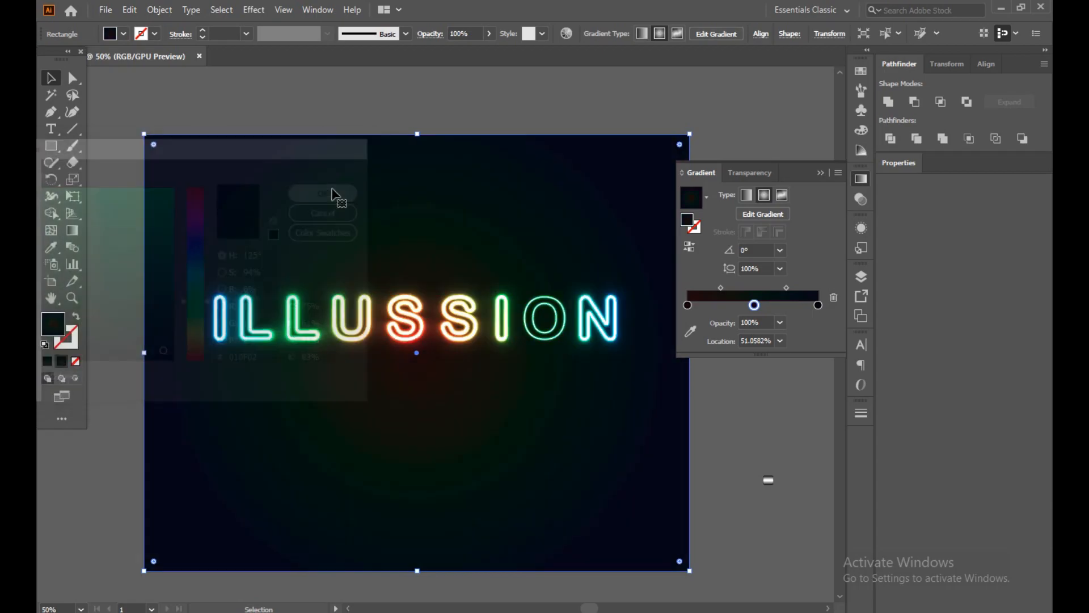
pyautogui.click(148, 106)
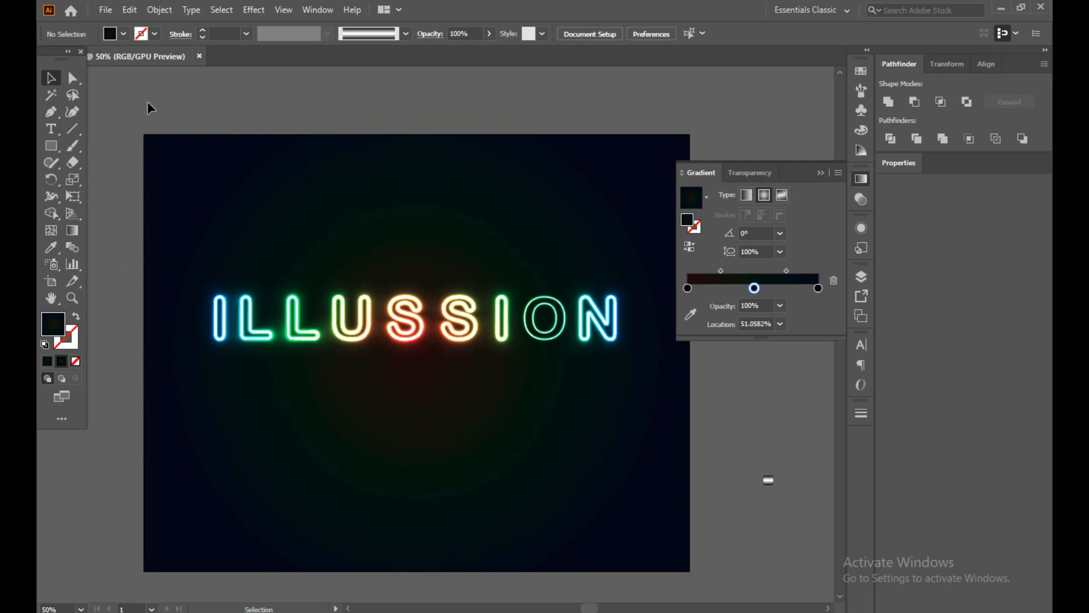
pyautogui.click(819, 171)
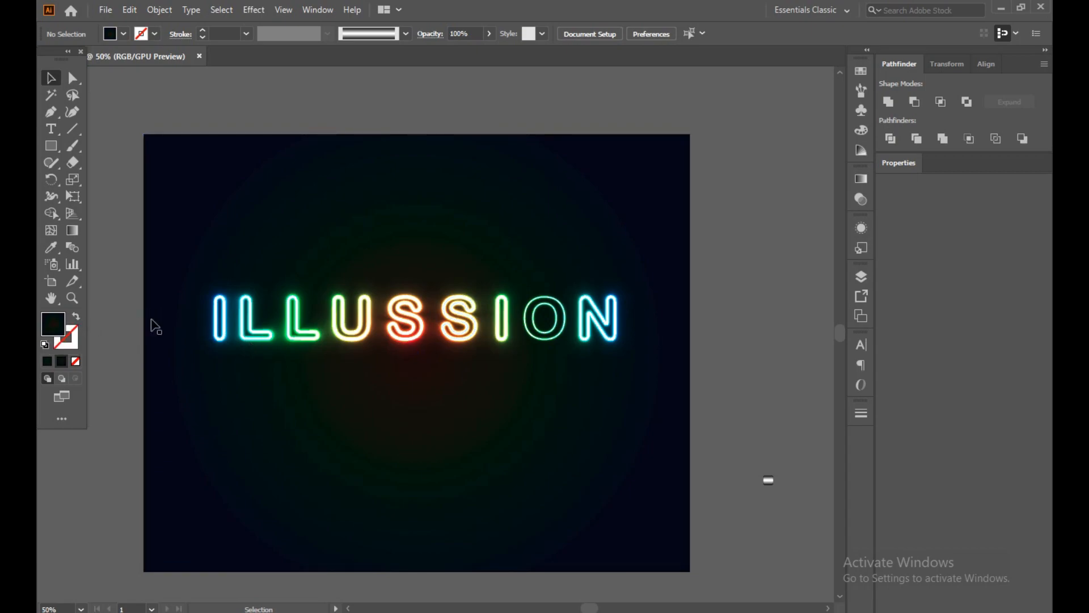
# Recolor the background gradient's middle stop to a very dark blue-violet with a hue of 252°.
pyautogui.click(465, 451)
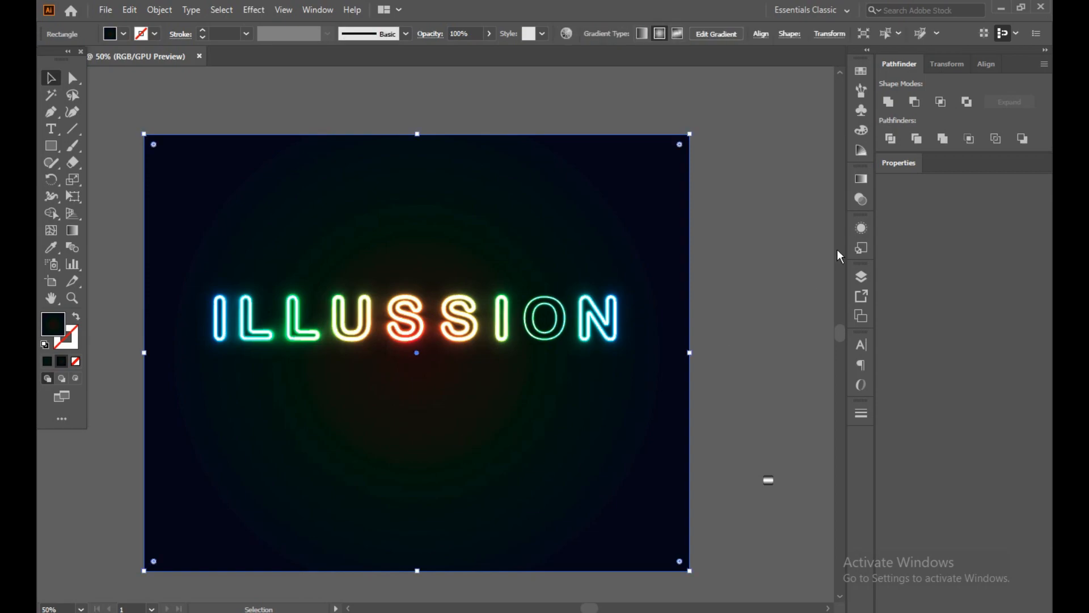
pyautogui.click(860, 181)
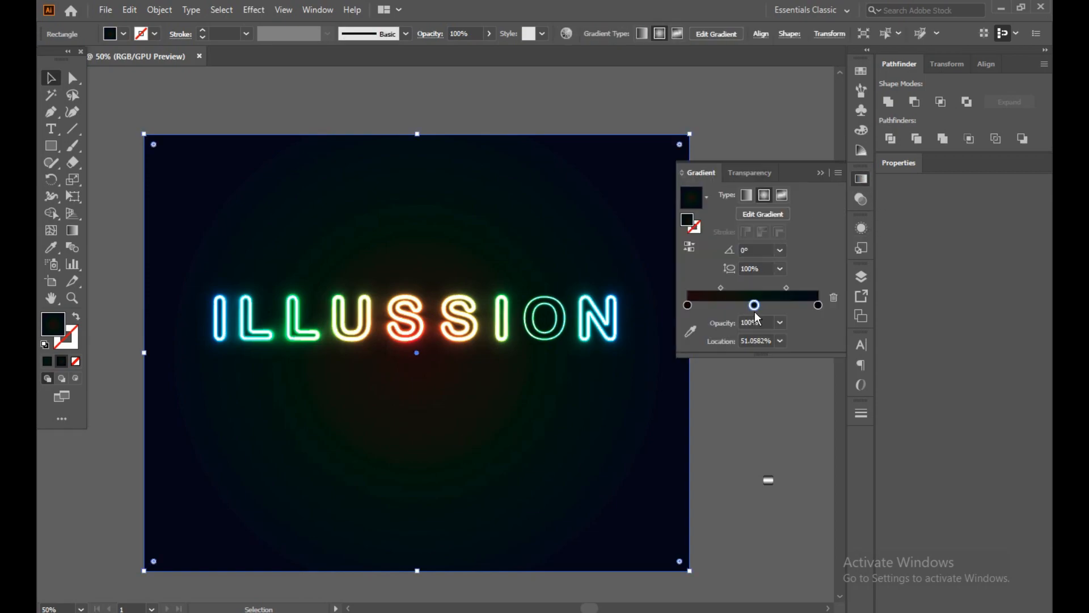
pyautogui.click(688, 306)
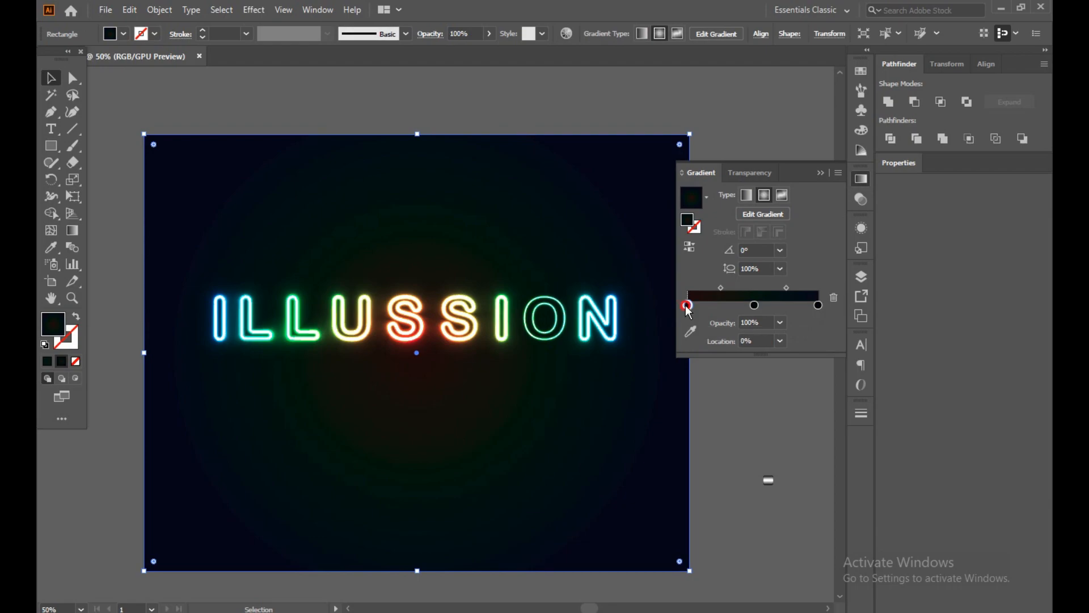
pyautogui.click(754, 306)
pyautogui.doubleClick(54, 323)
pyautogui.moveTo(196, 329); pyautogui.dragTo(197, 240)
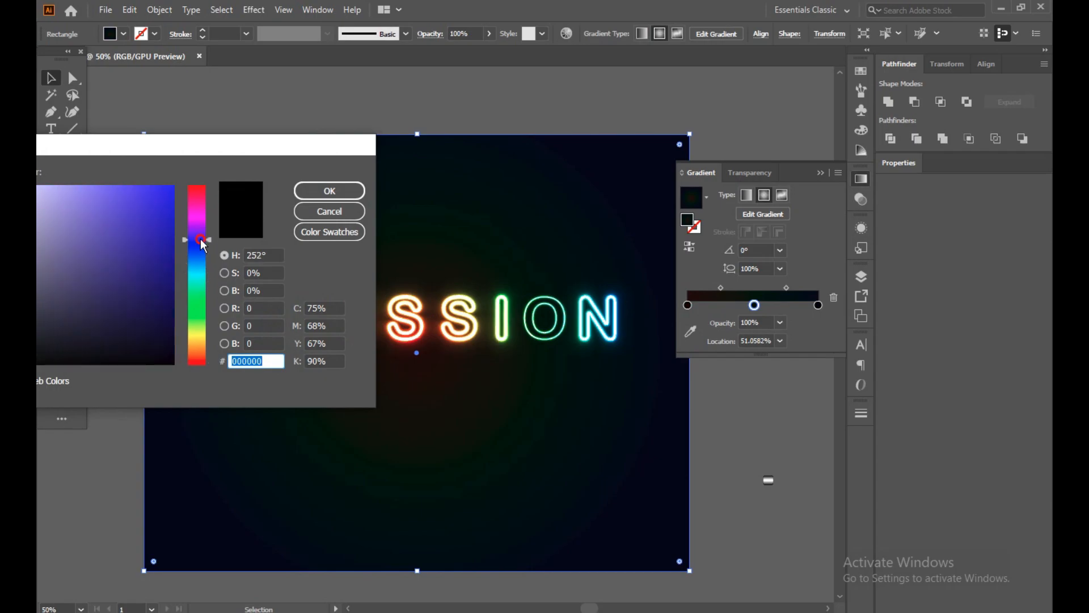
pyautogui.moveTo(159, 287); pyautogui.dragTo(158, 351)
pyautogui.click(327, 189)
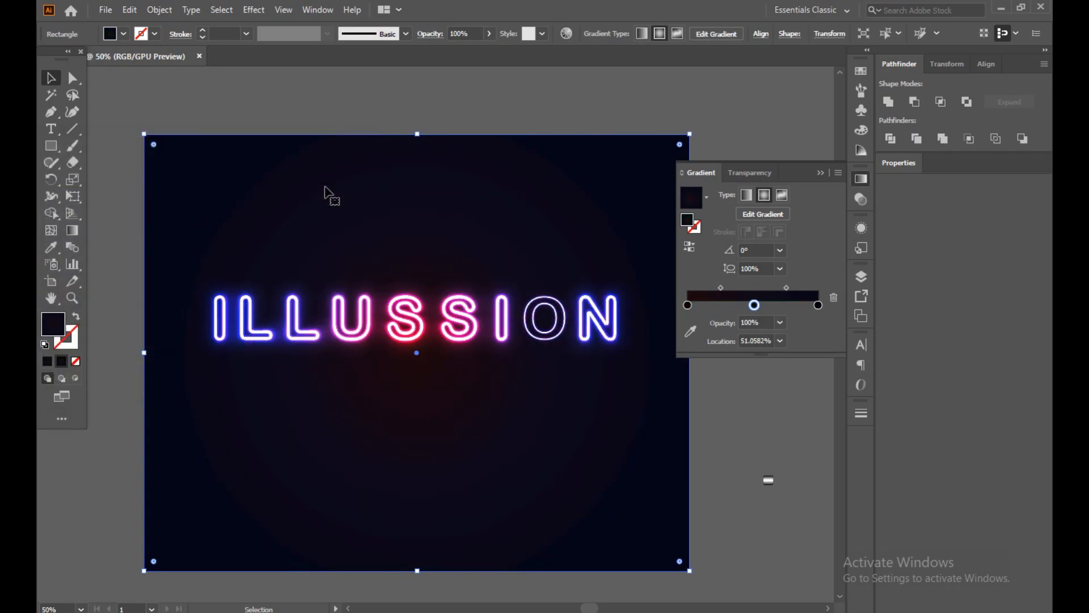
# Recolor the background gradient's outer stop at 100% to a very dark orange-brown with a hue of 21° and deselect the rectangle.
pyautogui.click(818, 305)
pyautogui.doubleClick(55, 328)
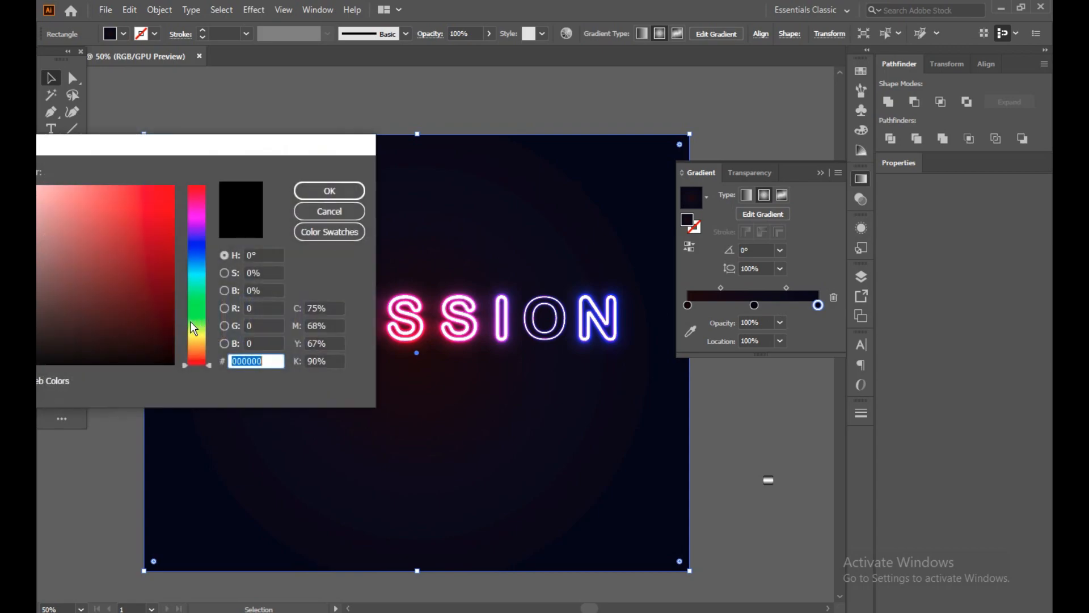
pyautogui.click(197, 336)
pyautogui.moveTo(197, 336)
pyautogui.mouseDown()
pyautogui.moveTo(202, 256)
pyautogui.moveTo(219, 205)
pyautogui.moveTo(202, 356)
pyautogui.moveTo(144, 316)
pyautogui.moveTo(161, 352)
pyautogui.mouseUp()
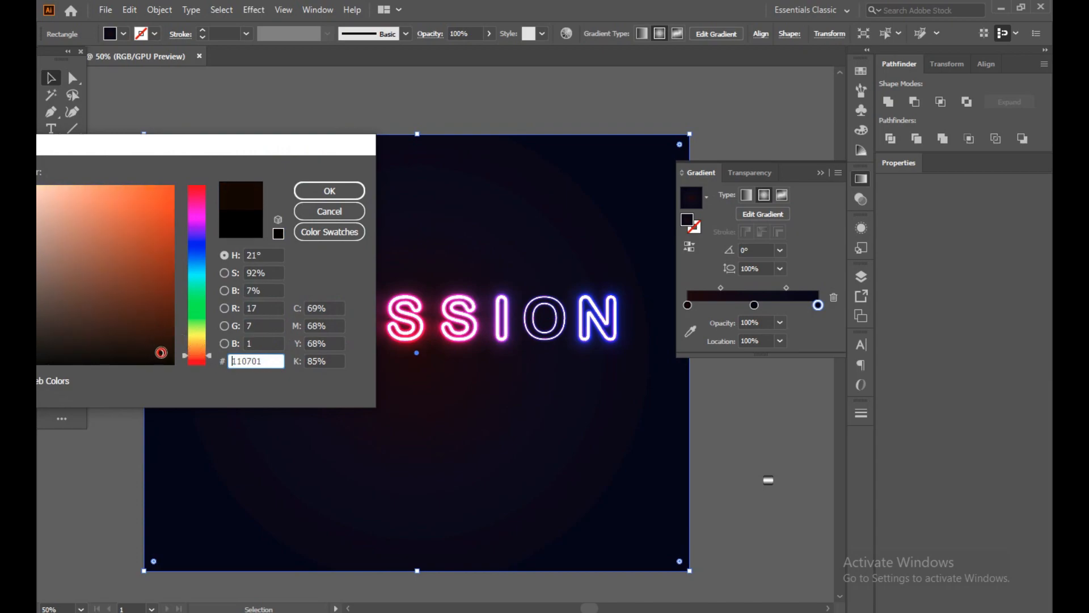
pyautogui.click(162, 355)
pyautogui.click(327, 190)
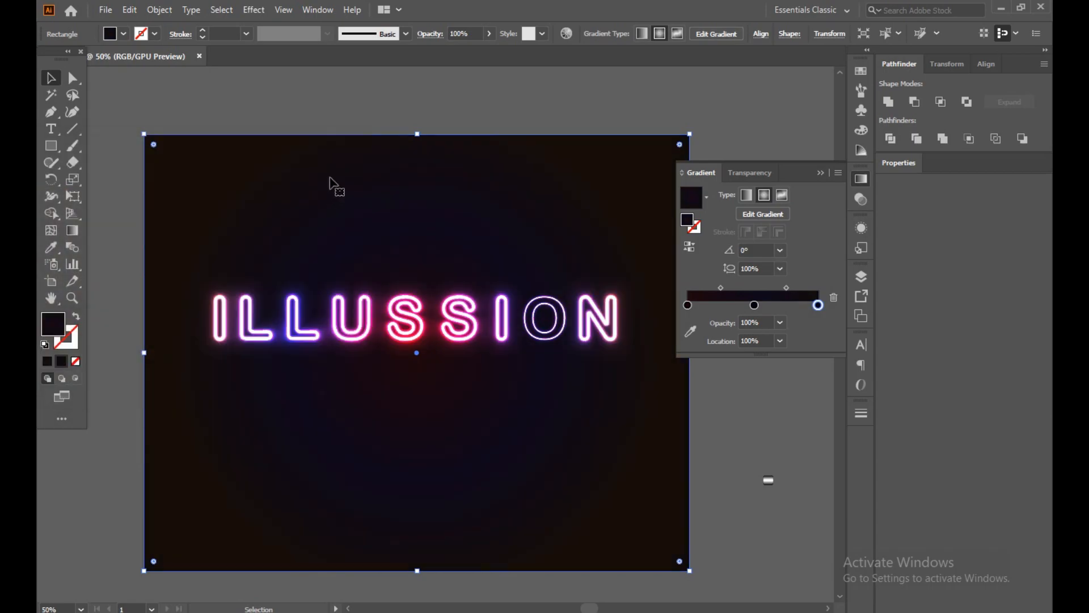
pyautogui.click(495, 129)
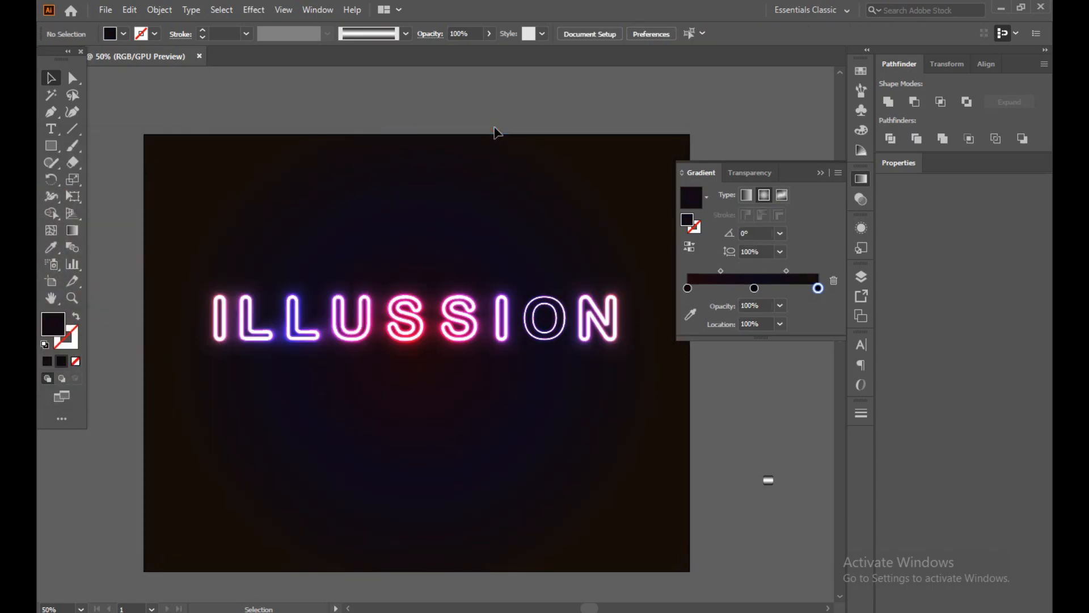
pyautogui.click(820, 172)
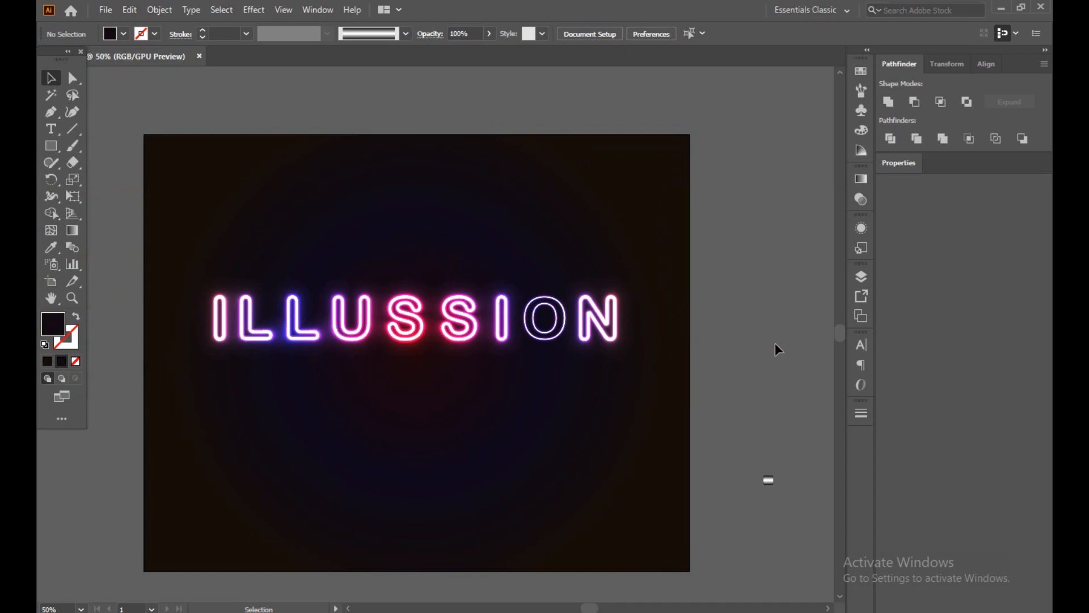
# Recolor the background gradient's inner stop at 0% to very dark blue 01010F.
pyautogui.click(264, 358)
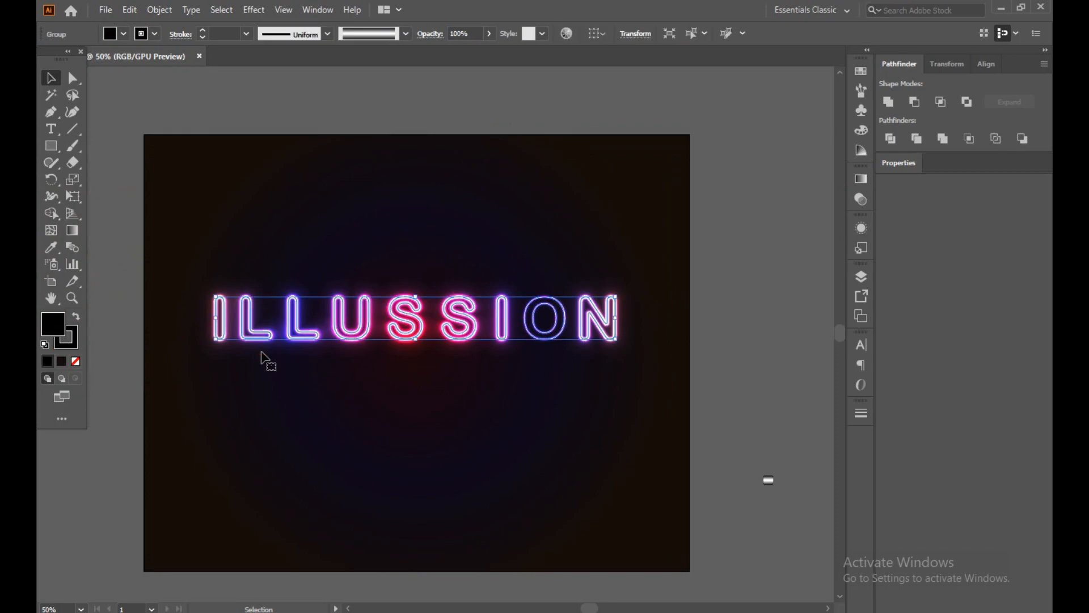
pyautogui.click(862, 179)
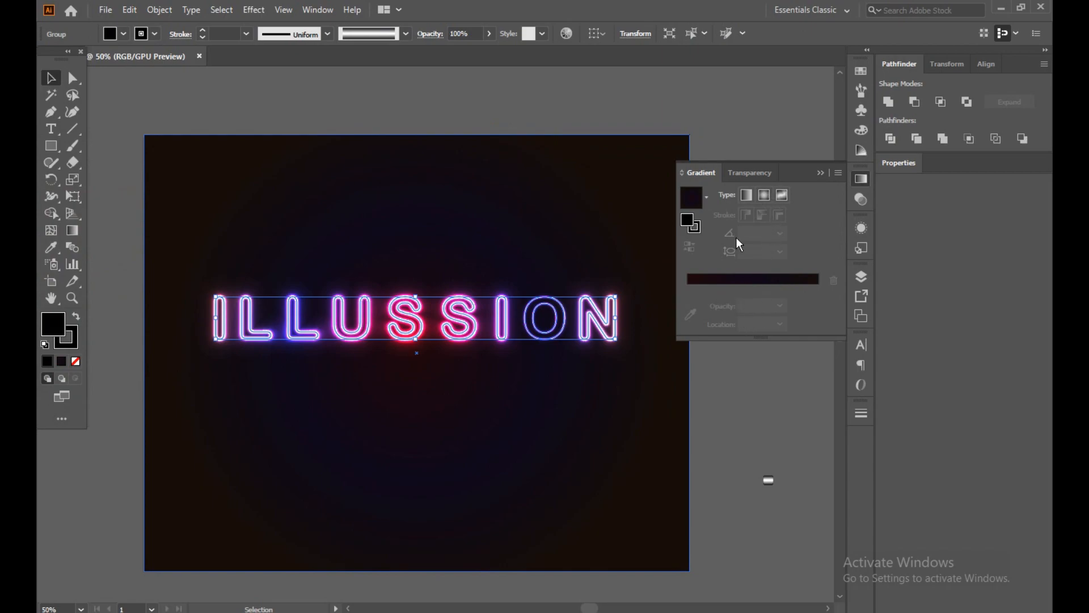
pyautogui.click(593, 451)
pyautogui.click(688, 306)
pyautogui.doubleClick(52, 324)
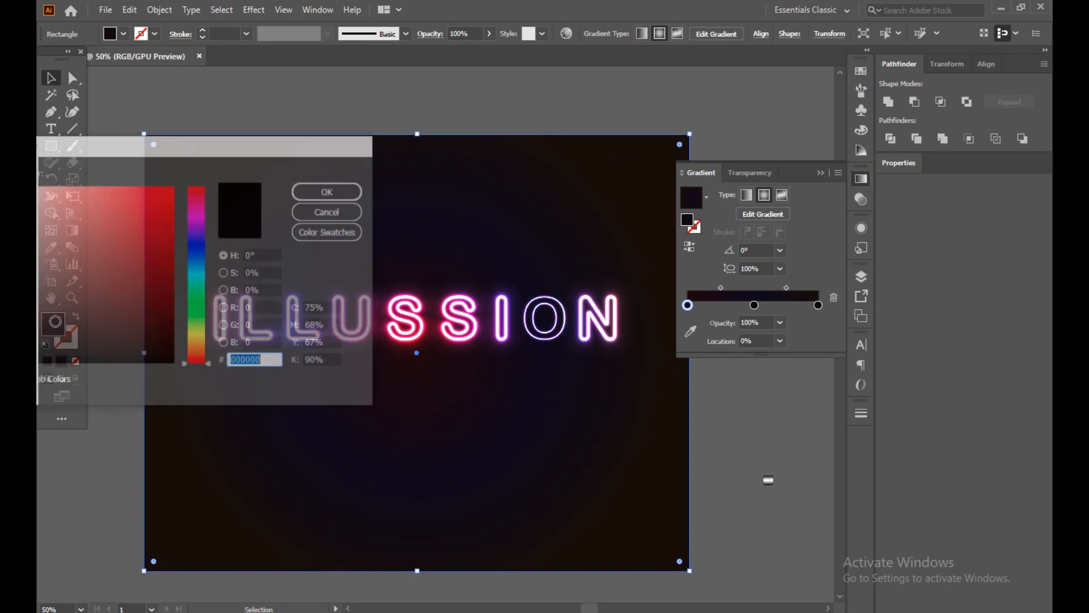
pyautogui.moveTo(207, 257); pyautogui.dragTo(207, 245)
pyautogui.moveTo(161, 323); pyautogui.dragTo(160, 355)
pyautogui.click(328, 192)
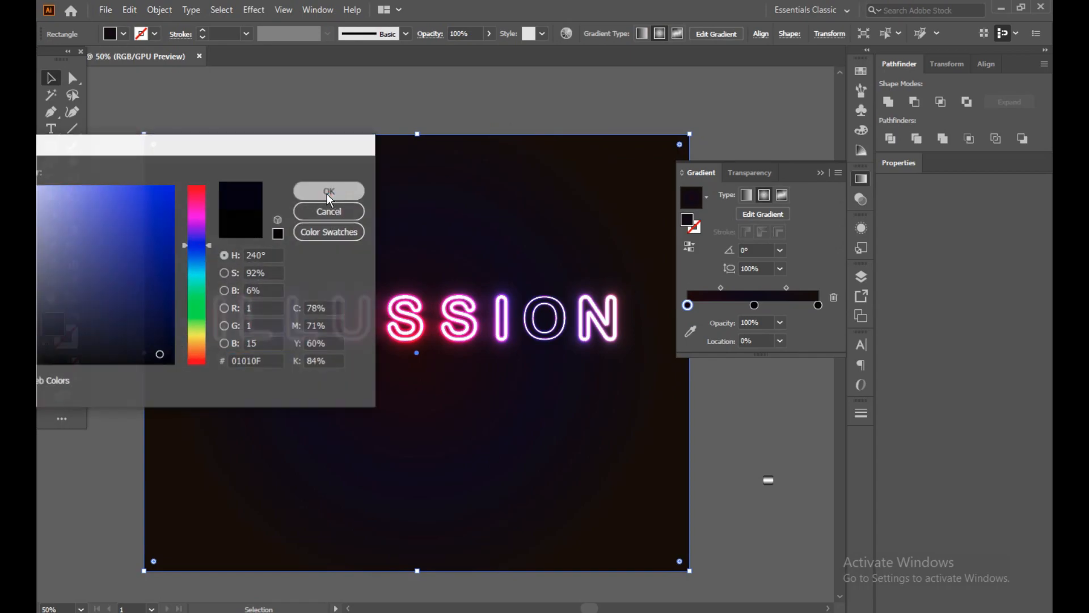
# Recolor the background gradient's middle stop to very dark red 0A0101 and deselect the rectangle.
pyautogui.click(755, 306)
pyautogui.doubleClick(59, 326)
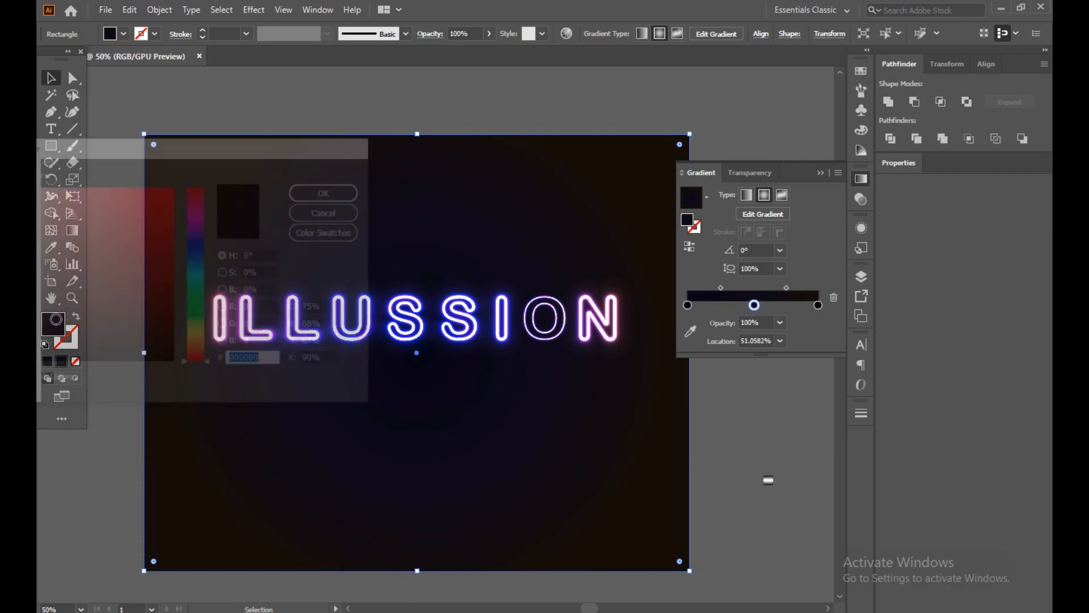
pyautogui.moveTo(155, 294); pyautogui.dragTo(165, 357)
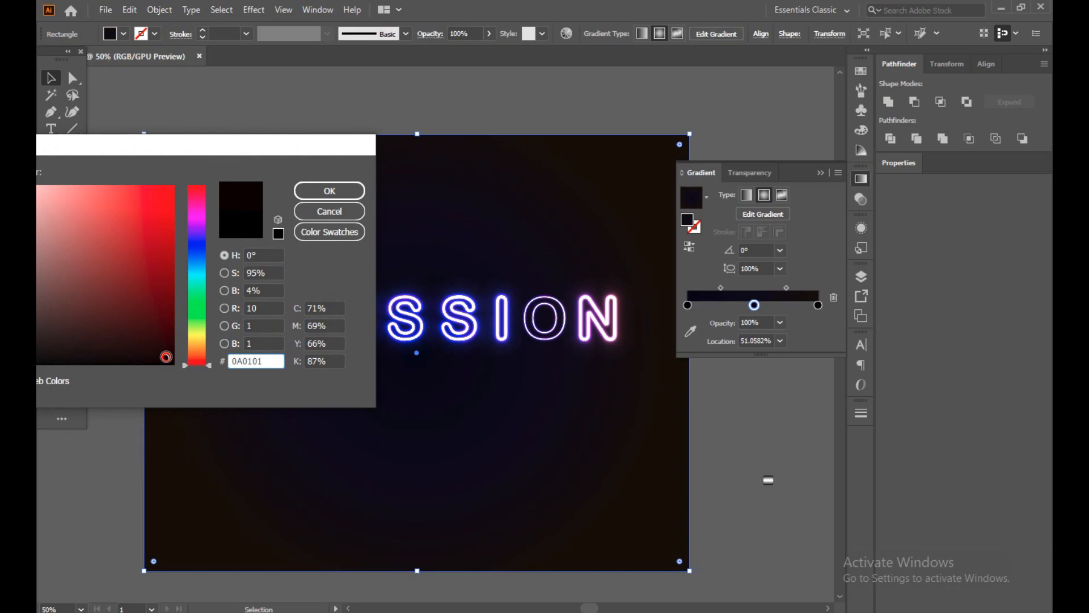
pyautogui.click(341, 192)
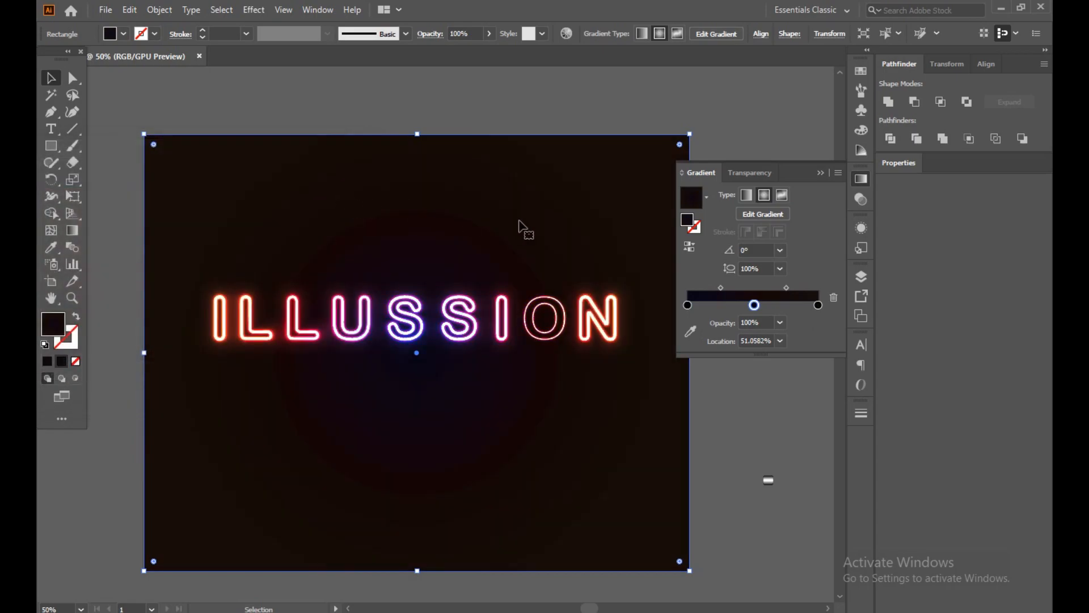
pyautogui.click(821, 174)
pyautogui.click(763, 271)
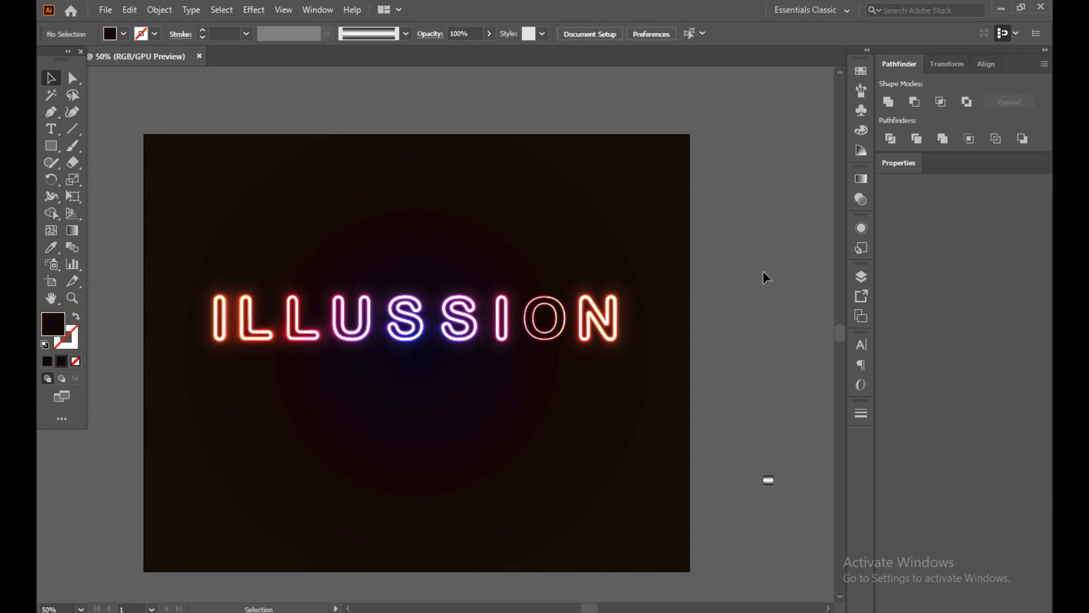
# Lock the gradient background rectangle.
pyautogui.click(194, 289)
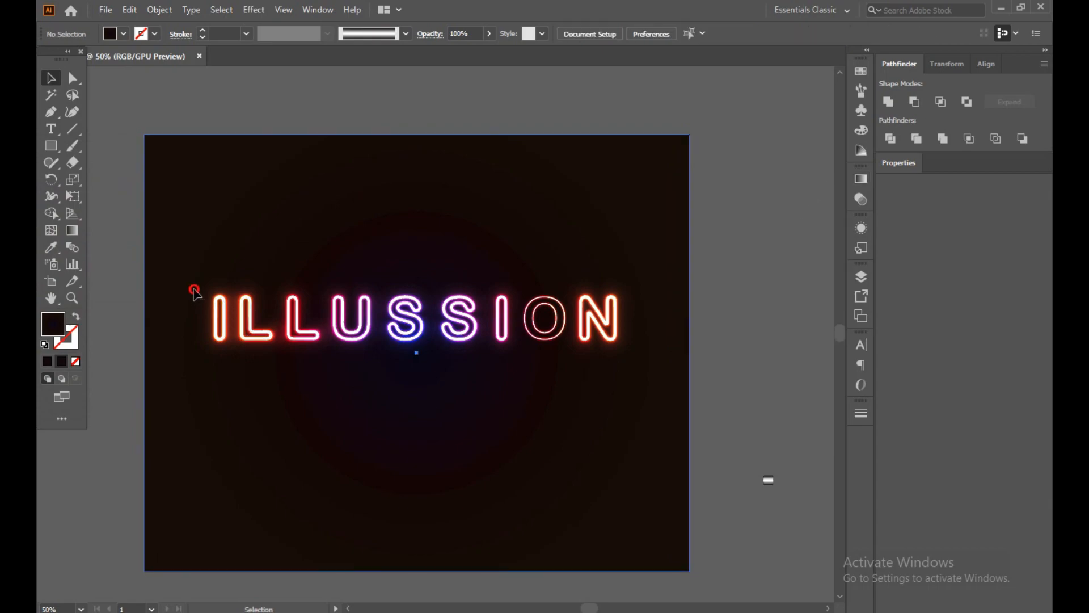
pyautogui.click(161, 10)
pyautogui.moveTo(238, 108)
pyautogui.click(372, 108)
# Move the ILLUSSION lettering to different spots over the background, leaving it slightly above the artboard's middle, and deselect it.
pyautogui.moveTo(182, 255); pyautogui.dragTo(316, 340)
pyautogui.moveTo(453, 330); pyautogui.dragTo(452, 382)
pyautogui.click(725, 358)
pyautogui.moveTo(354, 496); pyautogui.dragTo(383, 471)
pyautogui.click(255, 329)
pyautogui.moveTo(256, 335); pyautogui.dragTo(298, 276)
pyautogui.click(368, 388)
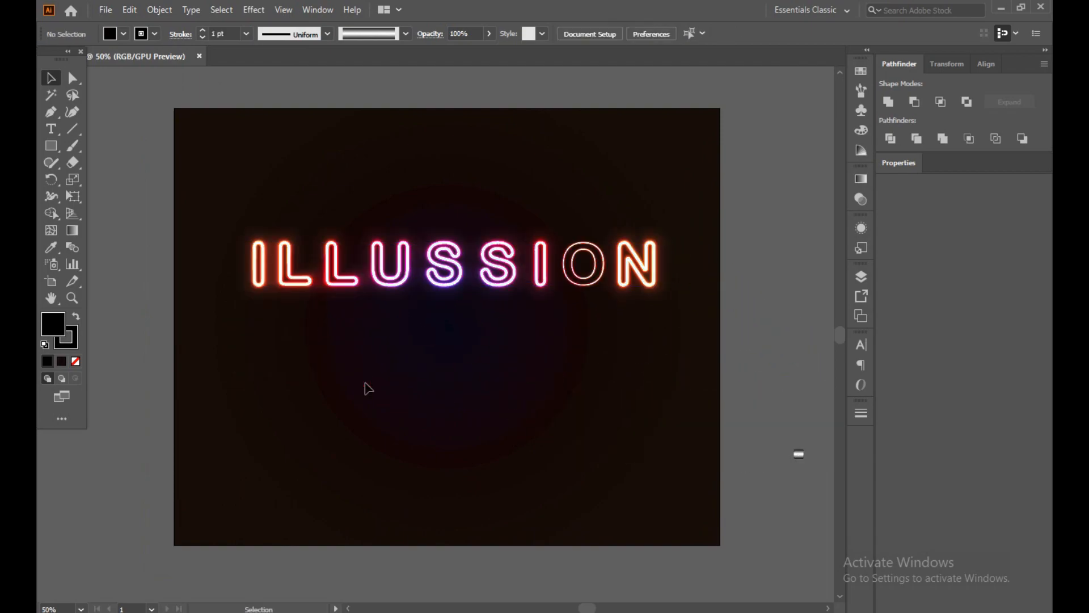
pyautogui.moveTo(458, 282); pyautogui.dragTo(457, 323)
pyautogui.click(493, 380)
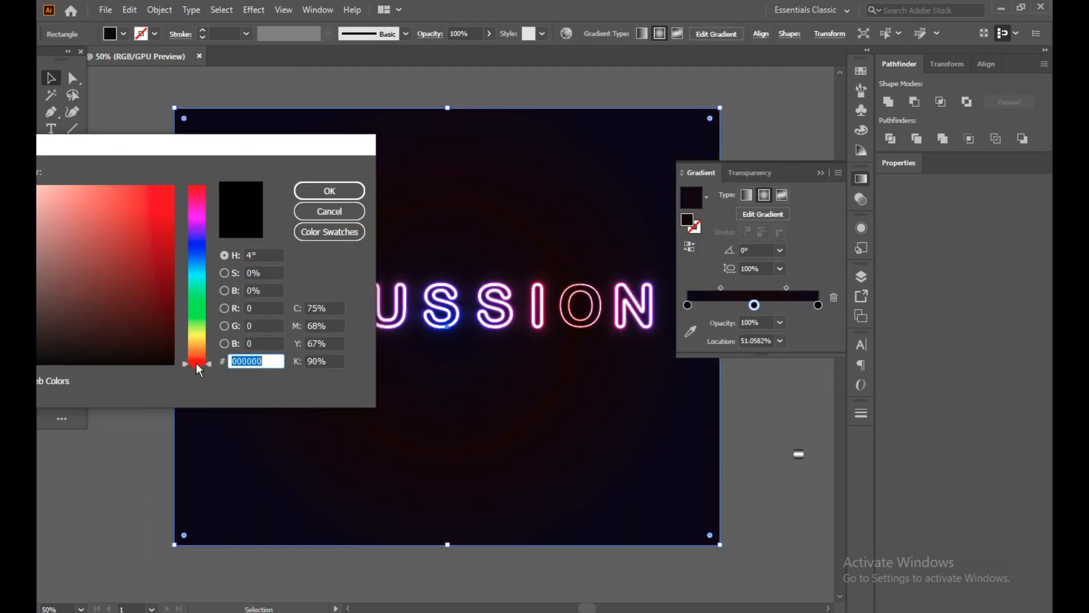
# Recolor the background gradient's middle stop to very dark red 110101 with a hue of 360°.
pyautogui.moveTo(195, 368); pyautogui.dragTo(215, 183)
pyautogui.moveTo(168, 329); pyautogui.dragTo(165, 353)
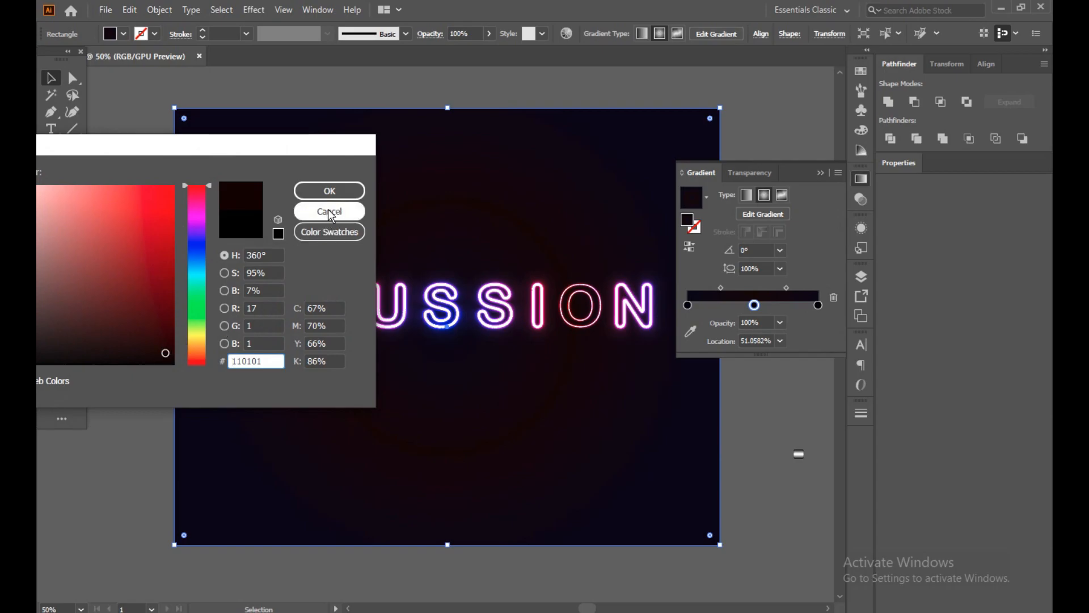
pyautogui.click(330, 189)
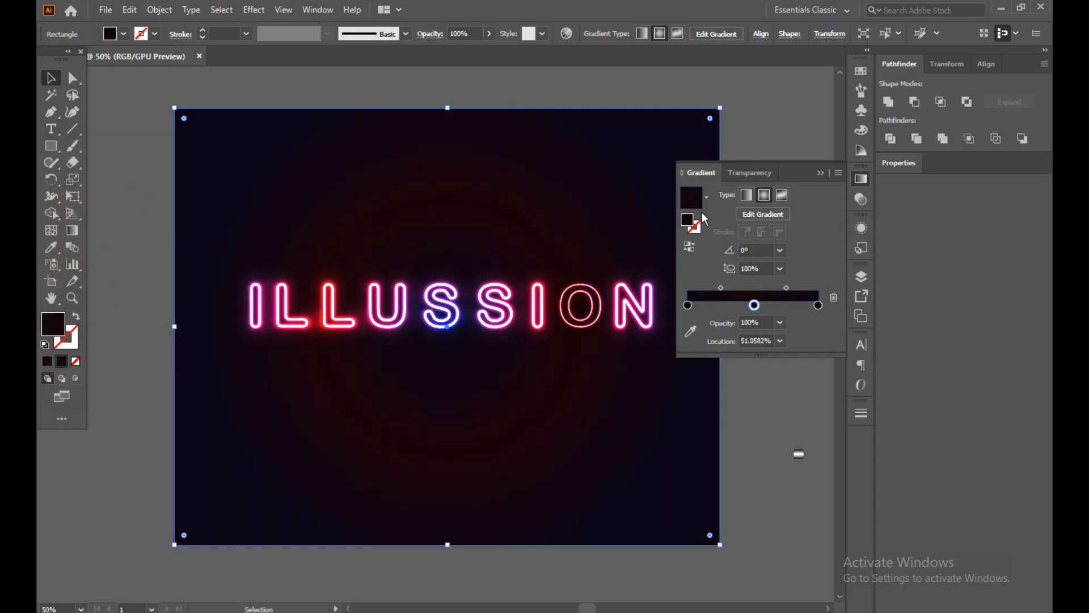
# Recolor the background gradient's middle stop to very dark yellow 0A0901 with a hue of 53° and deselect the rectangle.
pyautogui.doubleClick(754, 304)
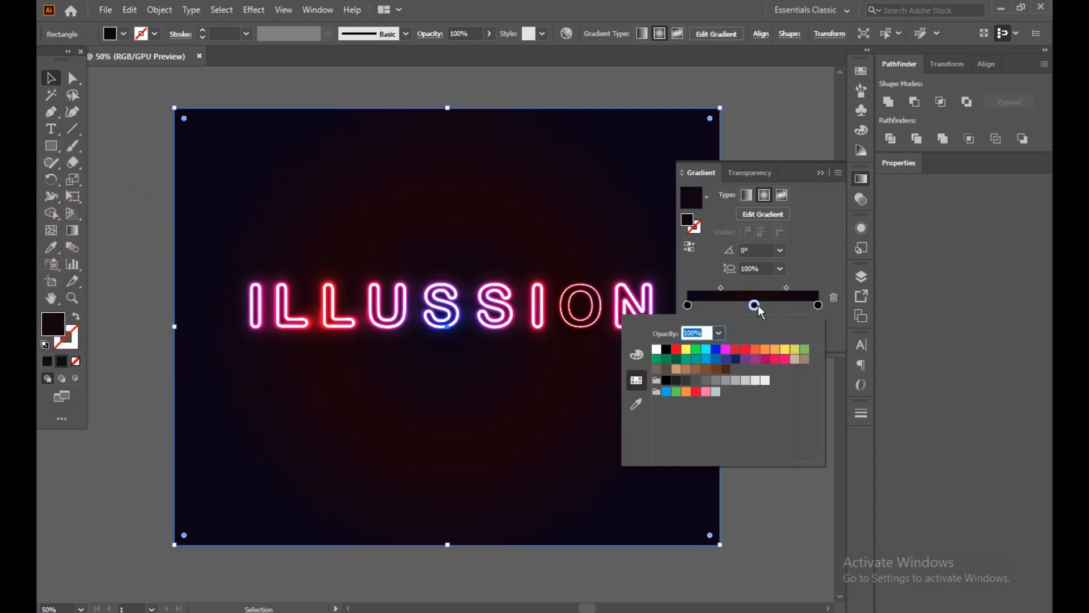
pyautogui.doubleClick(53, 322)
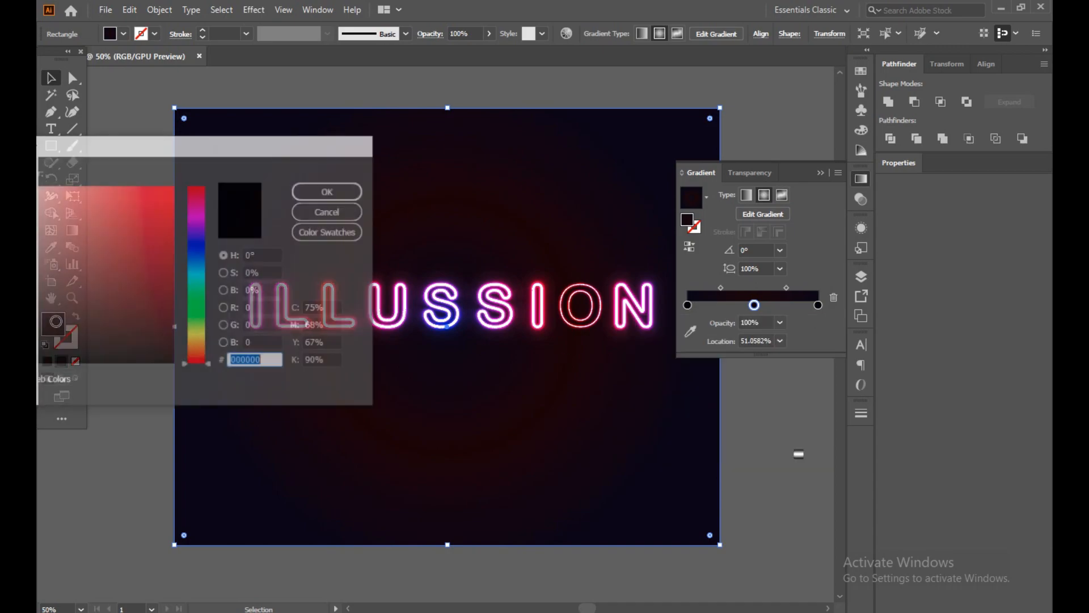
pyautogui.moveTo(205, 290)
pyautogui.mouseDown()
pyautogui.moveTo(203, 276)
pyautogui.moveTo(201, 345)
pyautogui.moveTo(162, 356)
pyautogui.mouseUp()
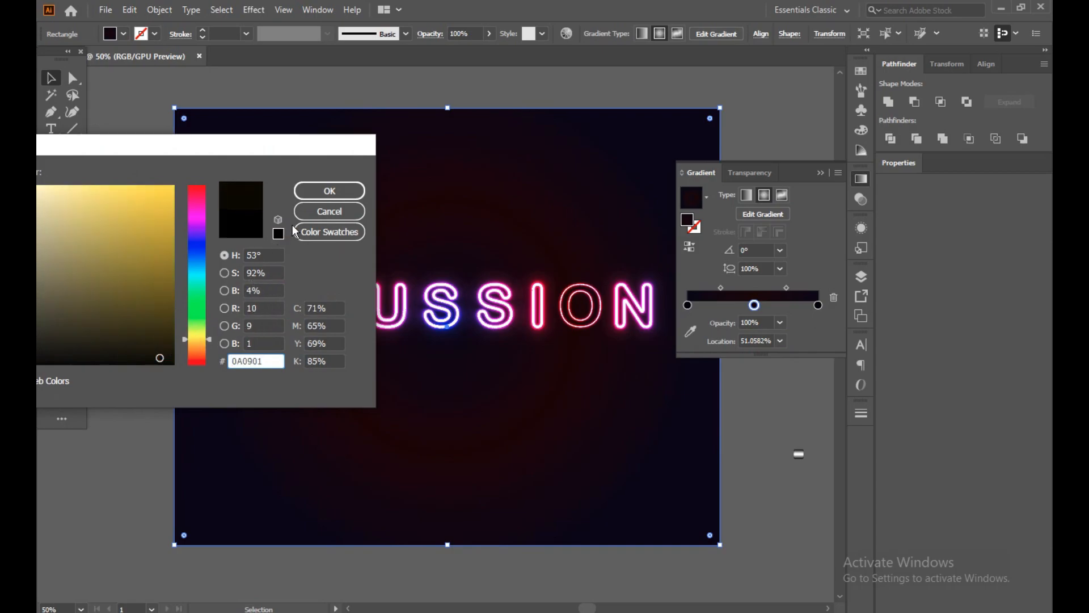
pyautogui.click(327, 190)
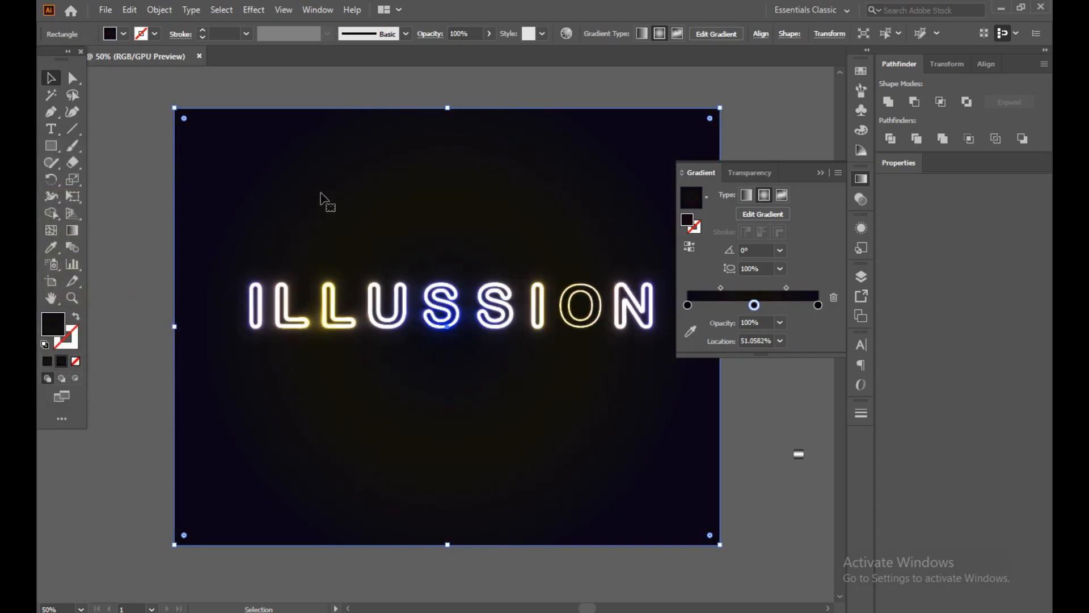
pyautogui.click(132, 286)
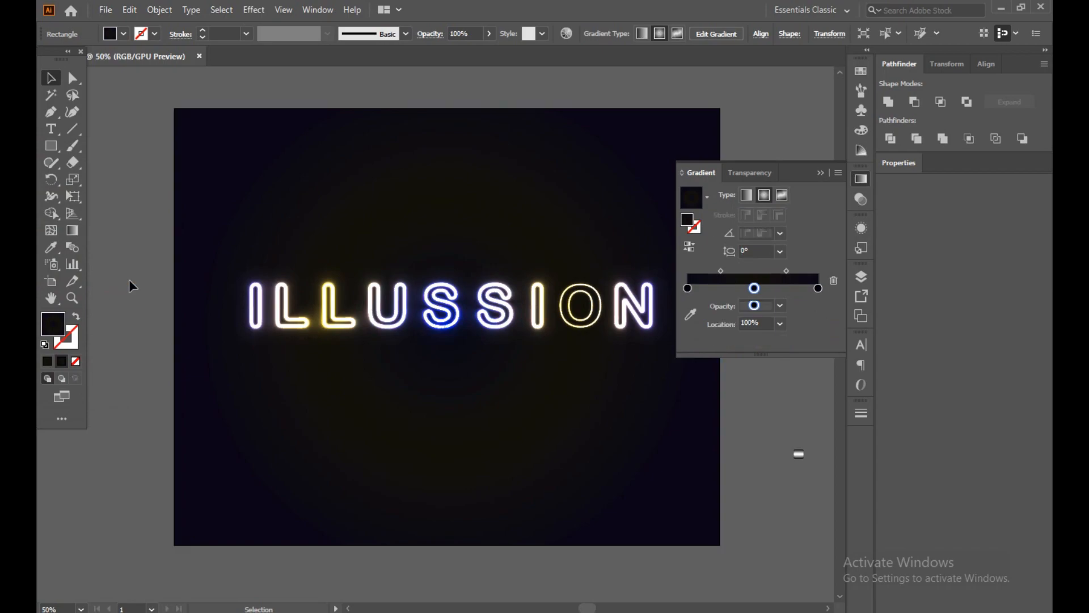
pyautogui.click(816, 171)
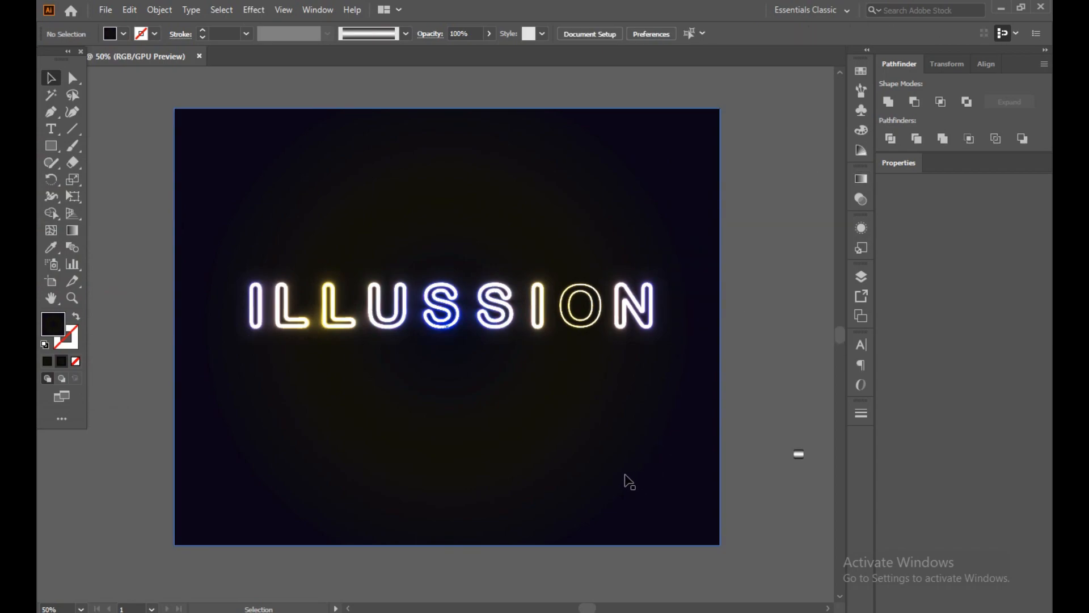
# Ungroup the ILLUSSION lettering group.
pyautogui.click(510, 335)
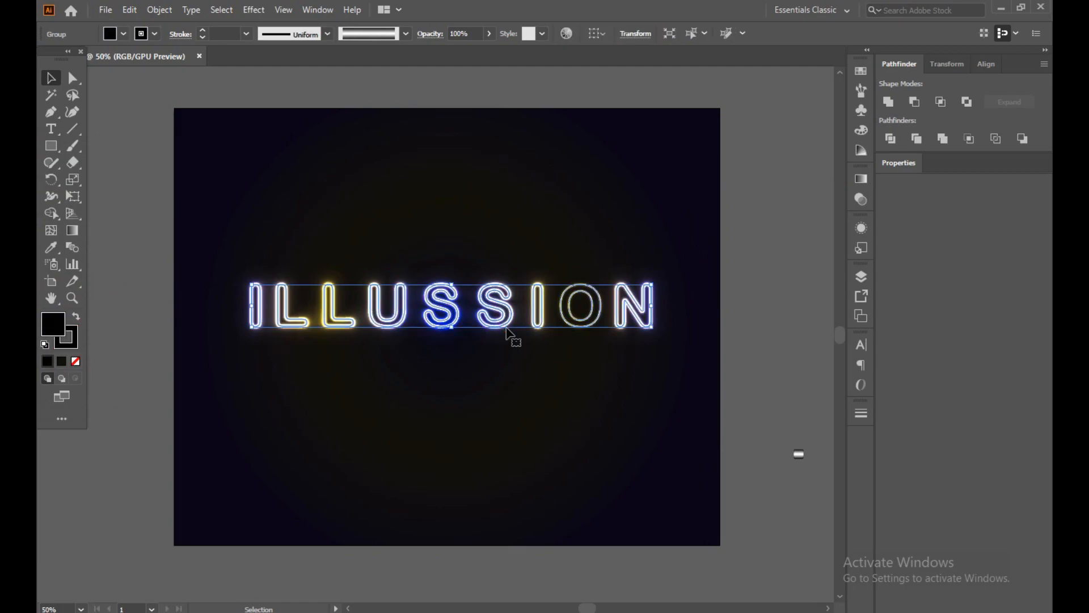
pyautogui.rightClick(510, 335)
pyautogui.click(545, 445)
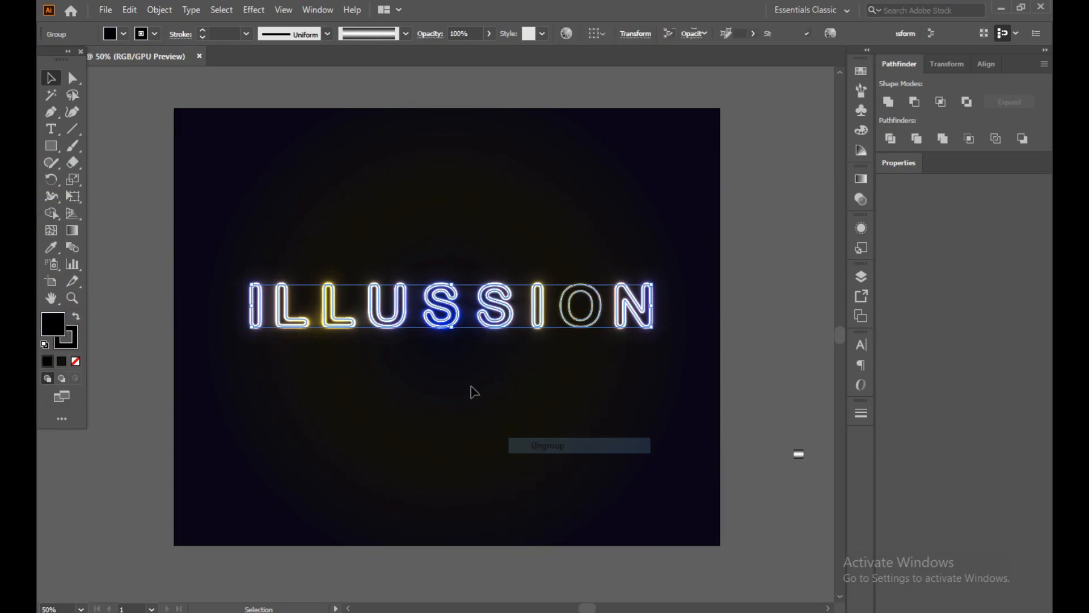
# Lock the background rectangle and move the ILLUSSION lettering slightly upward.
pyautogui.click(529, 313)
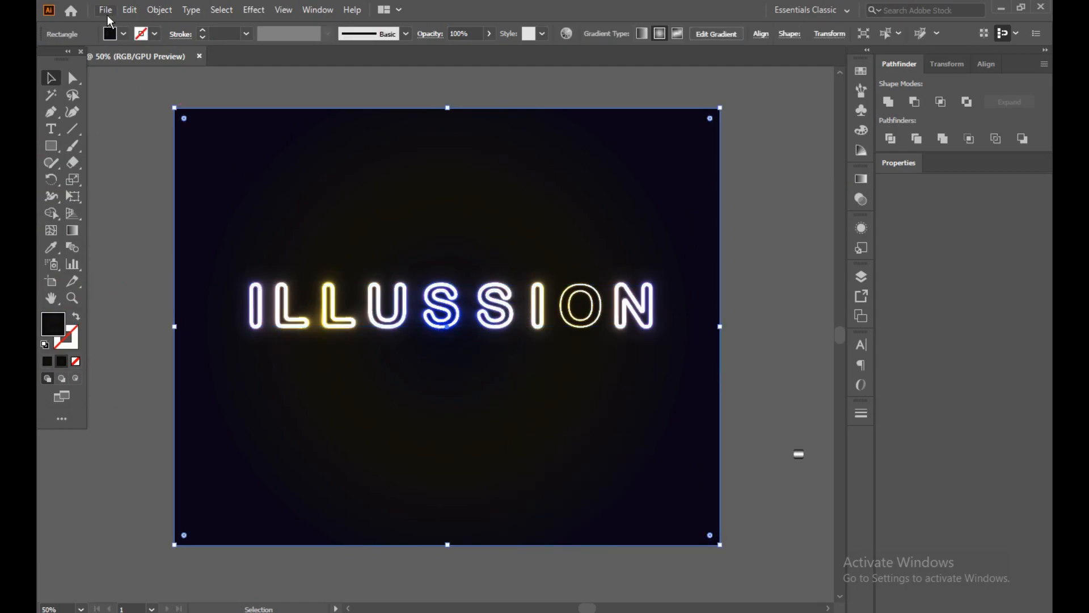
pyautogui.click(132, 8)
pyautogui.moveTo(164, 7)
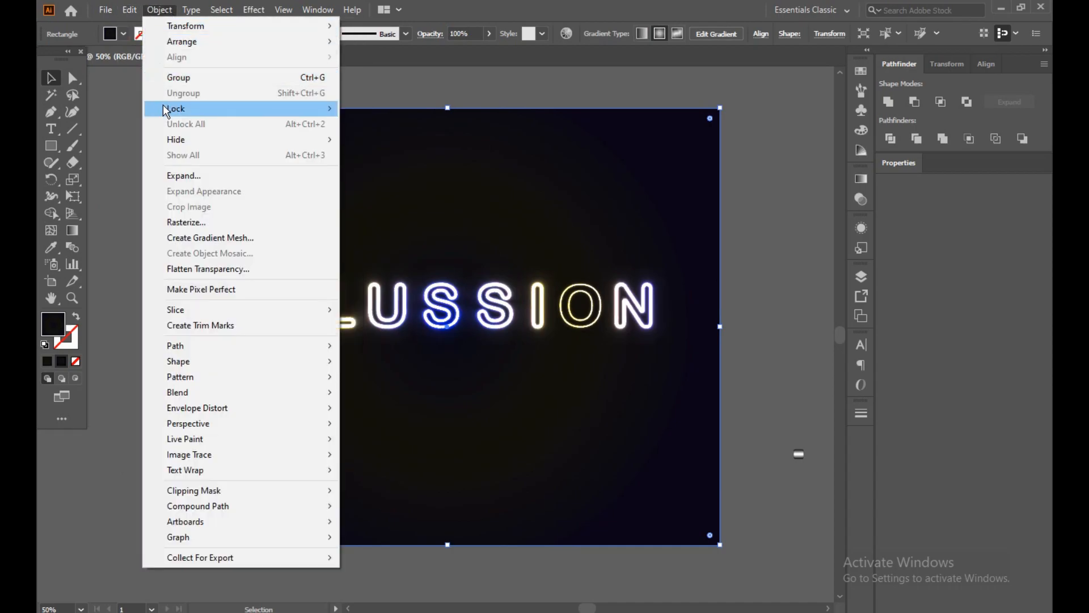
pyautogui.moveTo(242, 110)
pyautogui.click(372, 108)
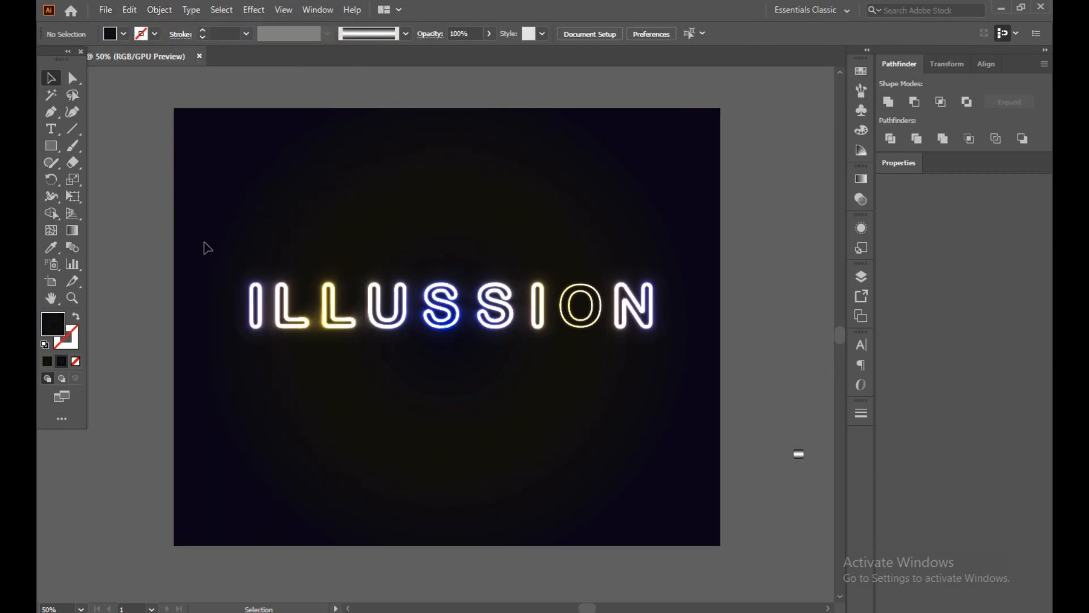
pyautogui.moveTo(643, 316); pyautogui.dragTo(639, 292)
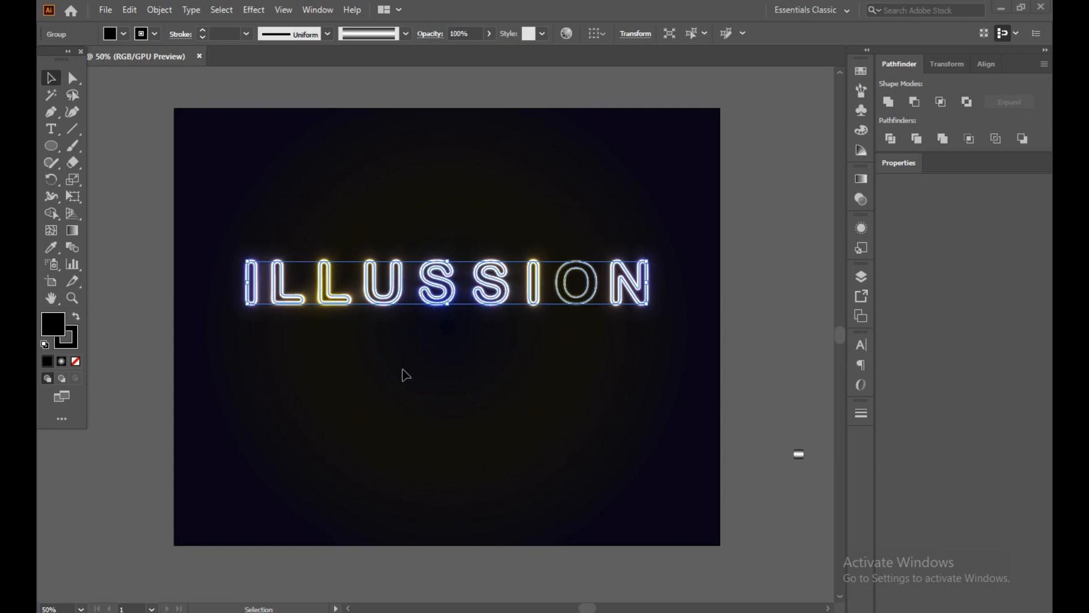
# Draw a circle about 702 px in diameter below the lettering.
pyautogui.click(49, 148)
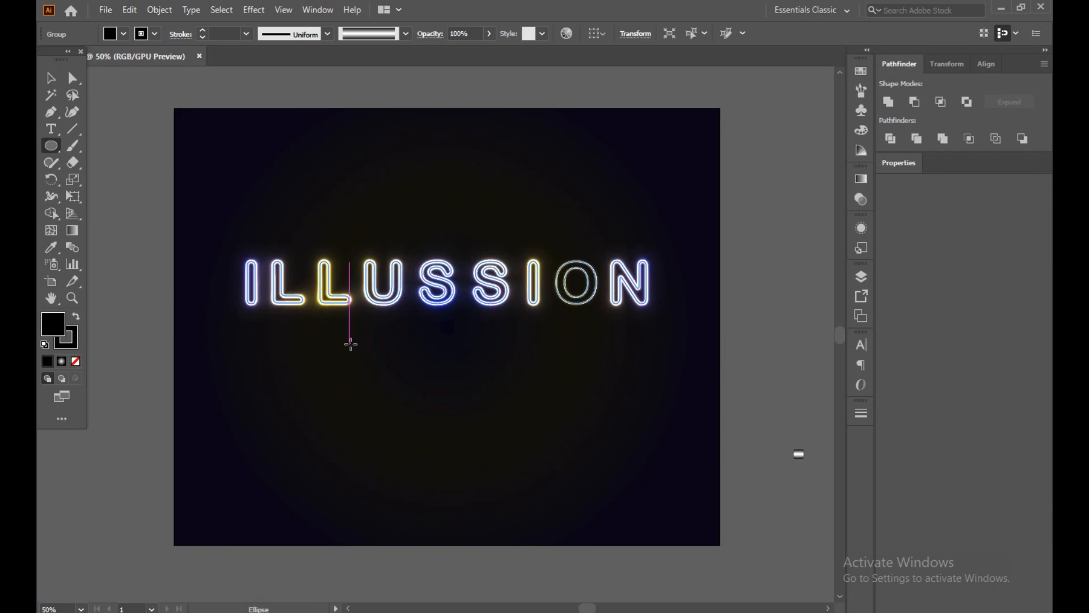
pyautogui.moveTo(351, 343); pyautogui.dragTo(473, 348)
pyautogui.press('v')
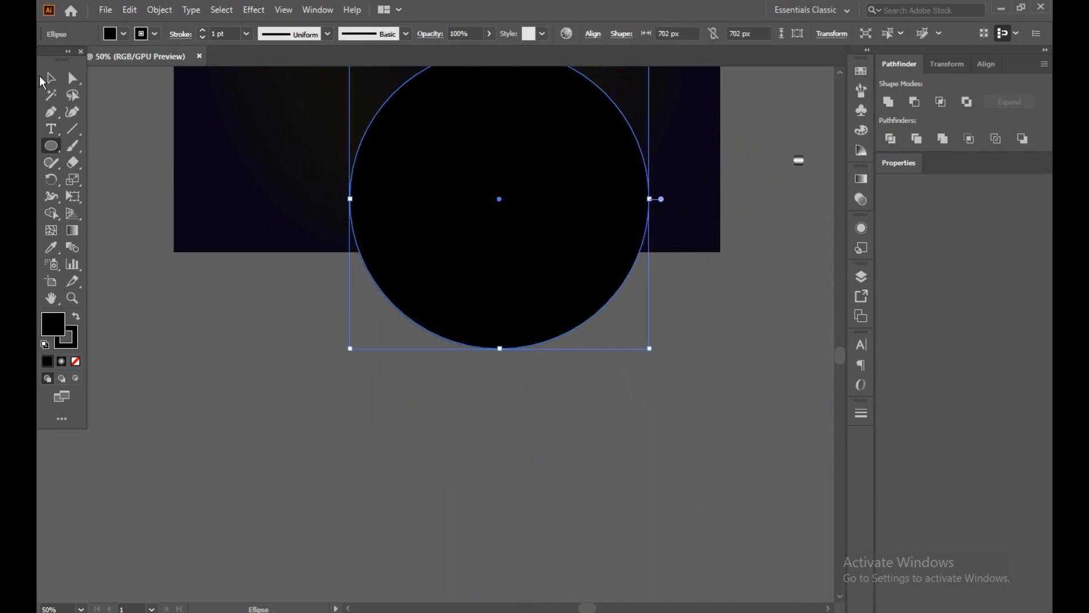
# Move the lettering to the artboard's upper edge and place the circle beneath it, inside the artboard.
pyautogui.scroll(5, 189, 151)
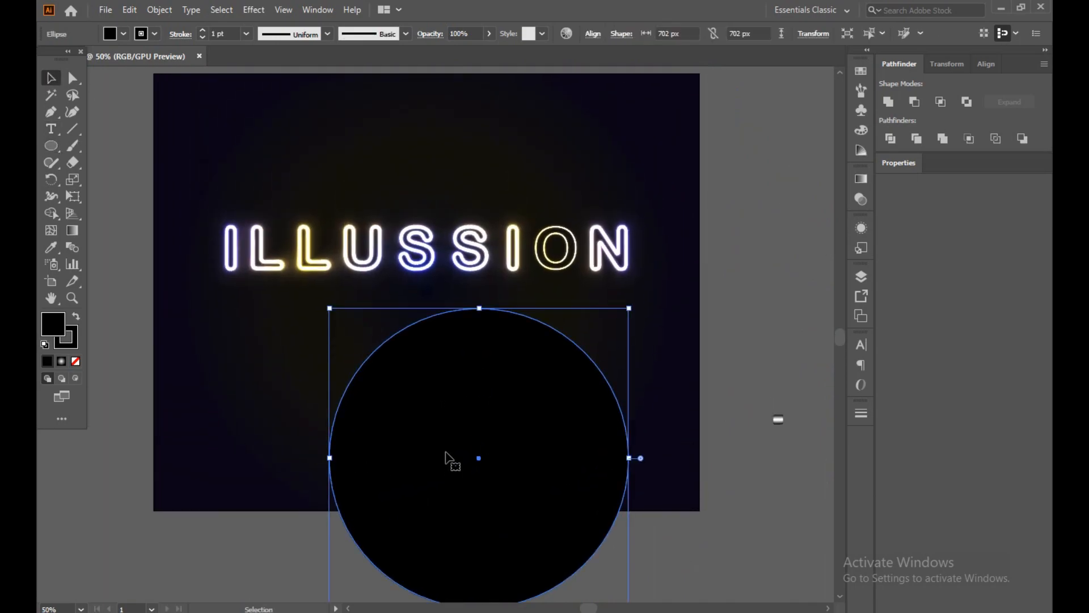
pyautogui.moveTo(462, 248); pyautogui.dragTo(454, 111)
pyautogui.moveTo(469, 388); pyautogui.dragTo(438, 301)
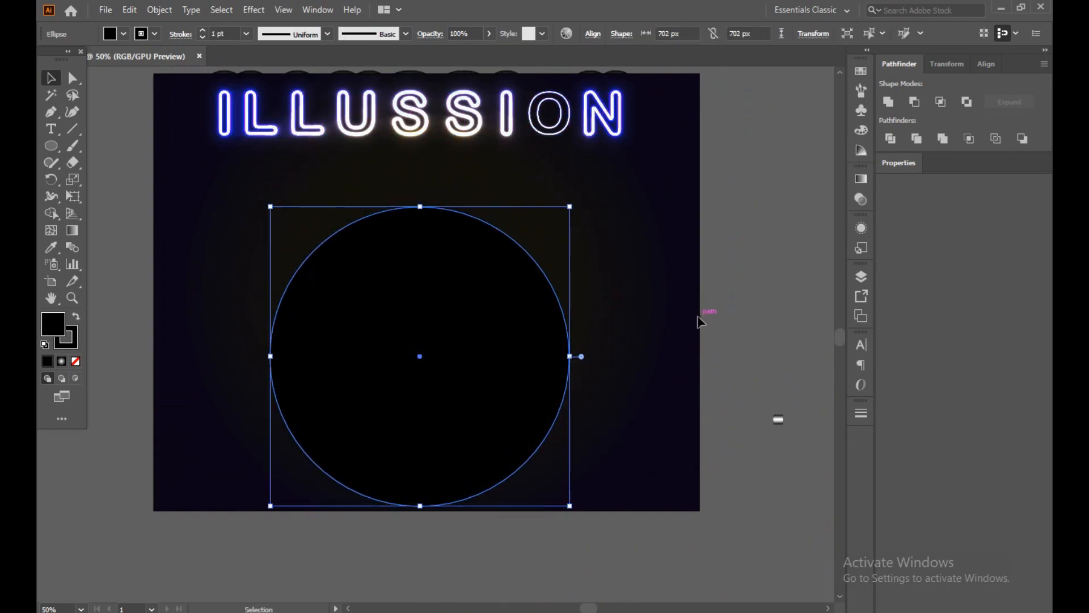
# Fill the circle with a white-to-black radial gradient and set its blending mode to Color Dodge.
pyautogui.click(861, 179)
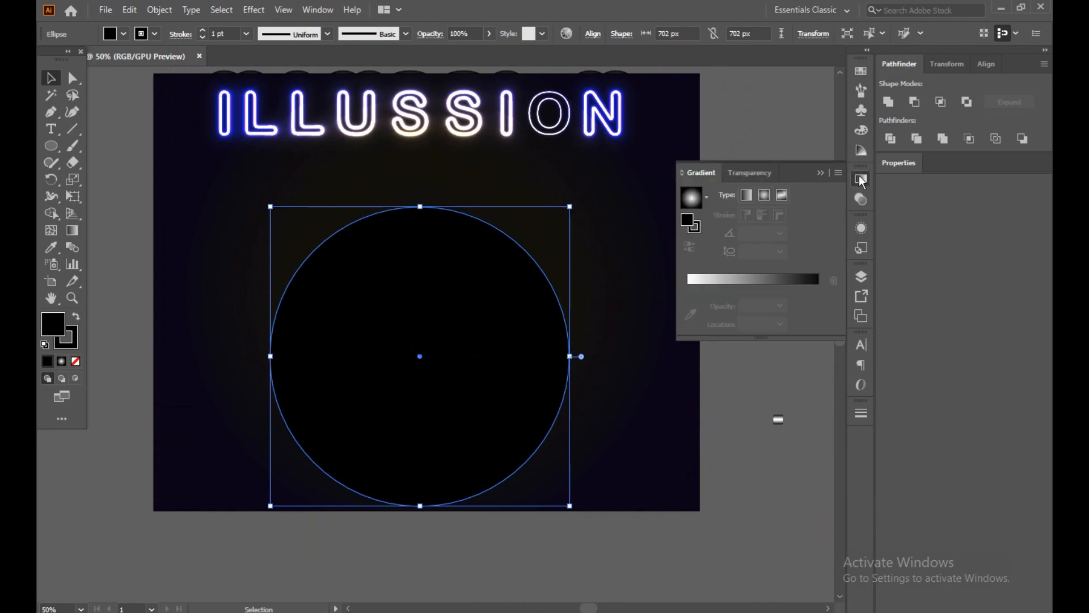
pyautogui.click(757, 194)
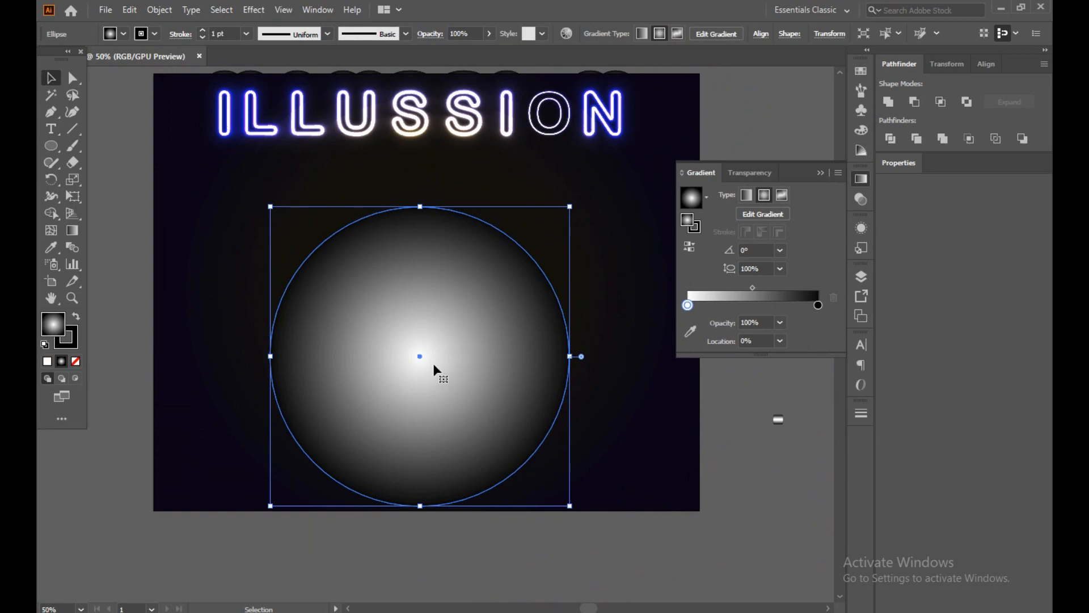
pyautogui.click(866, 207)
pyautogui.click(748, 194)
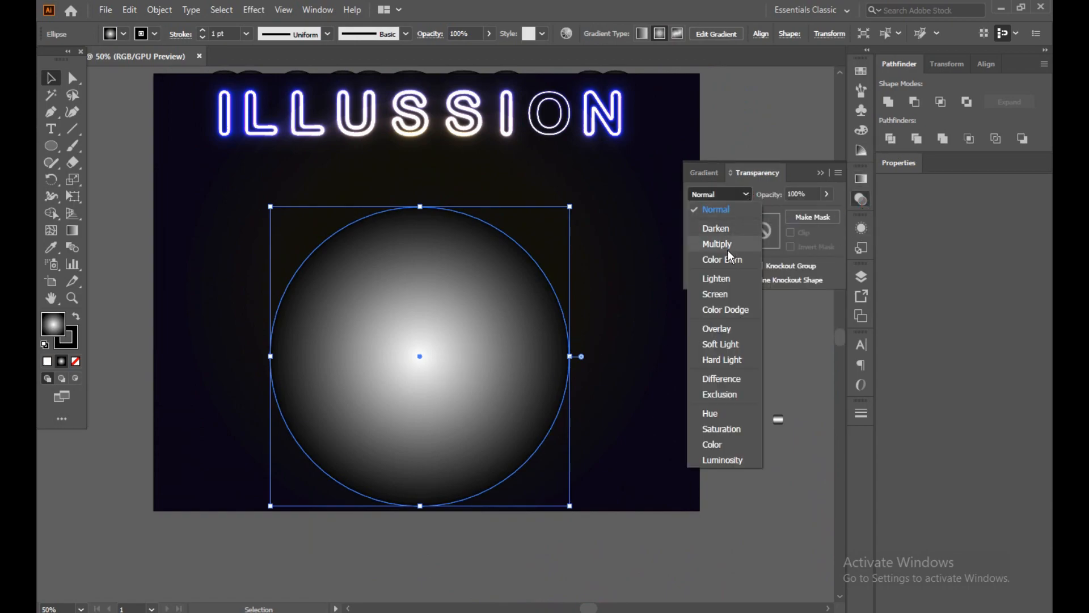
pyautogui.click(718, 309)
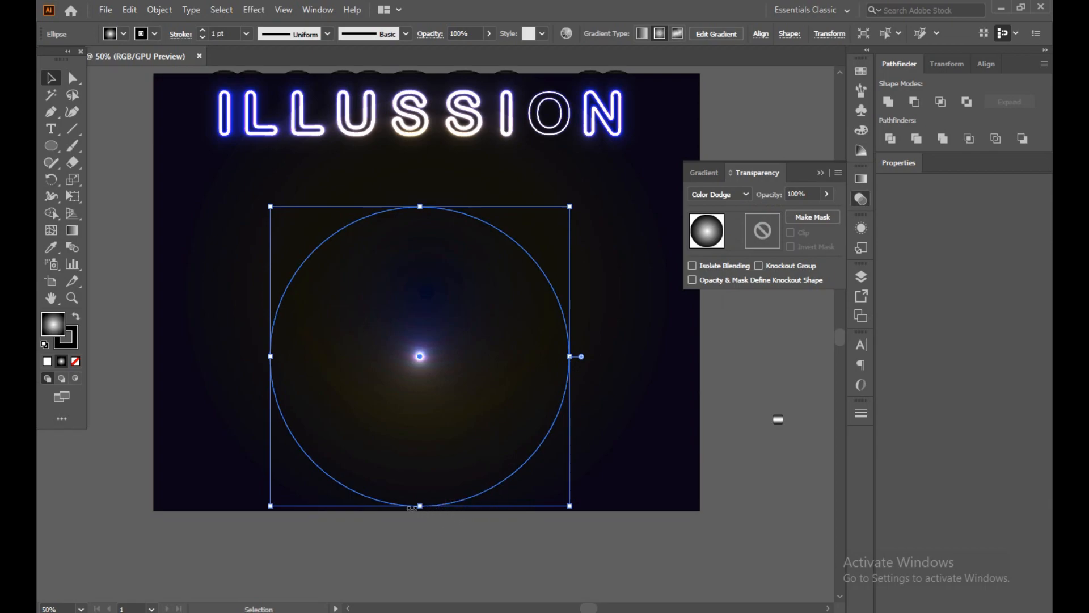
# Stretch the glowing circle to the artboard's full width, flatten it into a low, wide ellipse, and deselect it.
pyautogui.moveTo(269, 358); pyautogui.dragTo(159, 345)
pyautogui.moveTo(159, 344); pyautogui.dragTo(155, 350)
pyautogui.moveTo(569, 360); pyautogui.dragTo(698, 358)
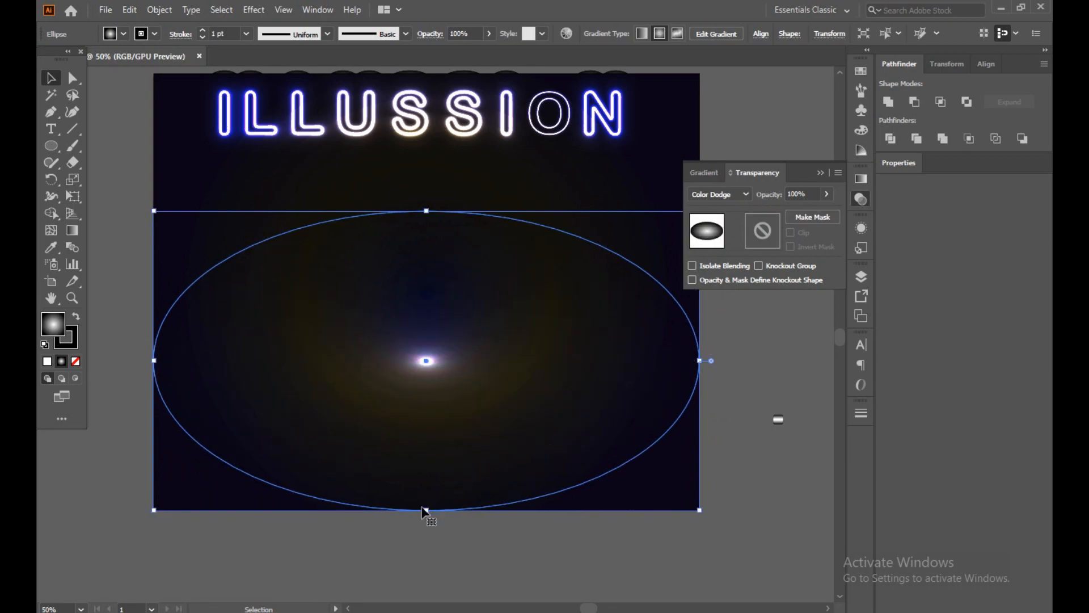
pyautogui.moveTo(426, 510); pyautogui.dragTo(429, 423)
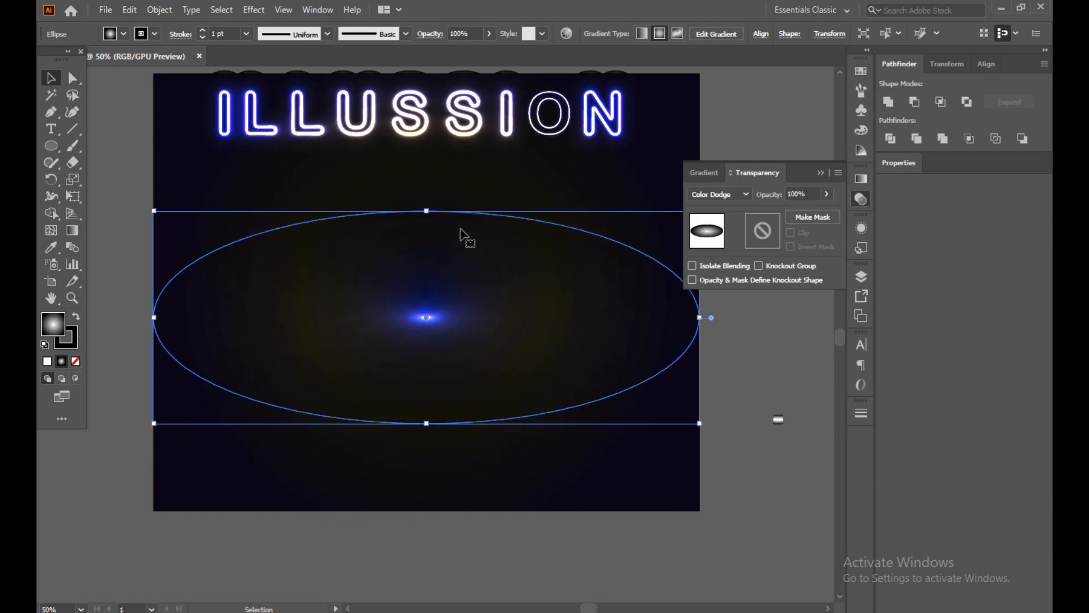
pyautogui.moveTo(429, 211); pyautogui.dragTo(429, 261)
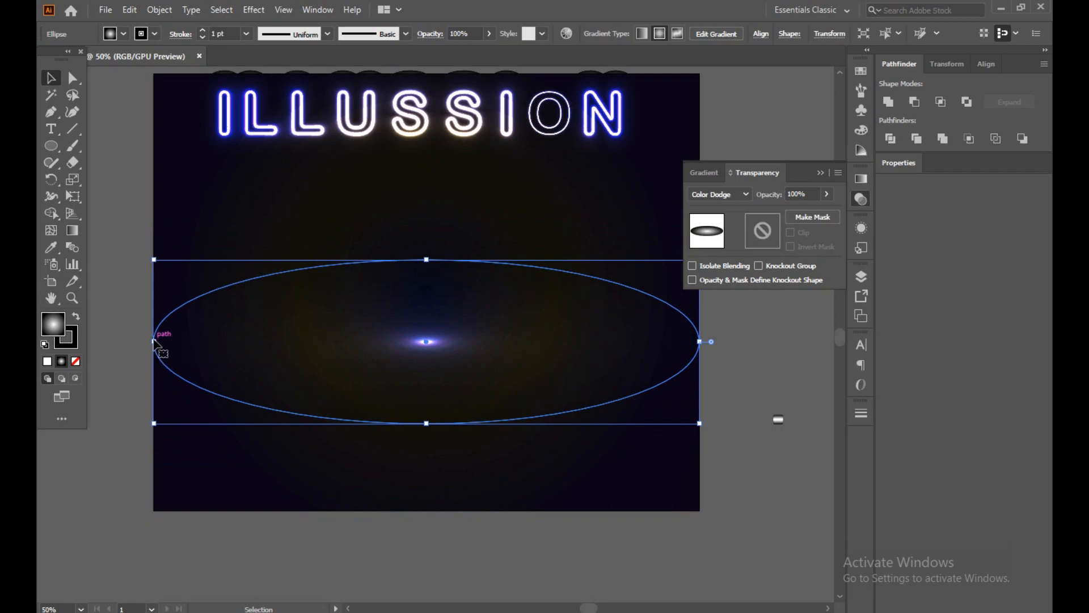
pyautogui.click(304, 176)
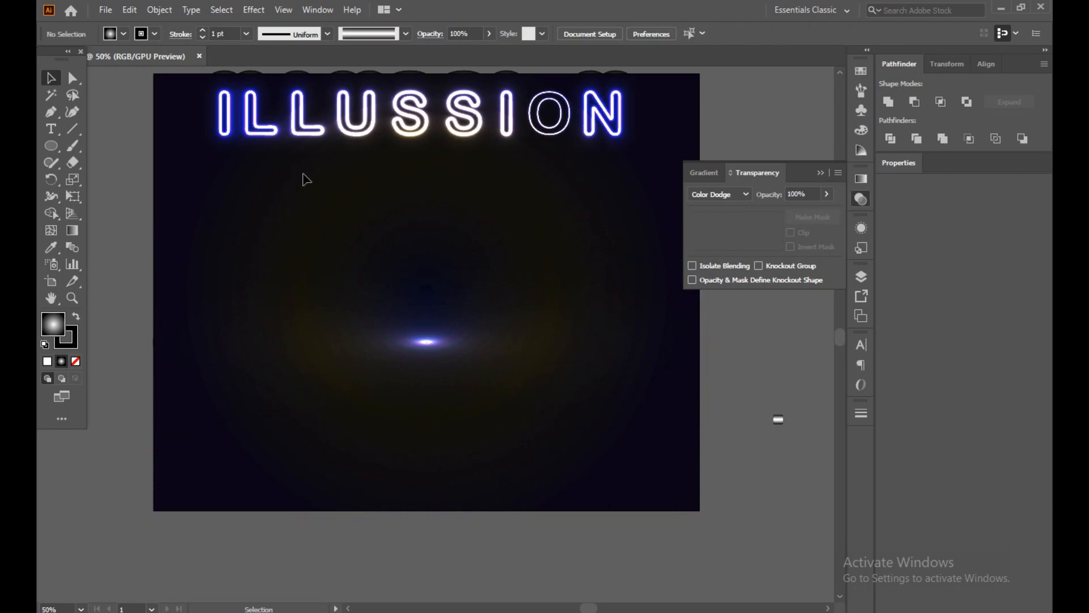
# Move the ILLUSSION lettering back down to just above the ellipse's glow and deselect it.
pyautogui.moveTo(445, 105); pyautogui.dragTo(448, 268)
pyautogui.click(465, 163)
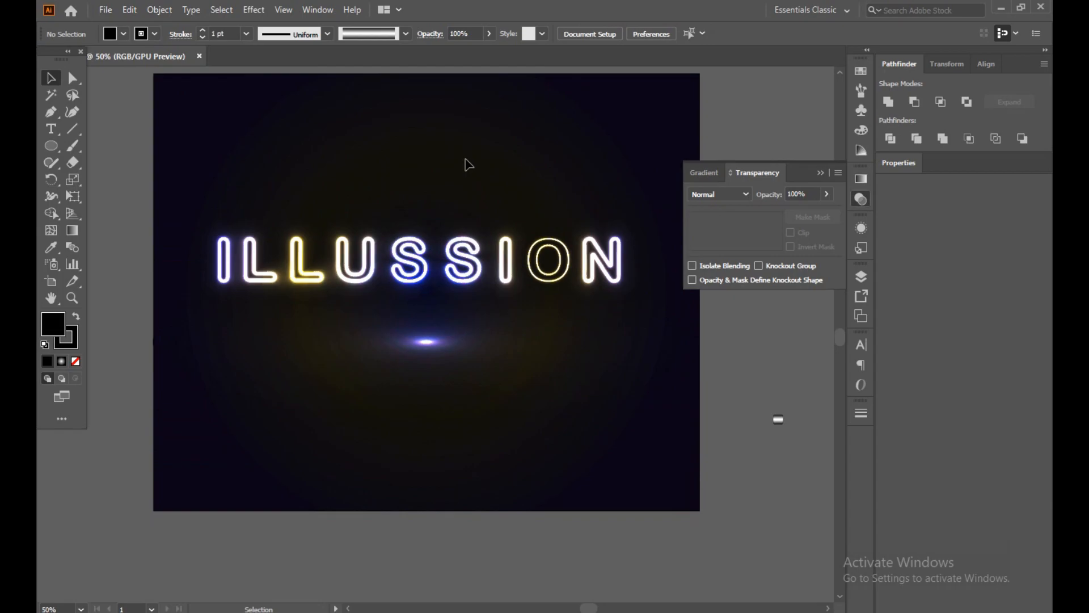
pyautogui.click(818, 174)
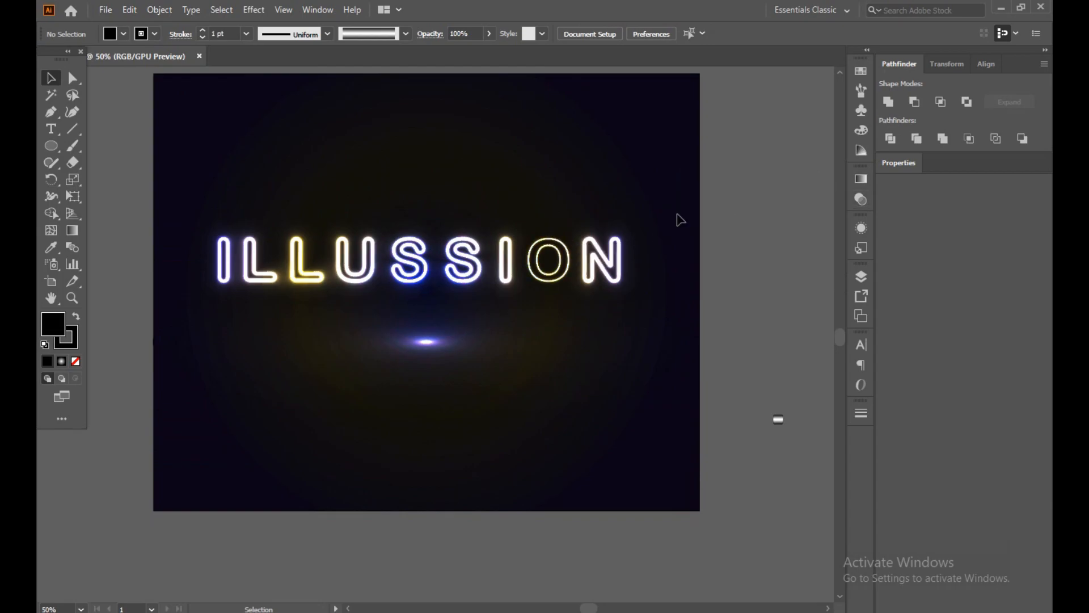
pyautogui.scroll(3, 423, 258)
pyautogui.scroll(-3, 425, 261)
pyautogui.click(482, 189)
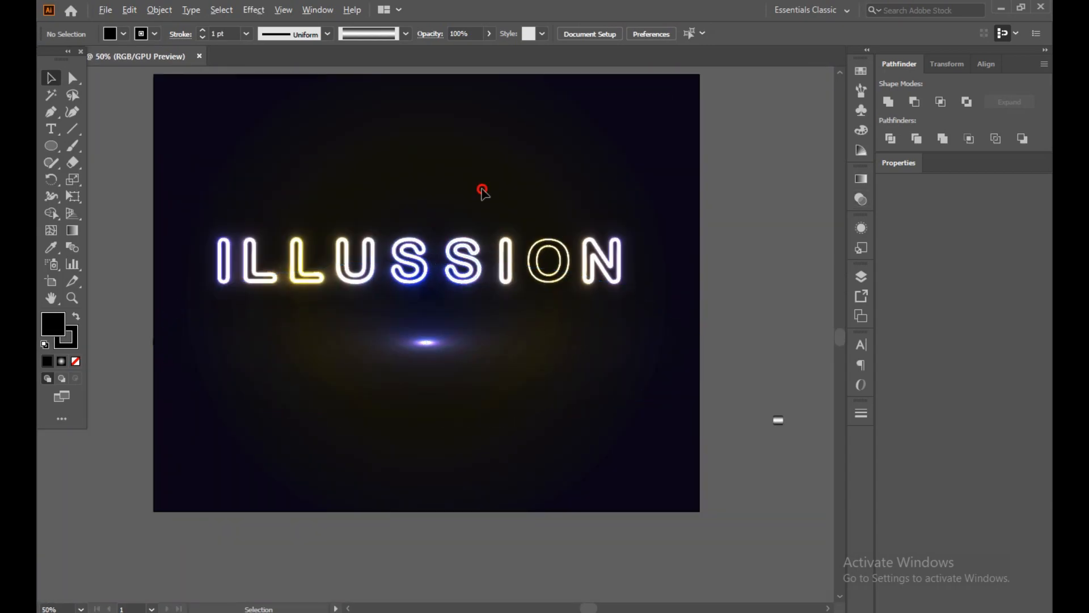